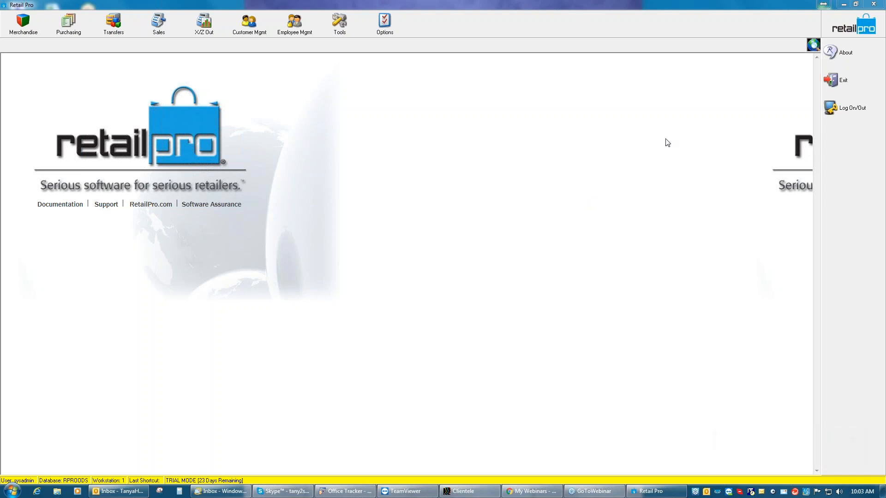
Minimize Retail Pro and browse to the D:\RetailPro9\RProProm folder.
left_click(842, 5)
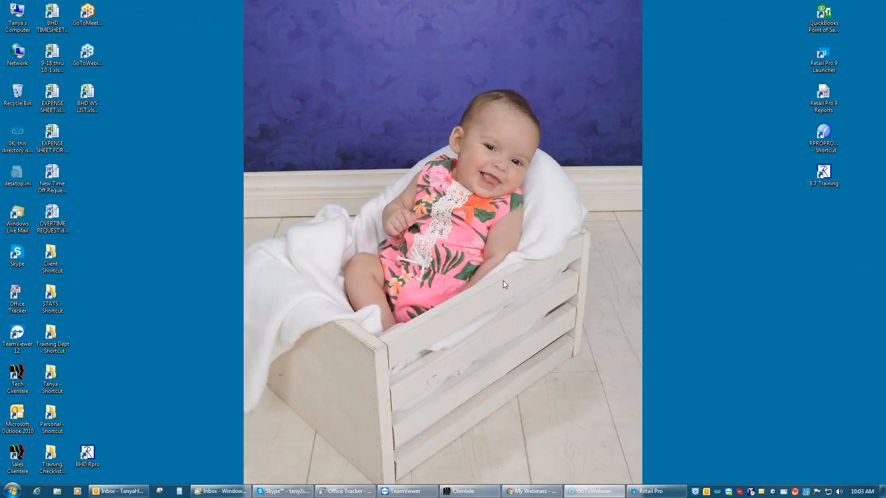
double_click(19, 29)
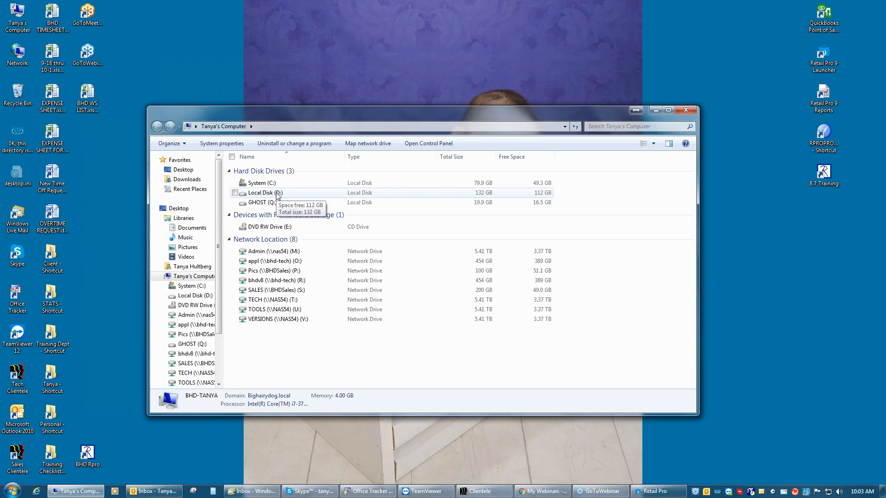
double_click(277, 194)
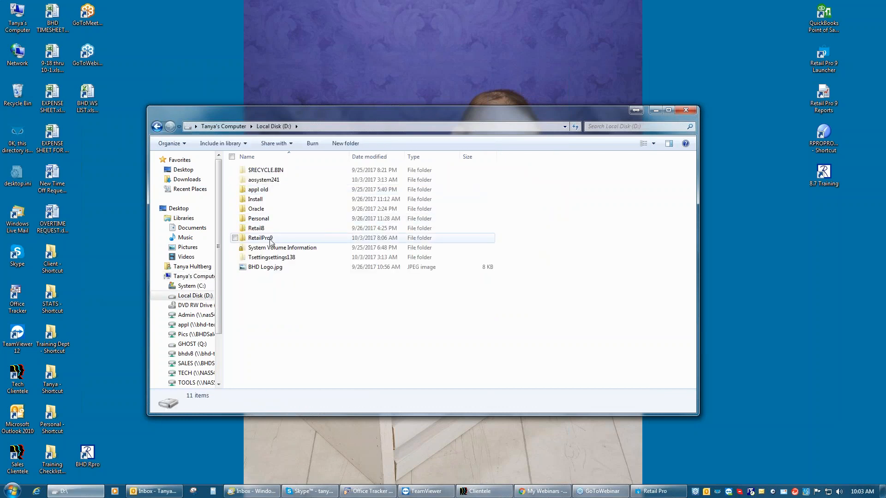
double_click(260, 238)
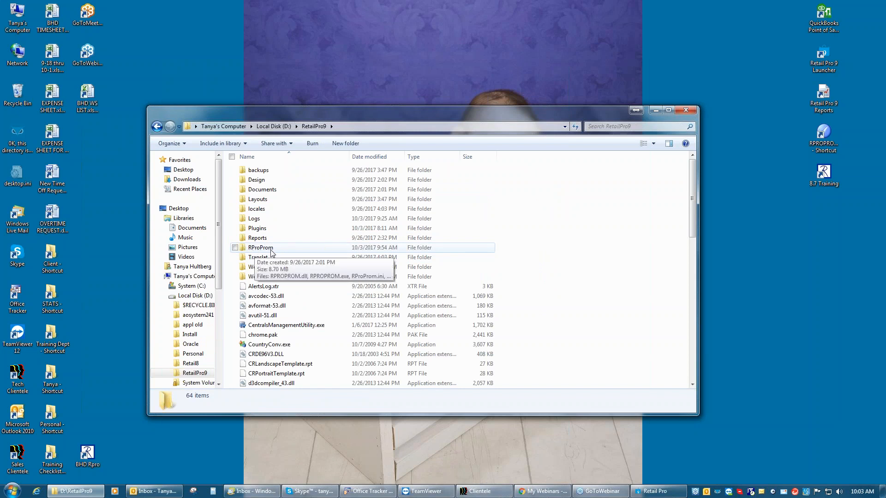
double_click(261, 248)
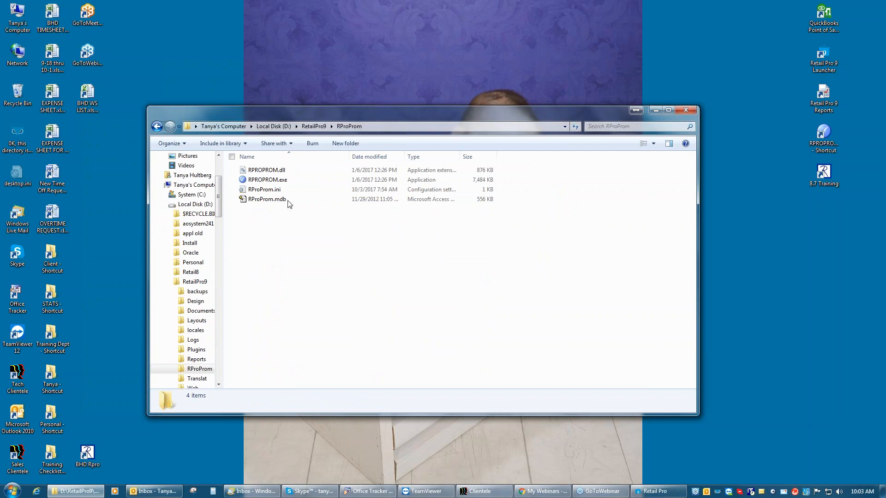
Copy RProProm.mnf from the Plugins folder into the RProProm folder.
left_click(283, 174)
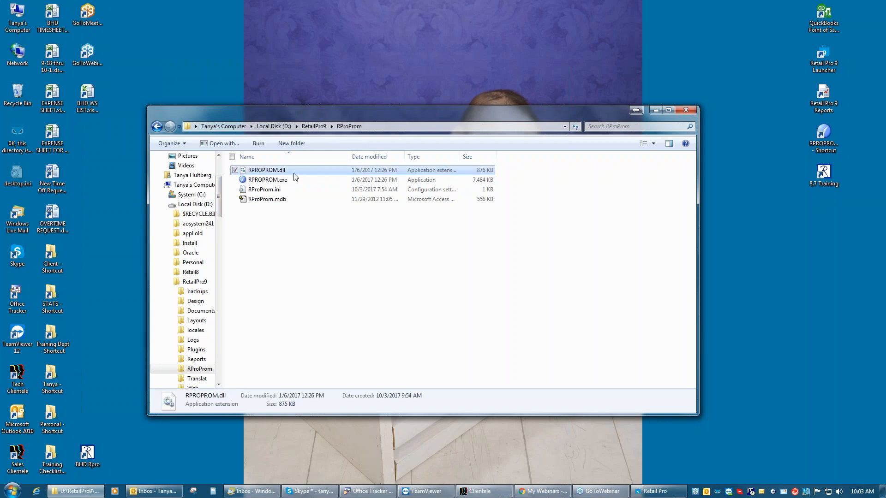
left_click(314, 126)
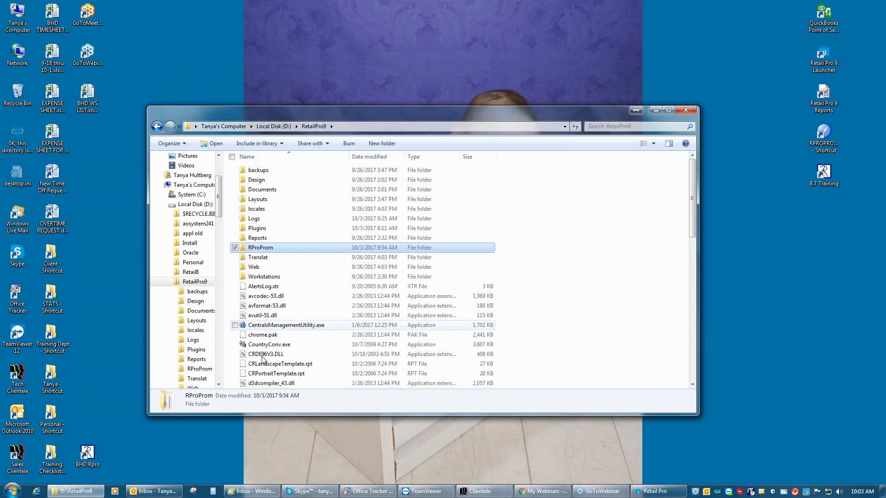
double_click(257, 228)
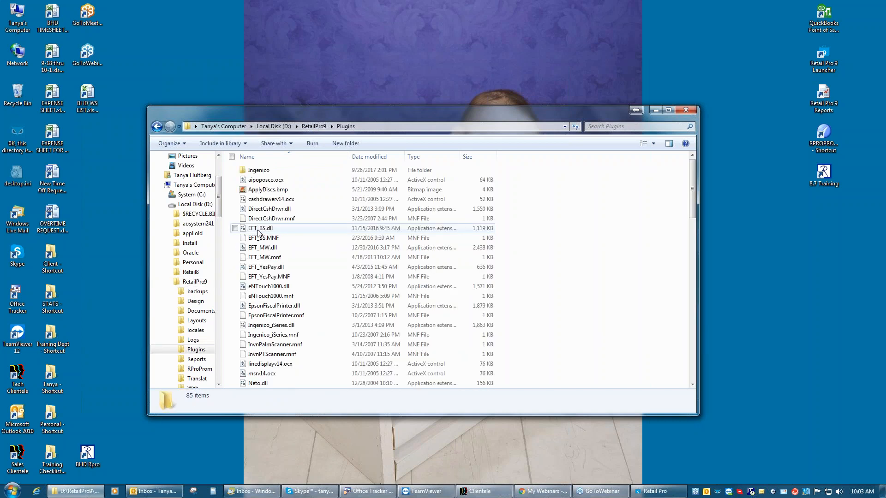
left_click(691, 341)
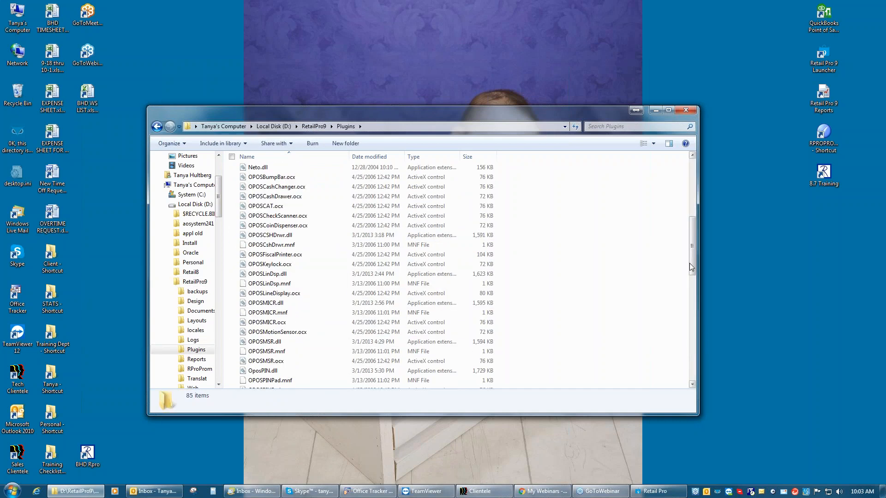
left_click_drag(696, 323, 692, 370)
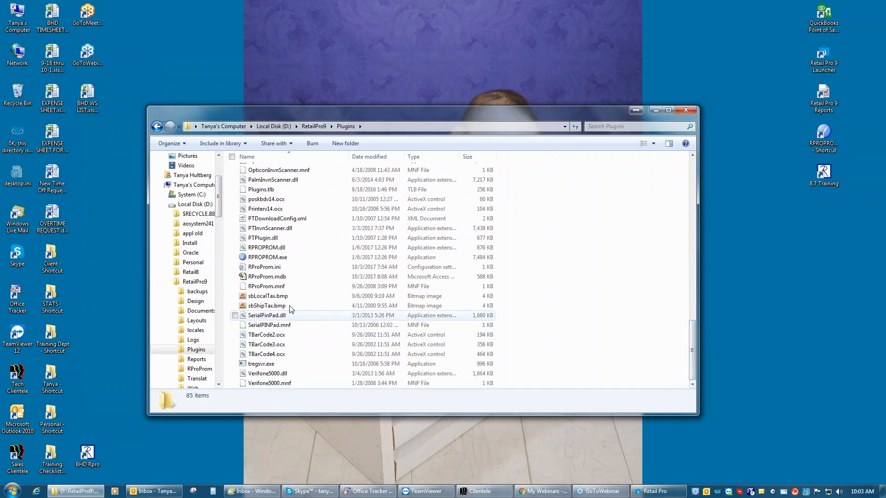
left_click(266, 286)
right_click(266, 289)
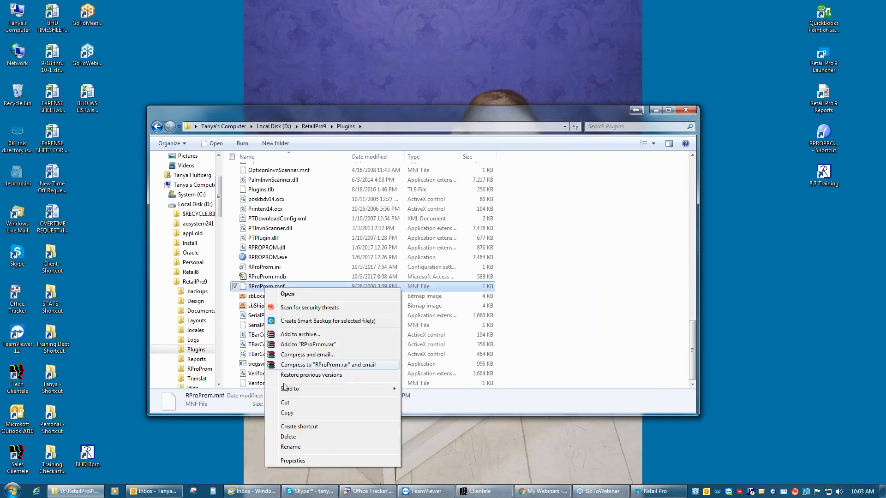
left_click(282, 412)
left_click(312, 126)
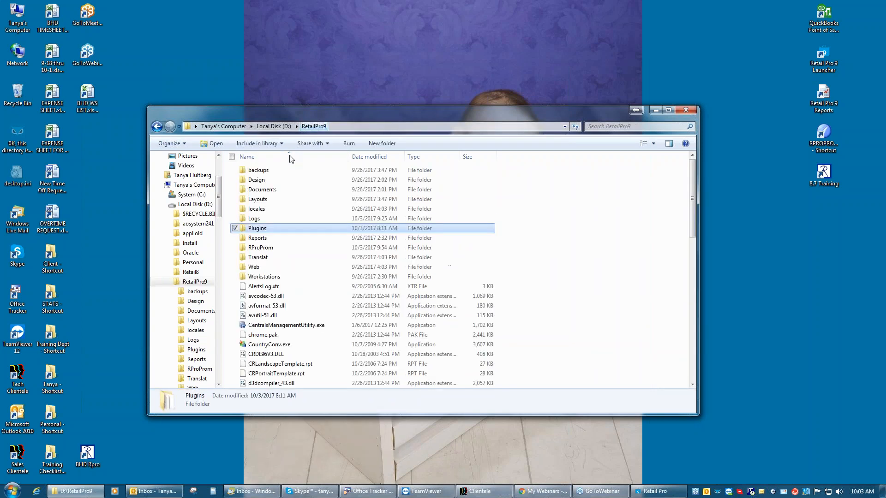
double_click(272, 247)
right_click(276, 231)
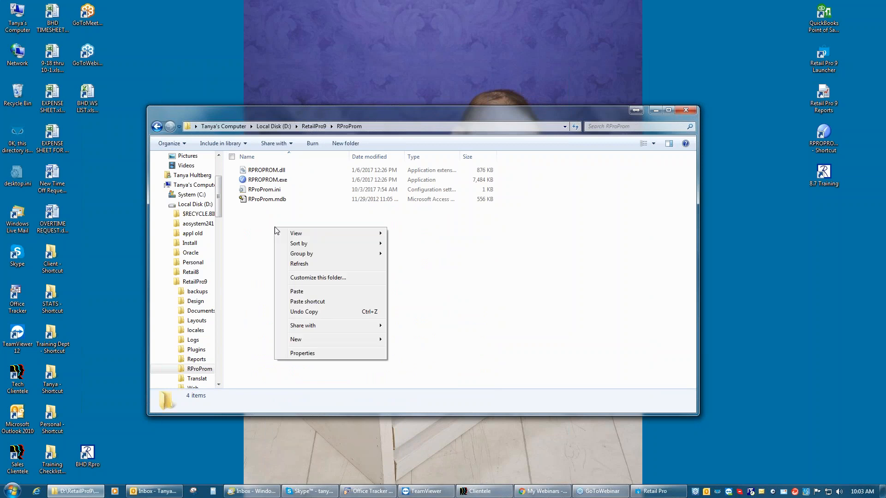
left_click(294, 292)
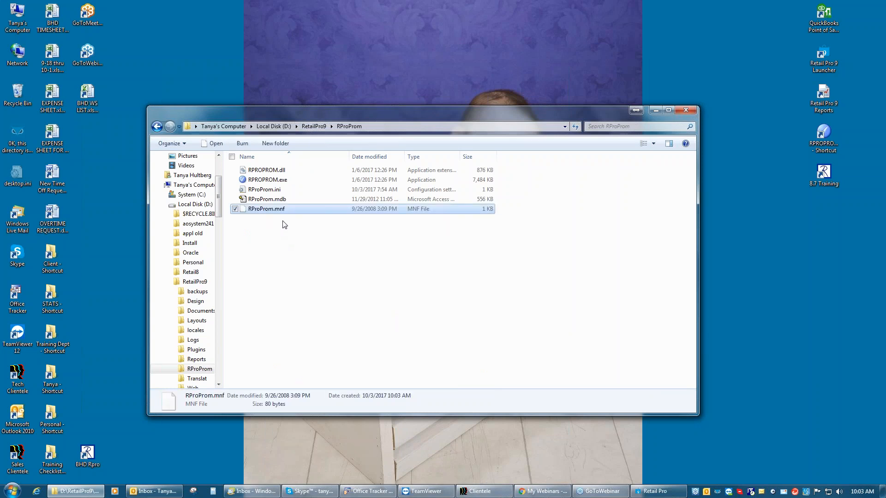
Copy RPROPROM.dll and RProProm.mnf together to the clipboard.
left_click(283, 172)
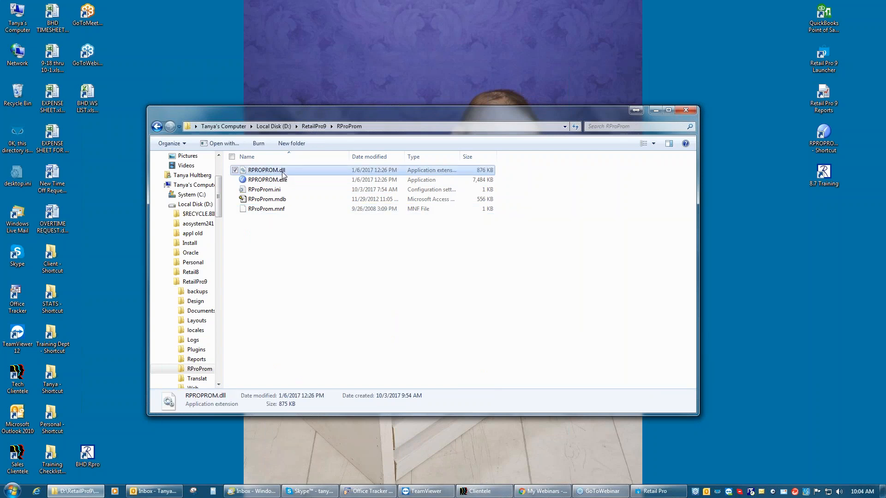
left_click(273, 210, "ctrl")
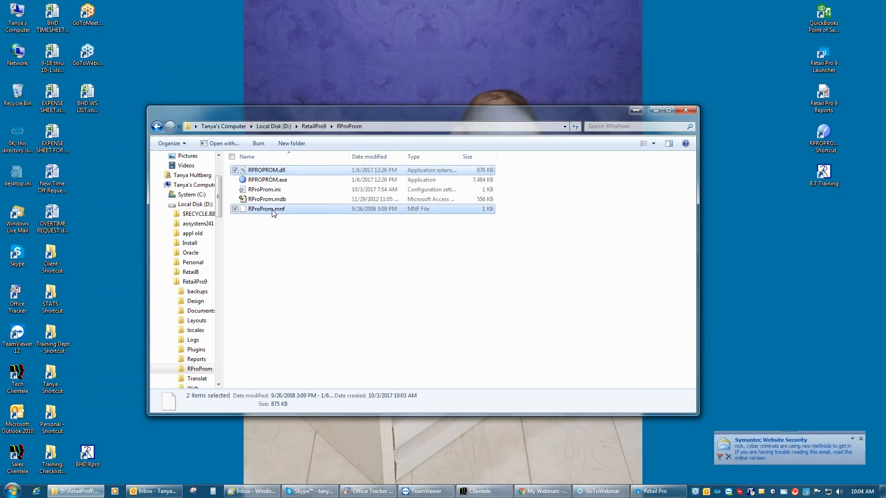
right_click(296, 209)
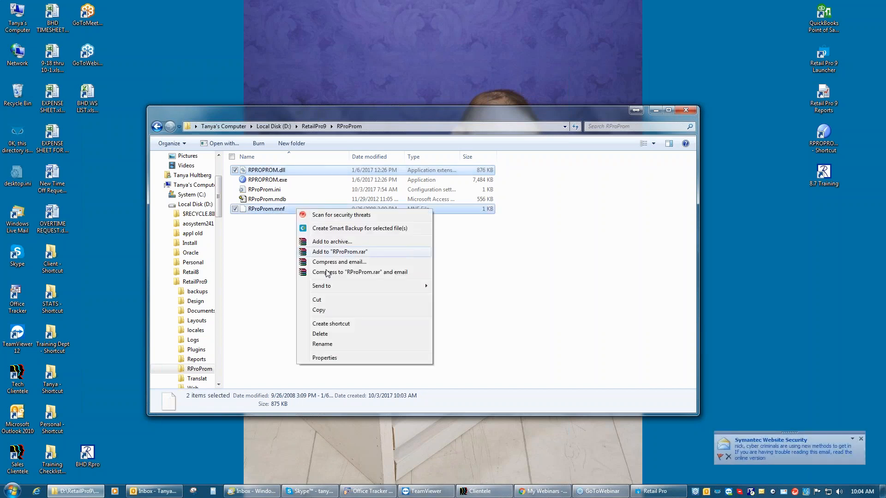
left_click(325, 310)
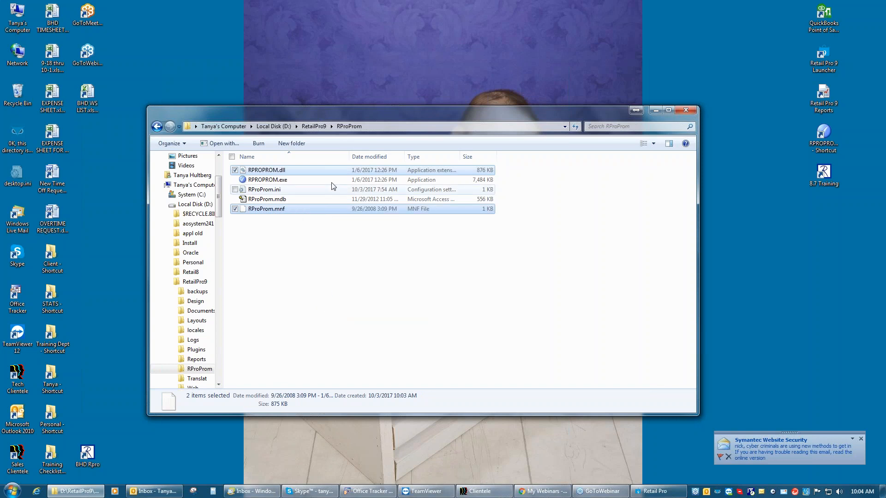
Paste RPROPROM.dll and RProProm.mnf into Plugins, replacing existing files and skipping the in-use one.
left_click(315, 127)
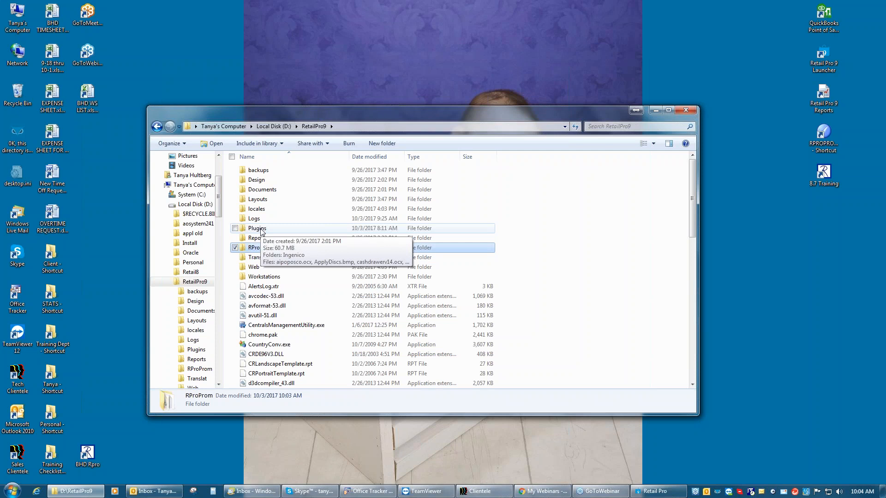
double_click(257, 229)
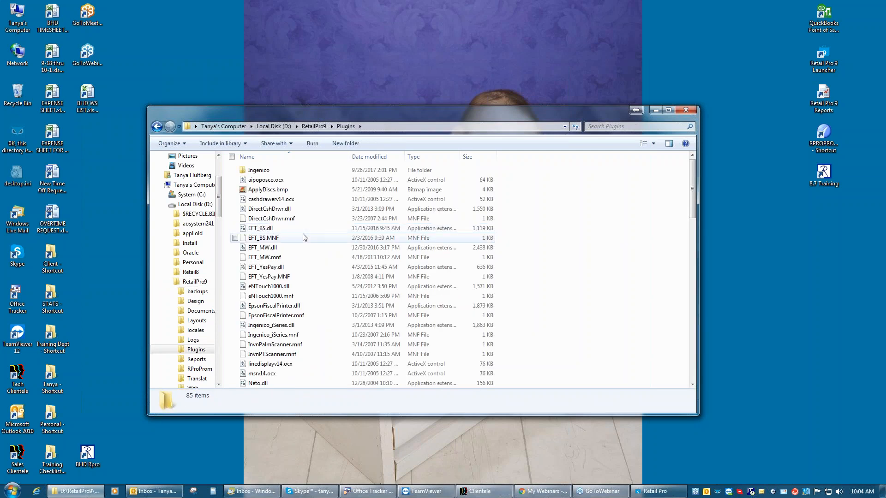
right_click(307, 236)
left_click(323, 297)
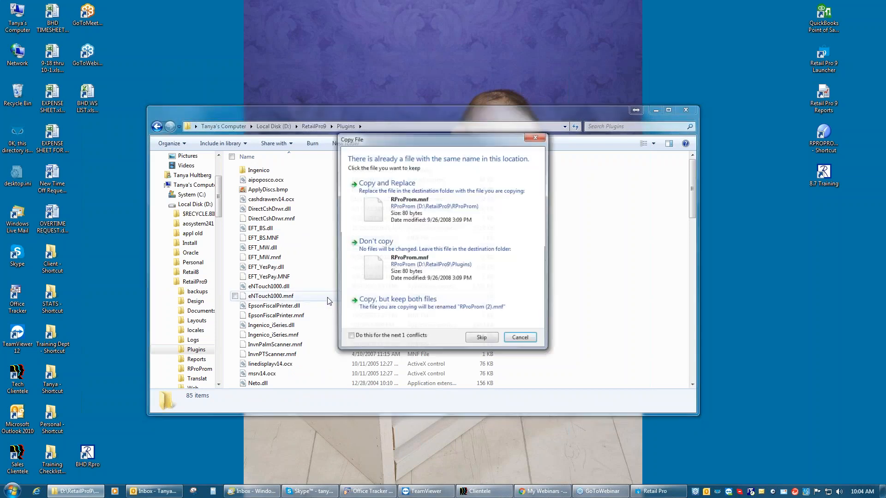
left_click(349, 338)
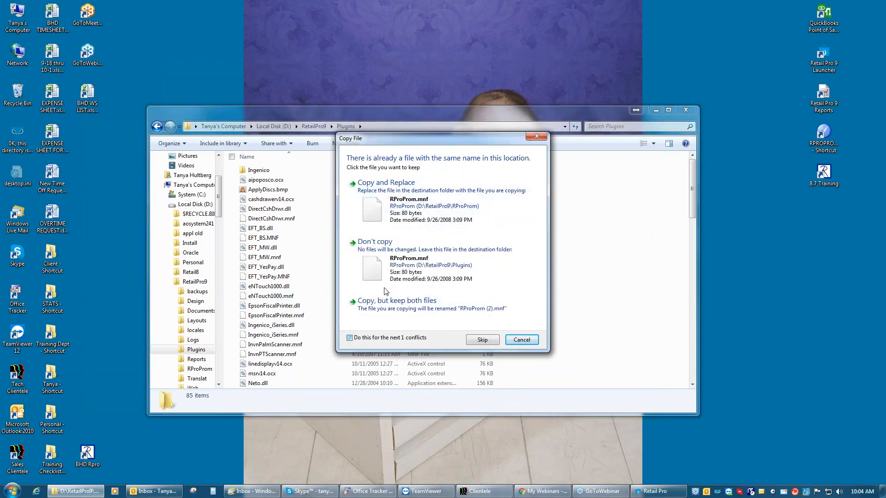
left_click(412, 206)
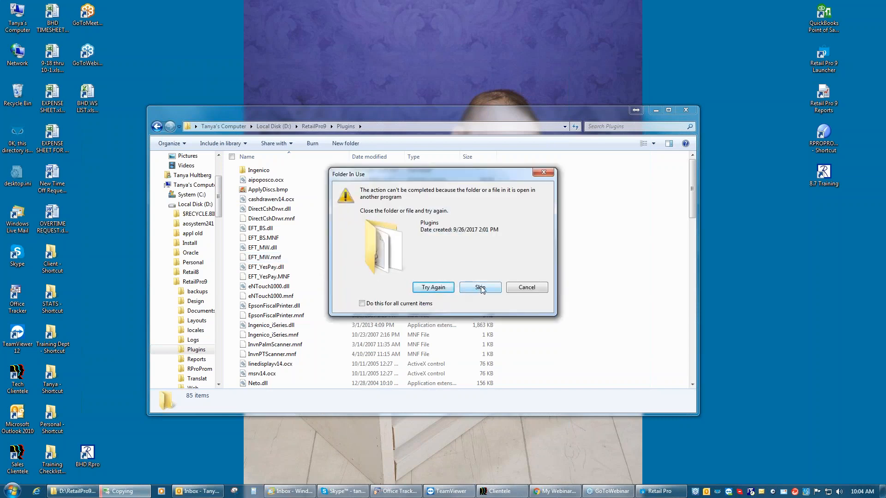
left_click(481, 288)
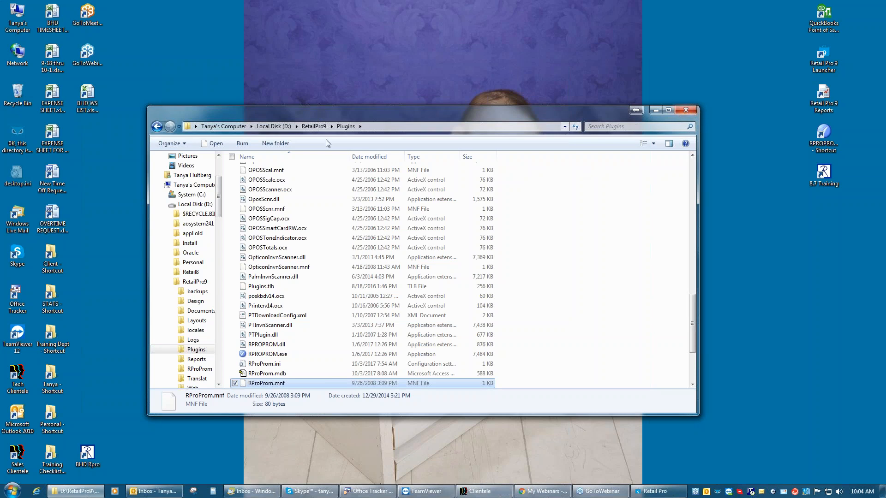
left_click(313, 126)
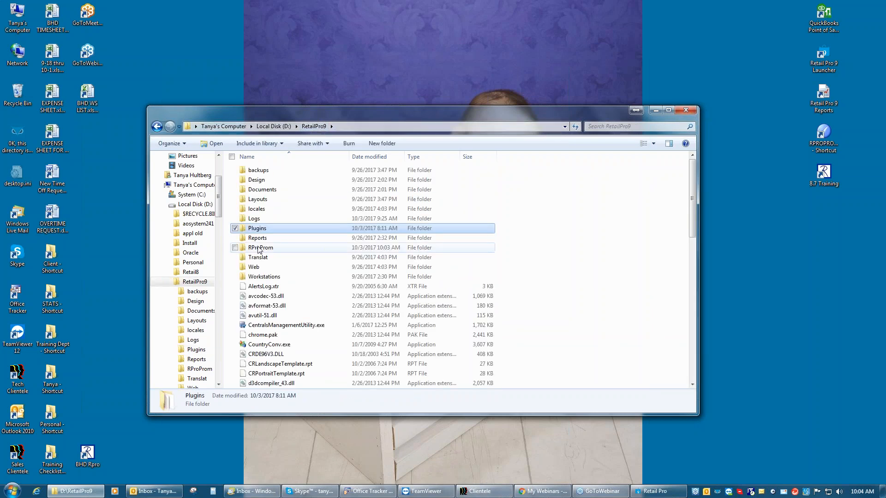
Send RPROPROM.exe from the RProProm folder to the desktop as a shortcut.
double_click(259, 248)
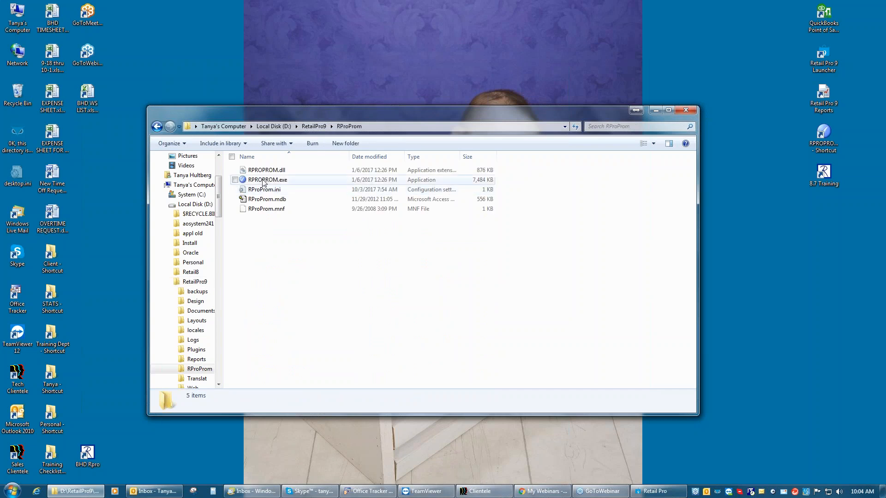
left_click(264, 182)
right_click(264, 181)
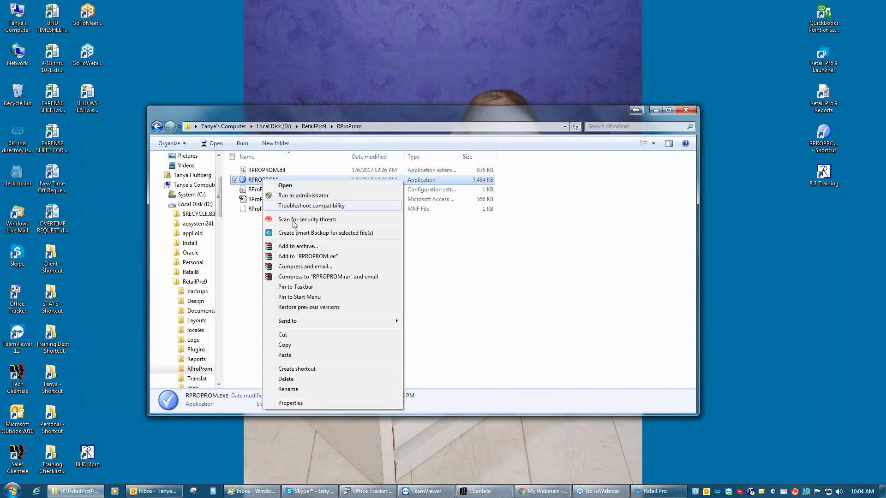
mouse_move(308, 323)
left_click(828, 144)
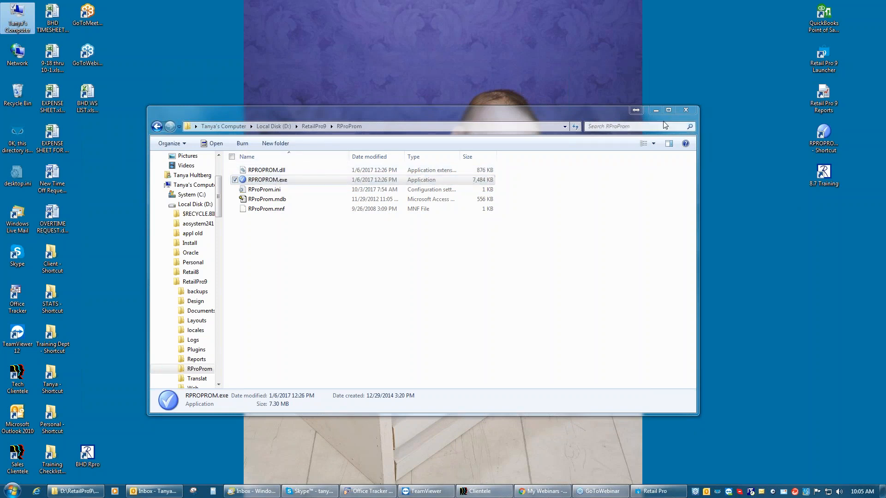
Launch Retail Pro Promotions from the new shortcut, log on with username and password, then minimize it.
left_click(686, 110)
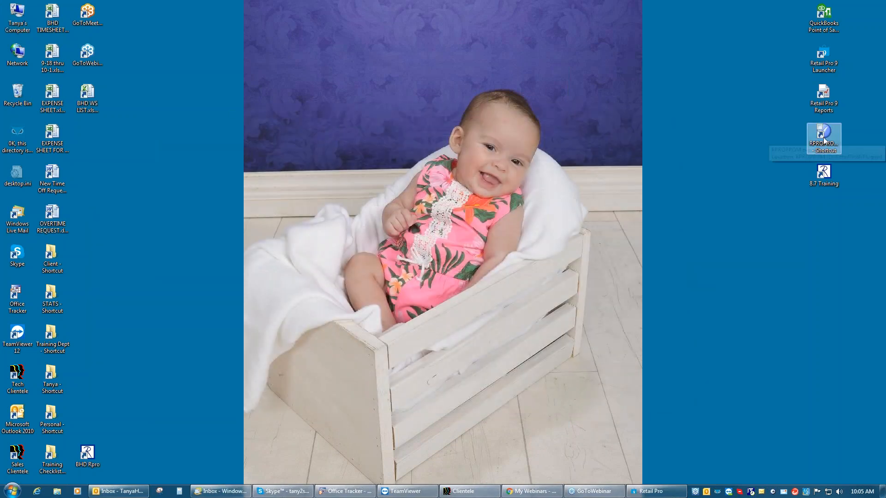
left_click(824, 141)
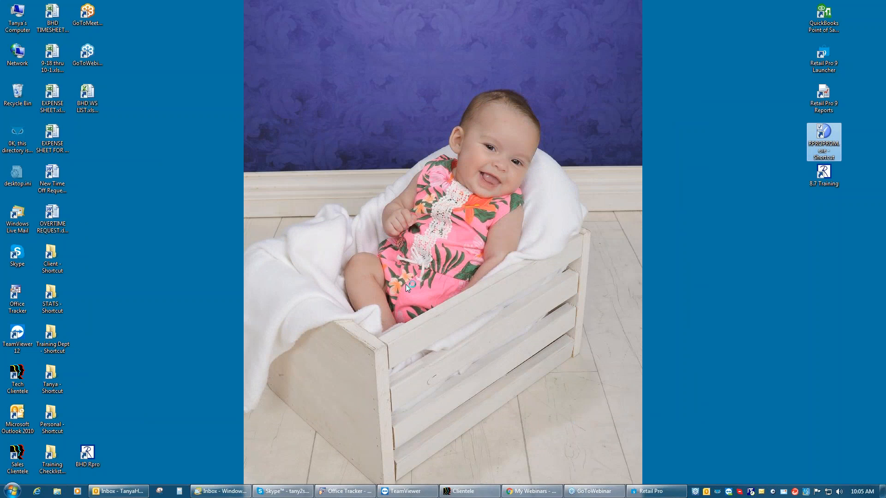
type("SYSADMIN")
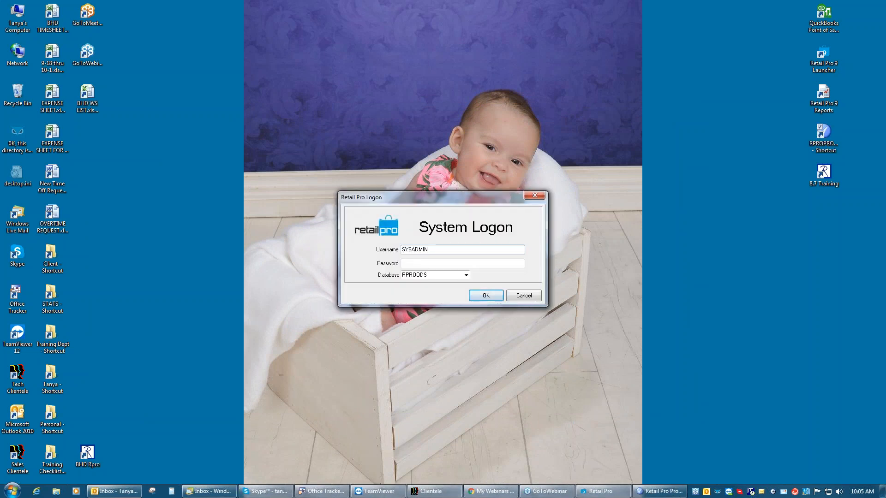
key("Tab")
type("*")
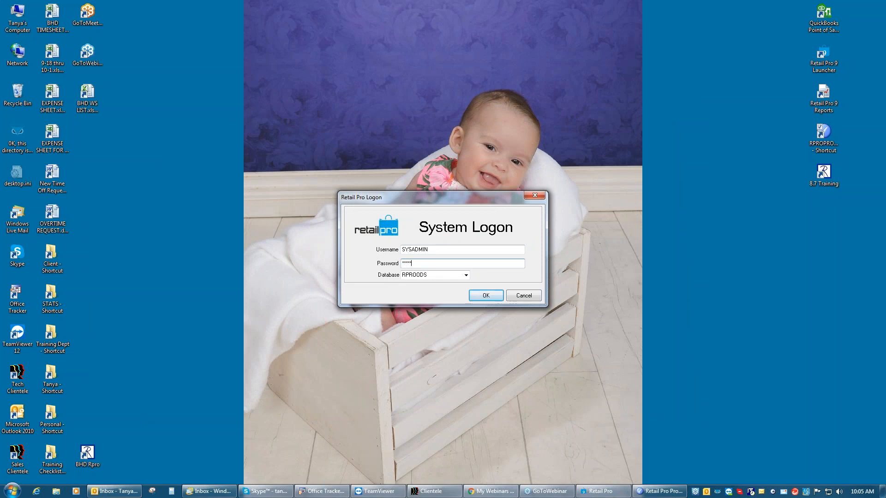
key("Return")
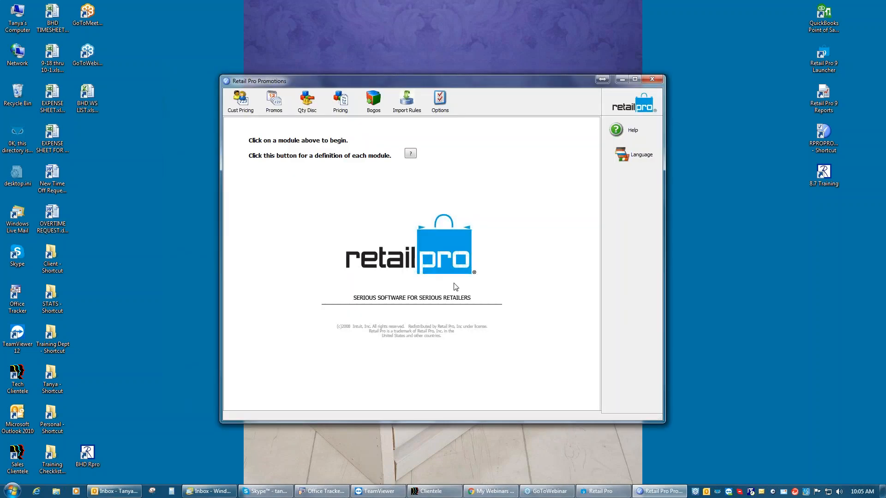
left_click(622, 79)
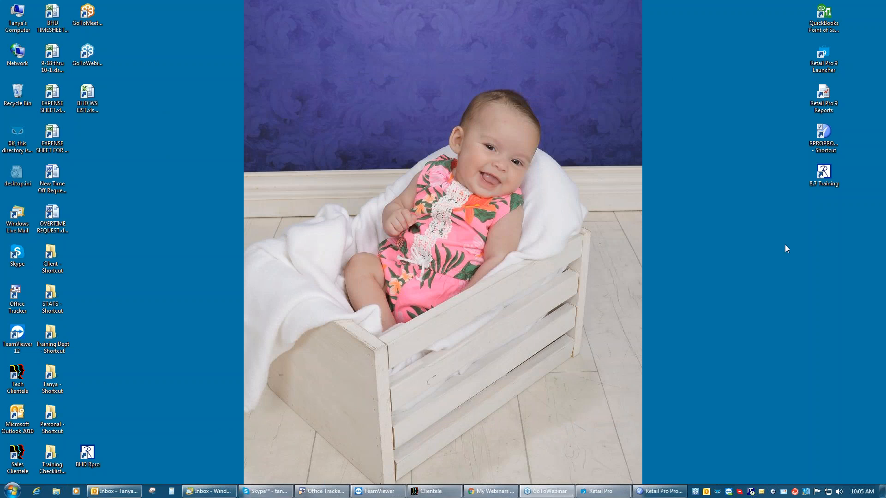
right_click(815, 144)
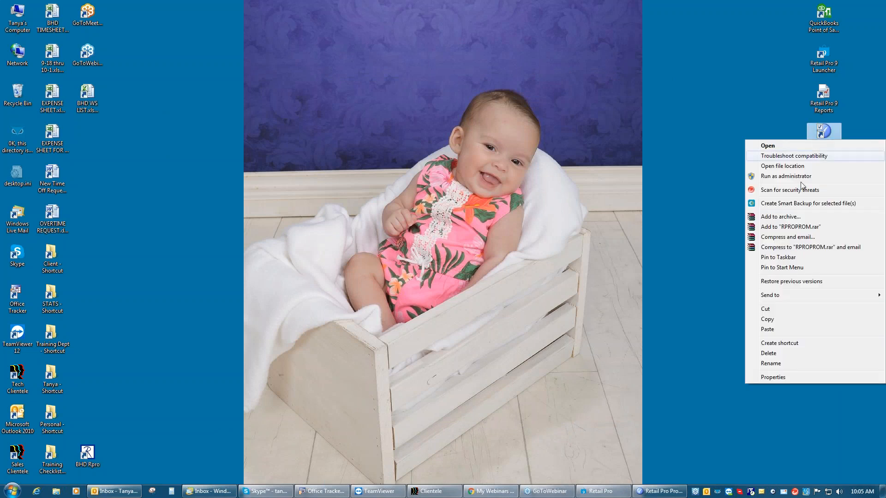
left_click(772, 378)
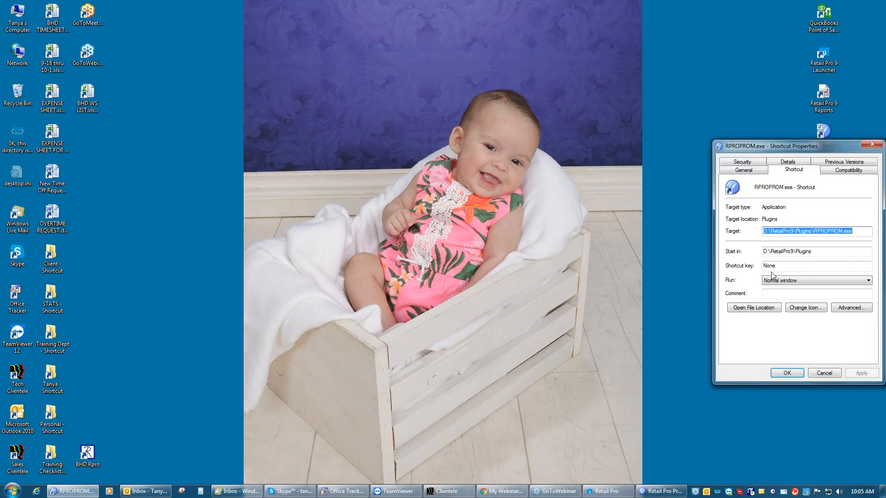
left_click_drag(781, 147, 463, 147)
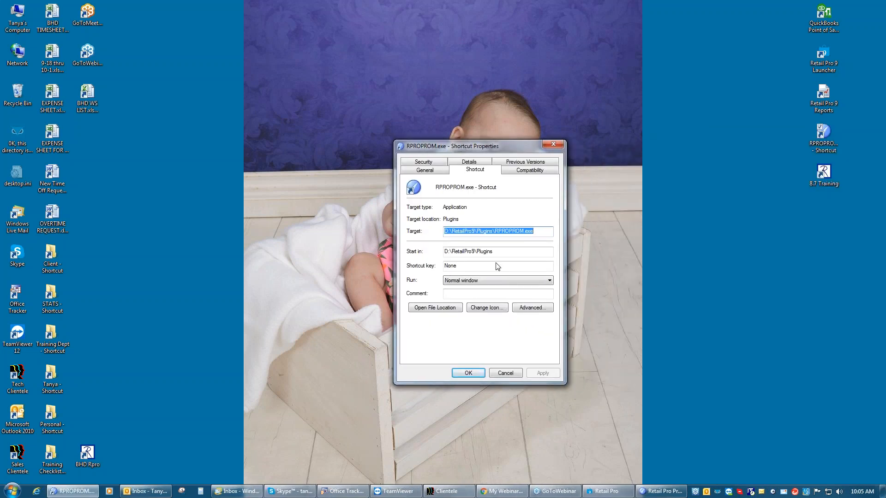
left_click(535, 231)
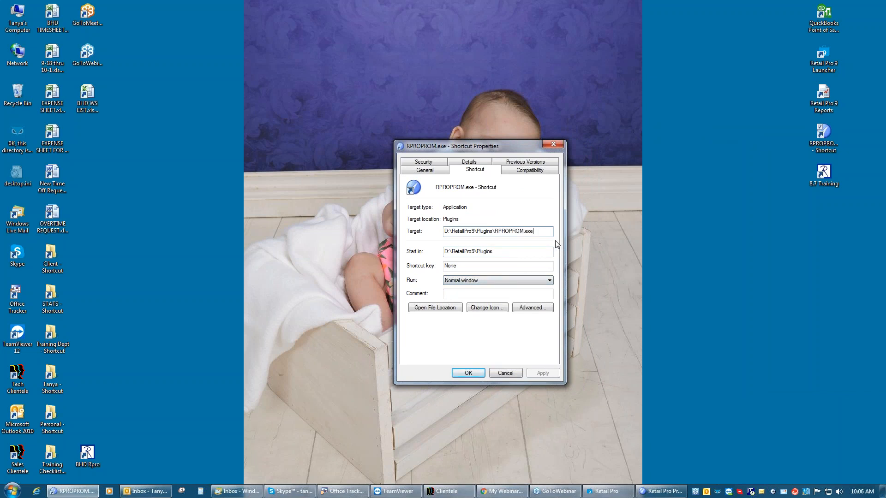
type("/fixdb")
left_click(542, 374)
left_click(464, 374)
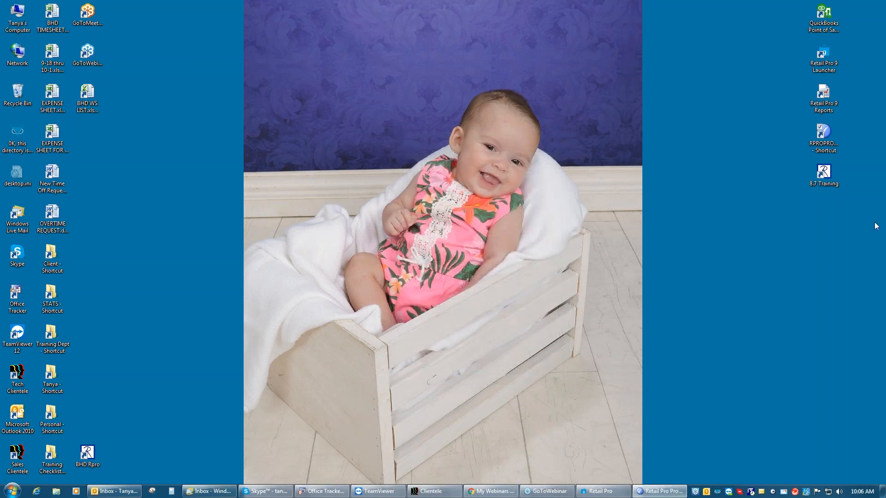
right_click(820, 146)
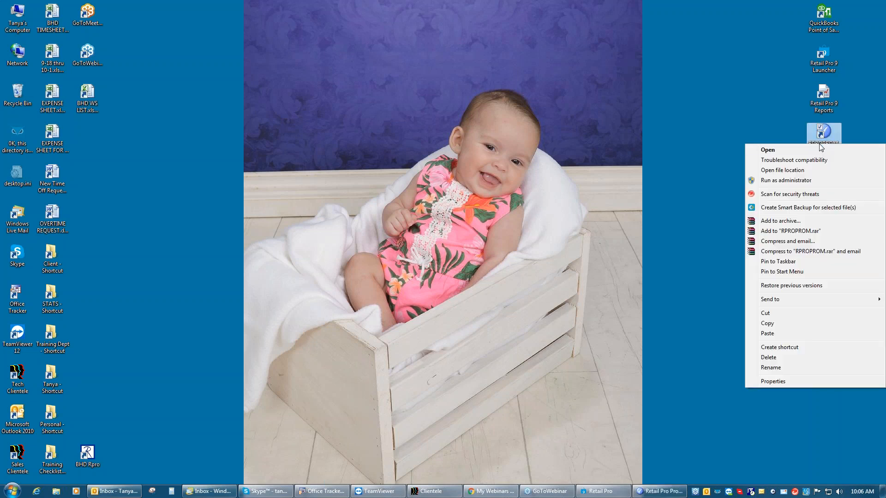
left_click(774, 381)
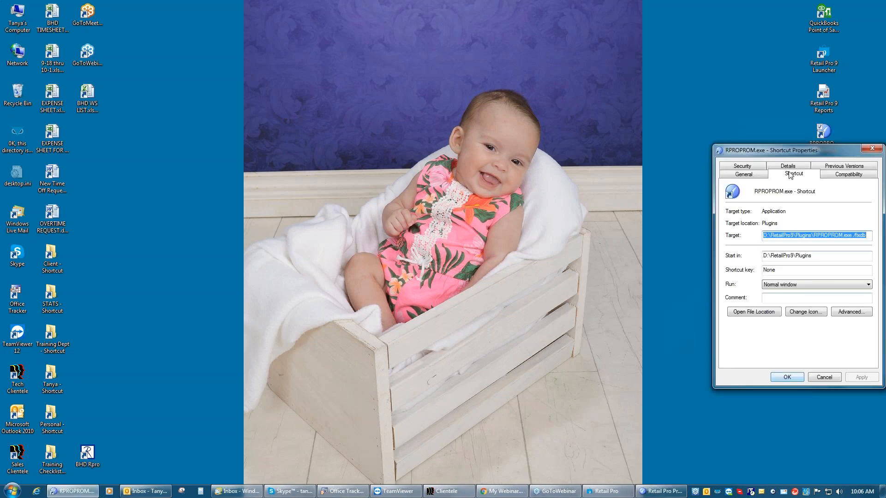
left_click_drag(790, 152, 467, 149)
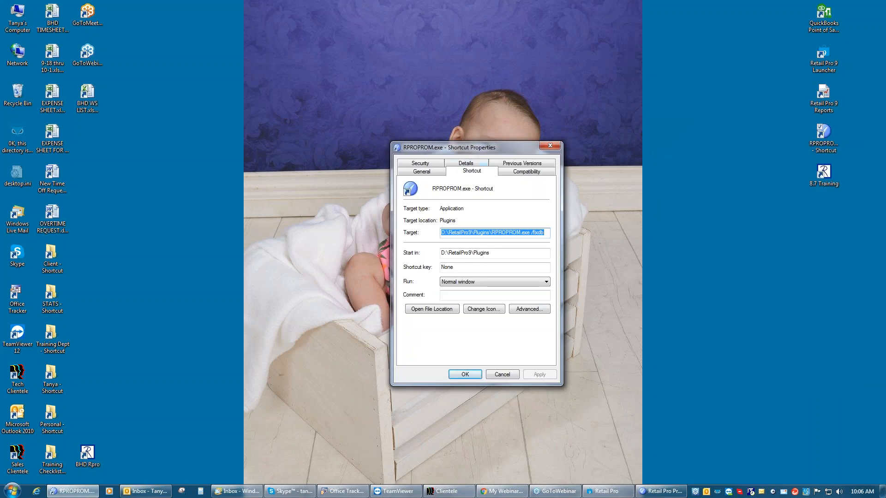
left_click(546, 233)
key("BackSpace")
key("BackSpace")
key("BackSpace")
key("BackSpace")
key("BackSpace")
key("BackSpace")
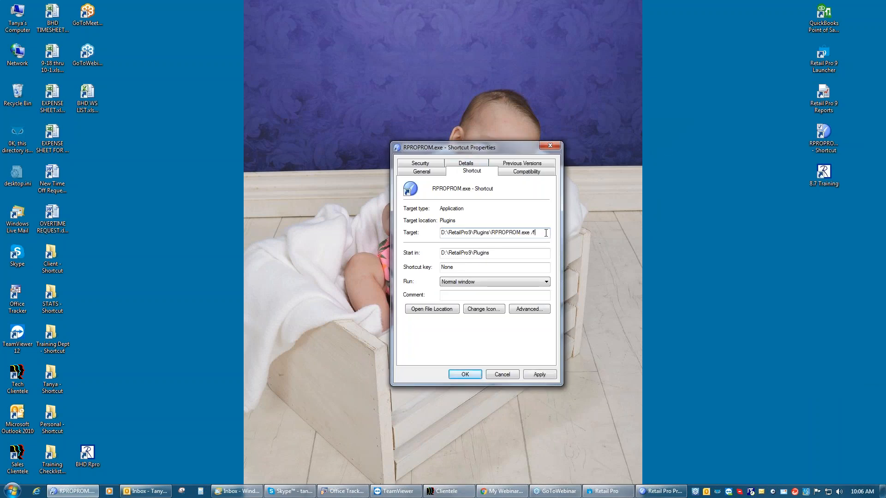
left_click(538, 374)
left_click(463, 375)
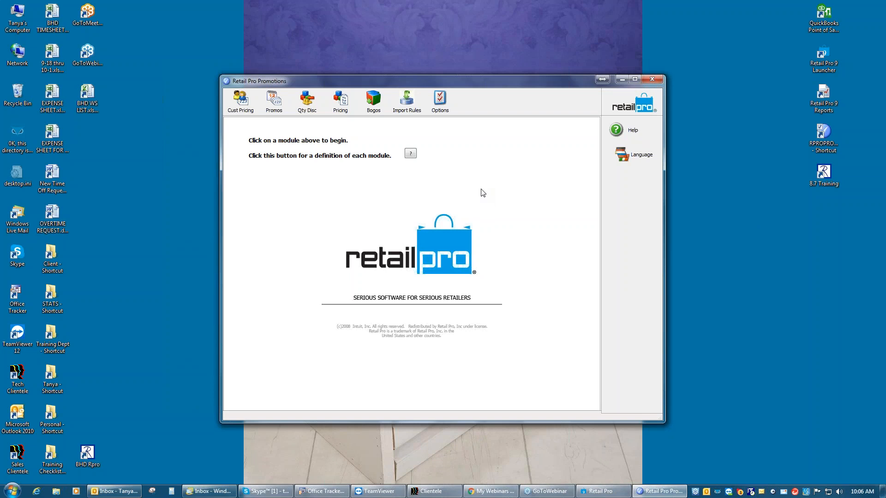
Bring up the Options module to view its Plugin Options settings.
left_click(440, 104)
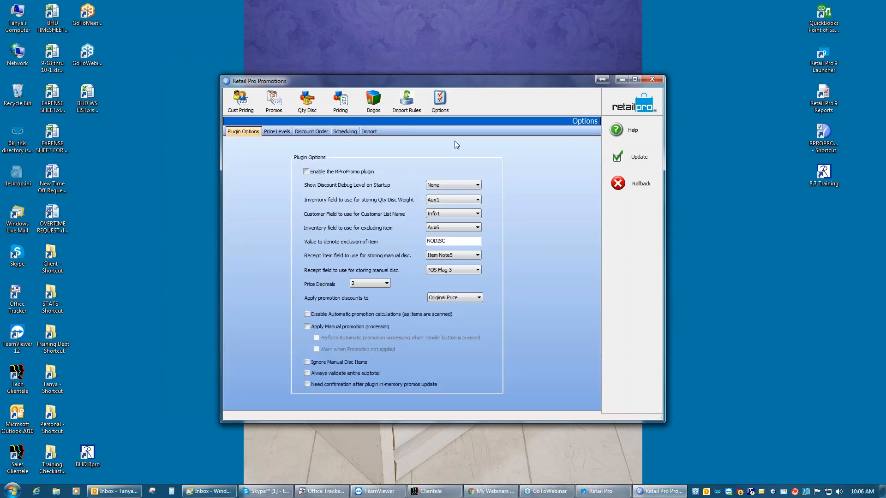
Enable the RProPromo plugin and keep Show Discount Debug Level at None.
left_click(306, 173)
left_click(477, 185)
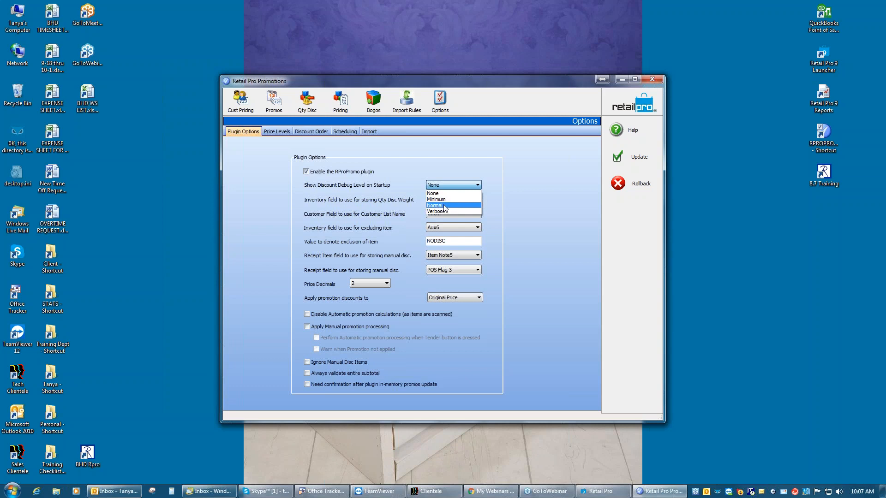
left_click(461, 197)
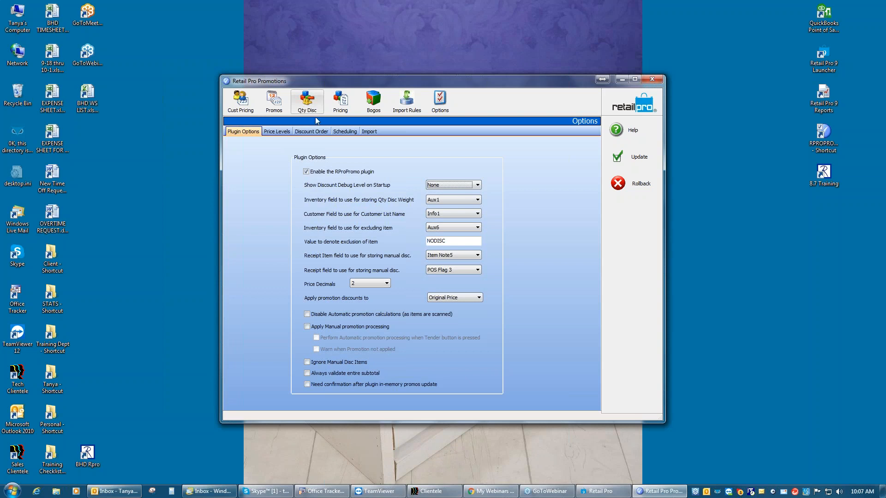
left_click(477, 199)
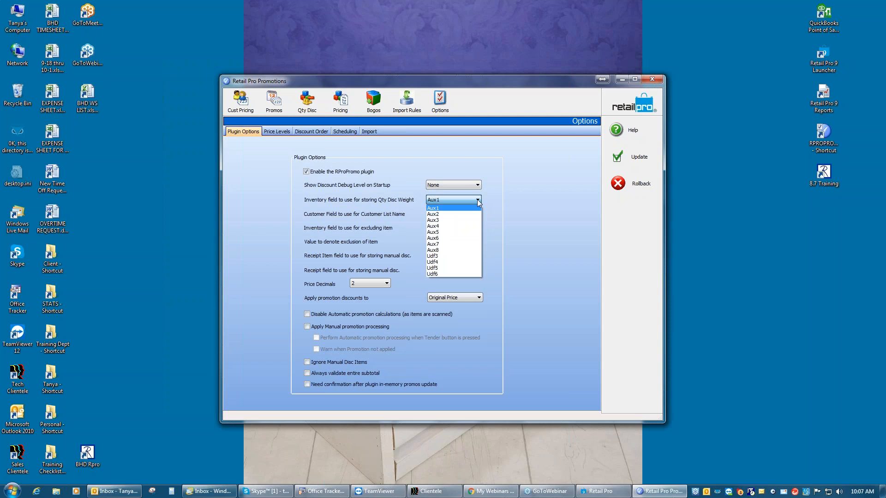
left_click(477, 199)
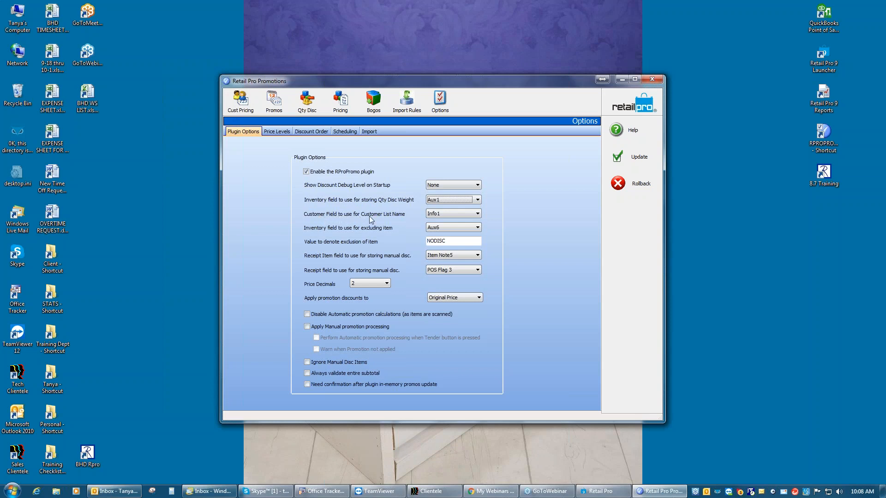
left_click(478, 214)
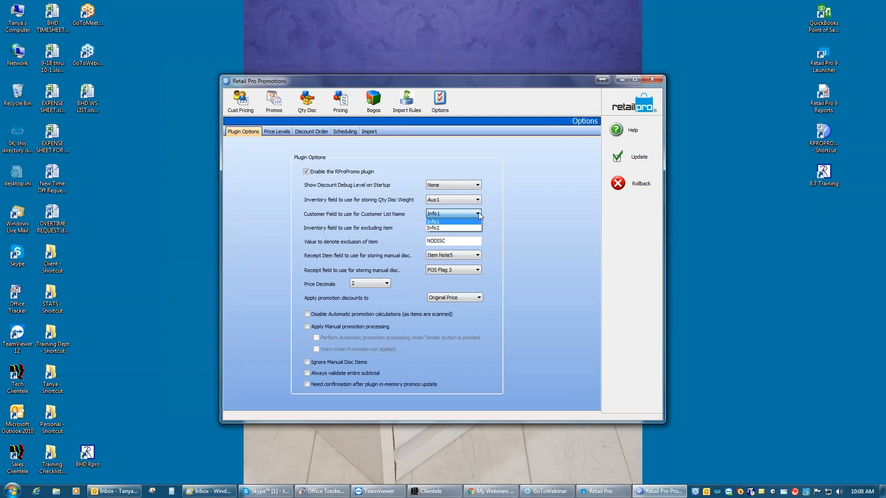
left_click(478, 212)
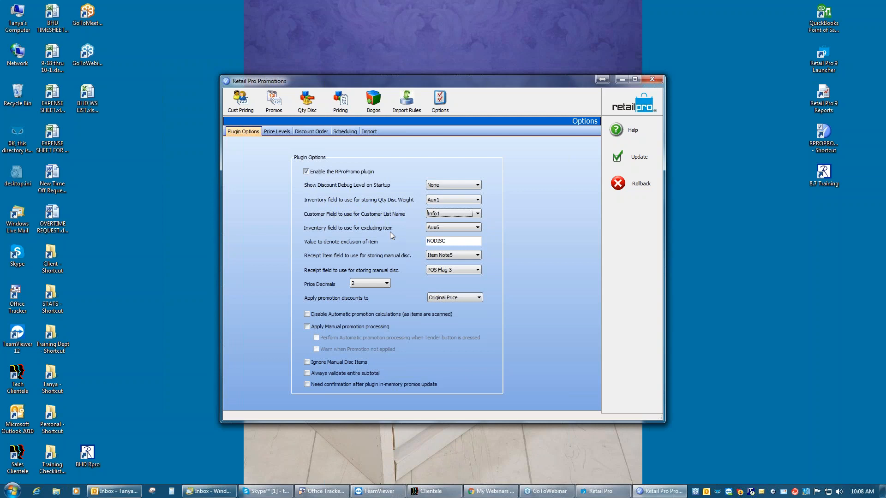
left_click(478, 228)
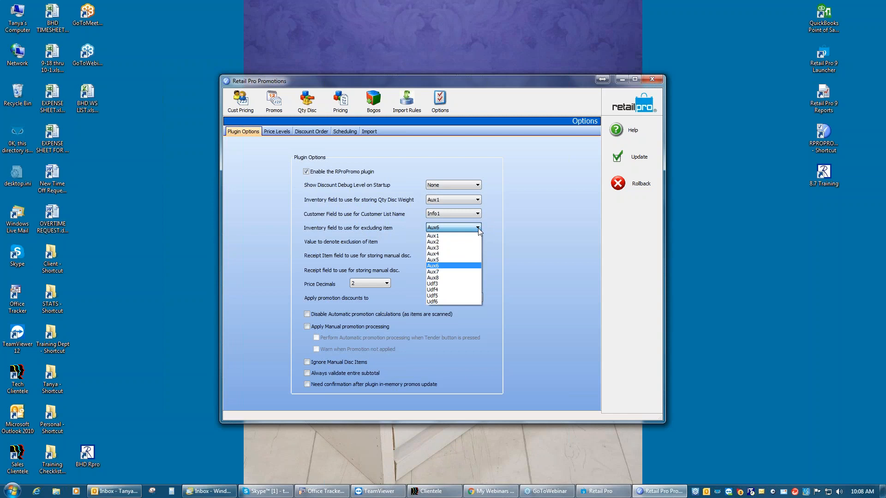
left_click(478, 228)
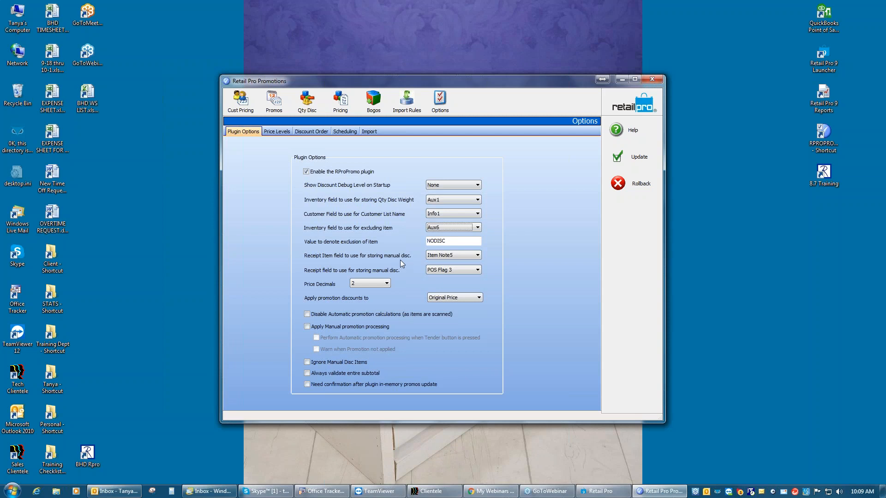
left_click(478, 256)
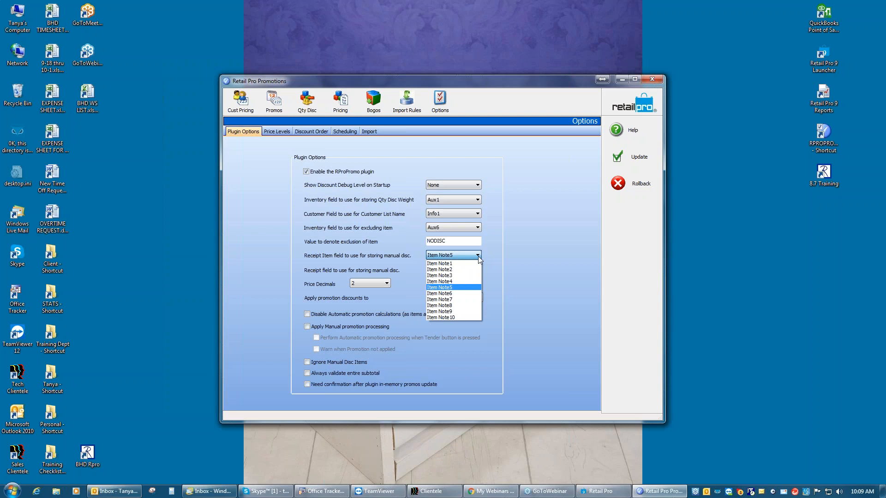
left_click(478, 256)
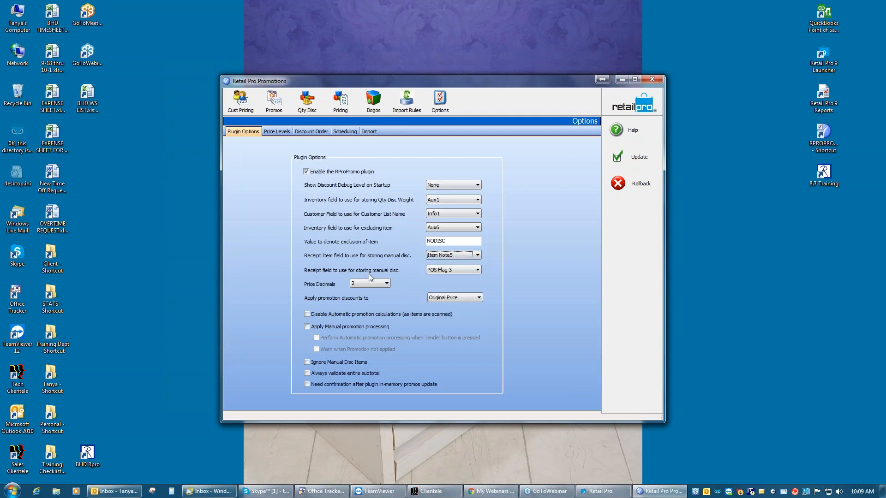
left_click(478, 269)
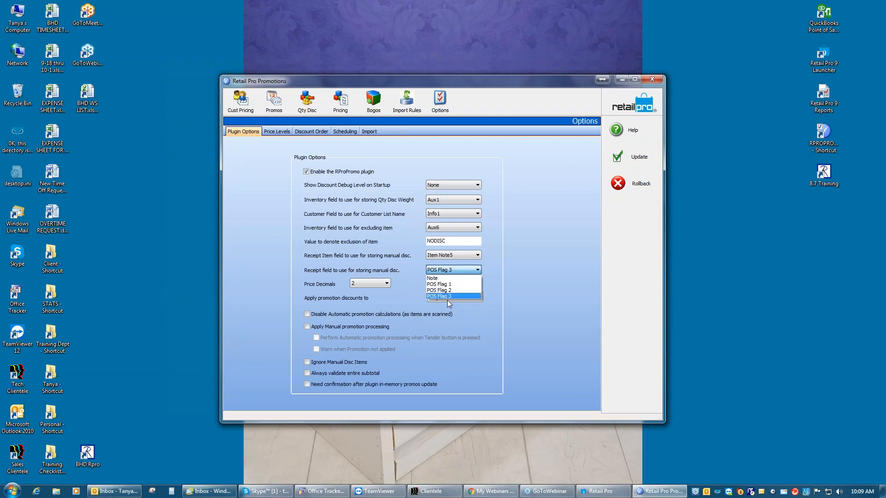
left_click(447, 297)
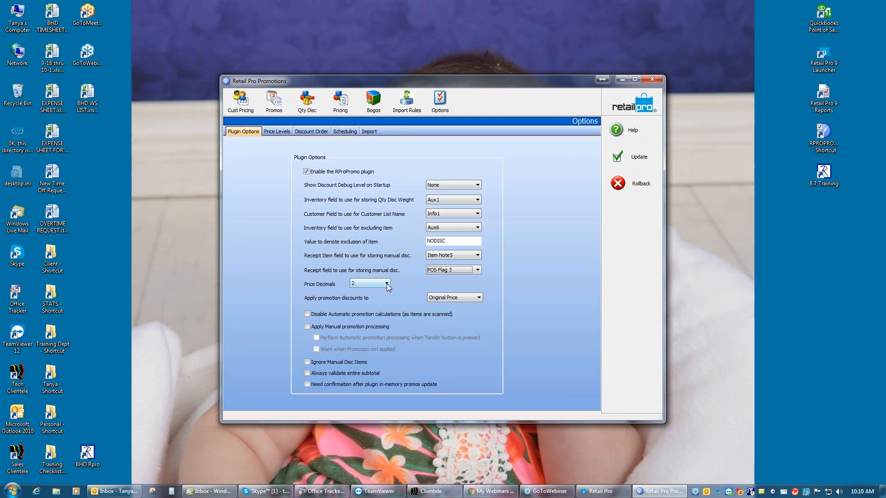
left_click(387, 283)
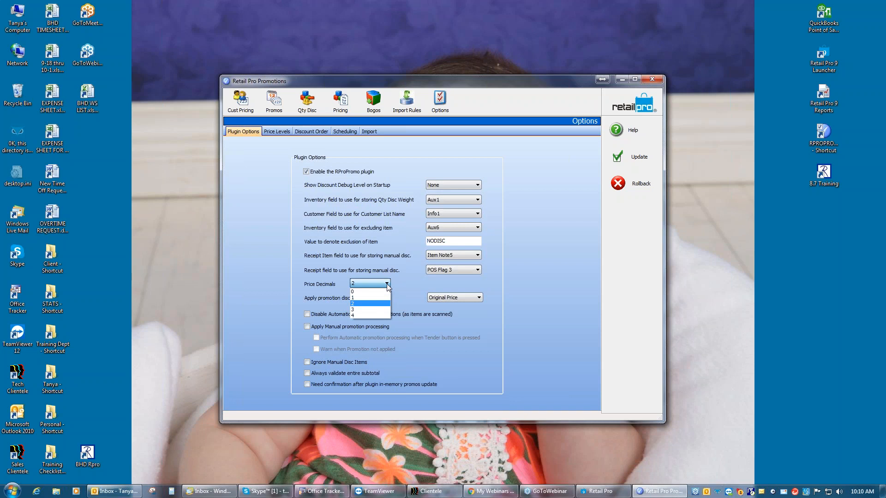
left_click(386, 284)
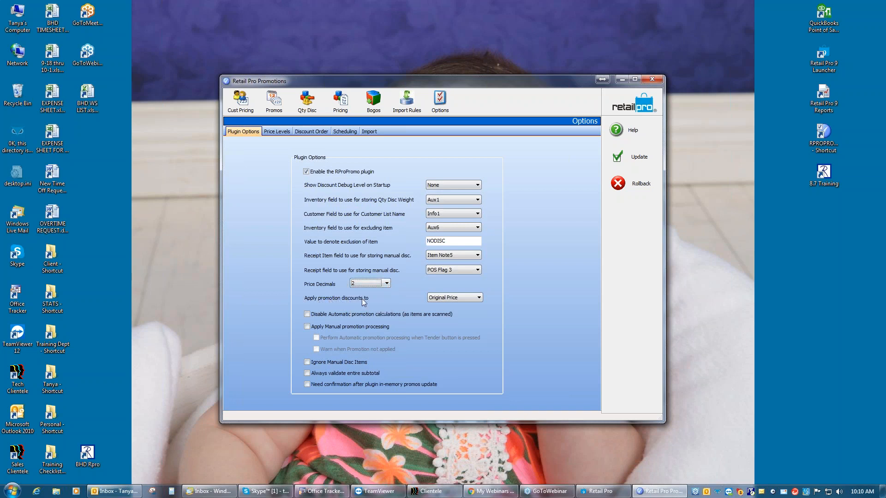
left_click(479, 298)
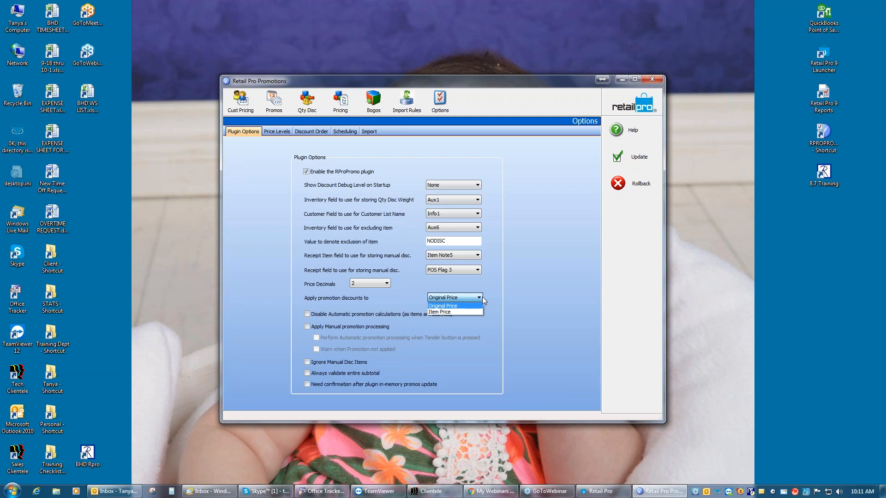
left_click(483, 297)
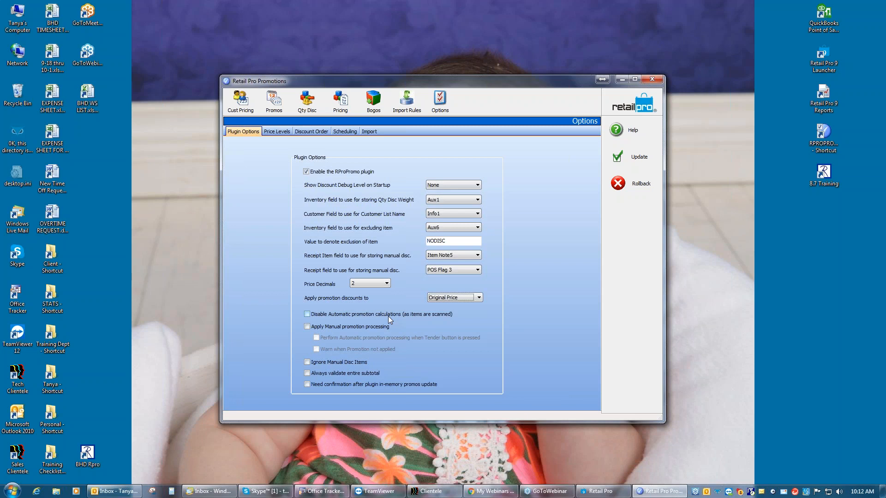
left_click(306, 314)
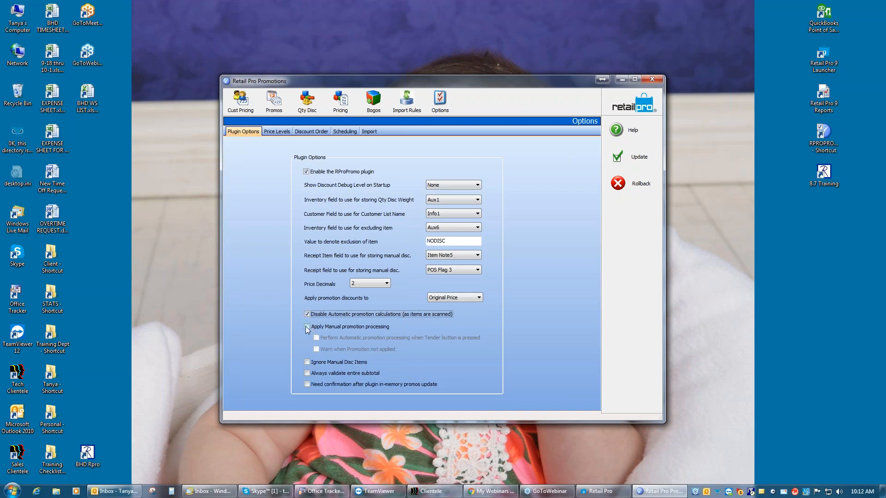
left_click(307, 328)
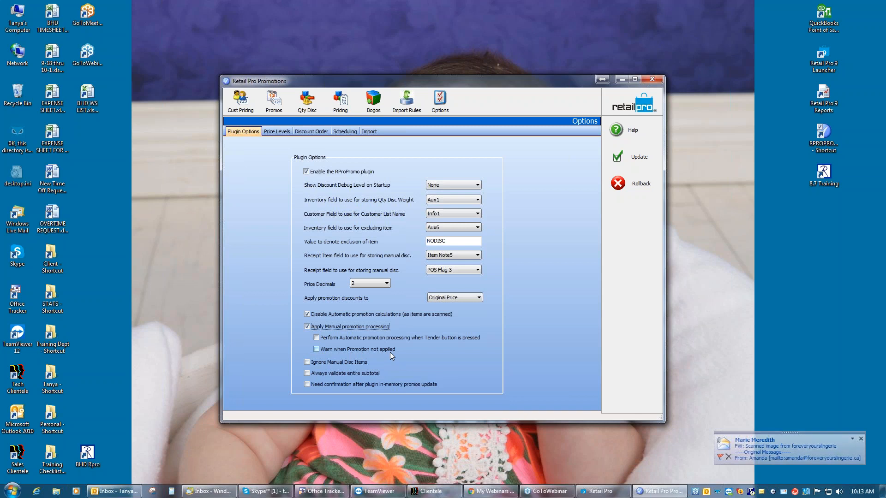
left_click(306, 326)
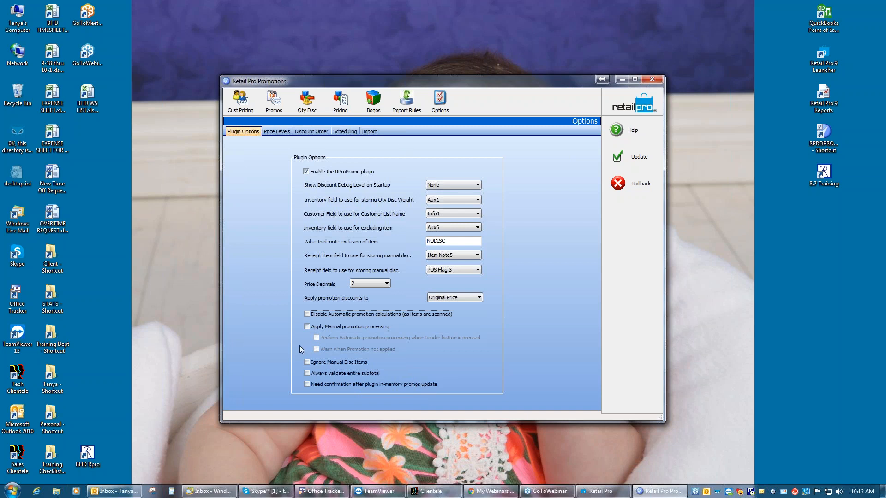
On Price Levels, try assigning all price levels to Qty Discounts, then clearing them all.
left_click(275, 131)
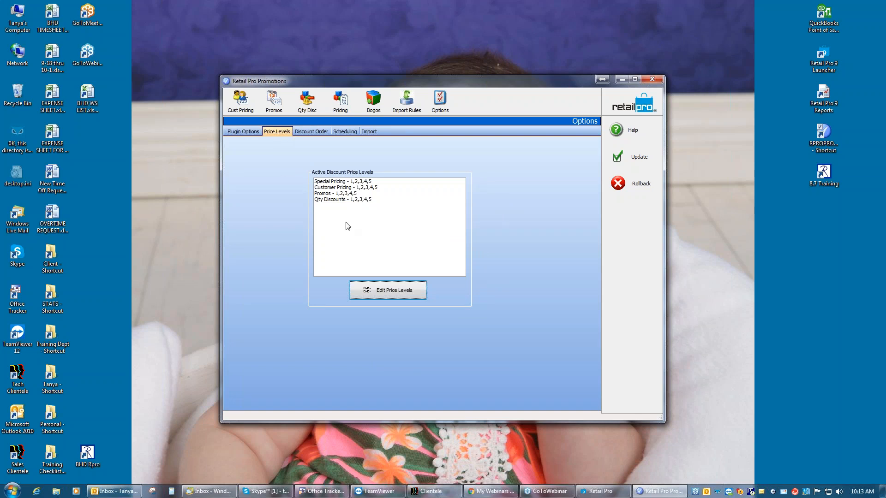
left_click(384, 295)
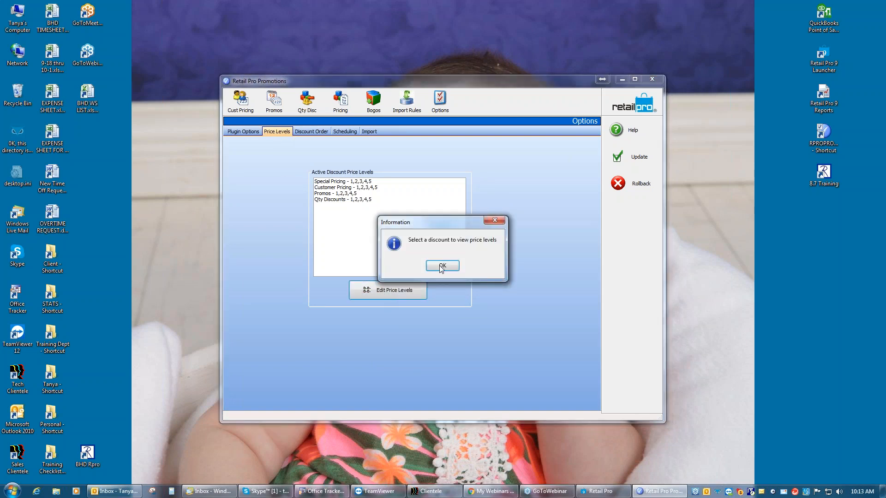
left_click(333, 199)
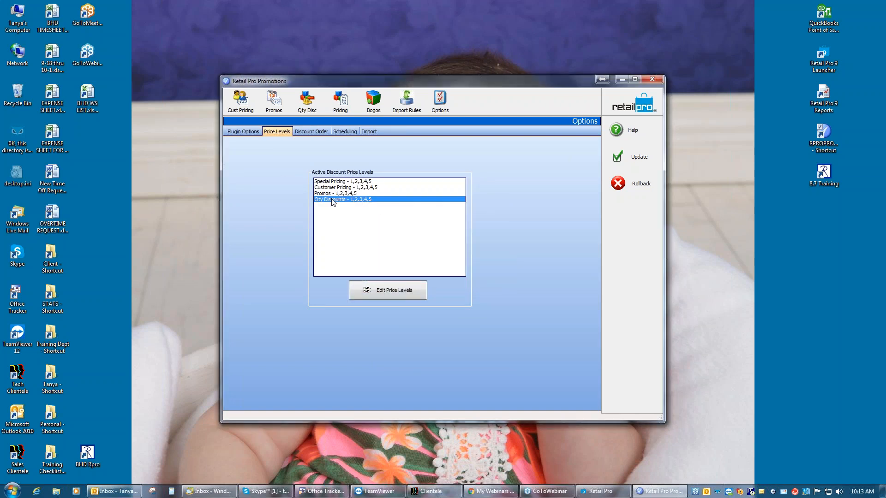
left_click(387, 294)
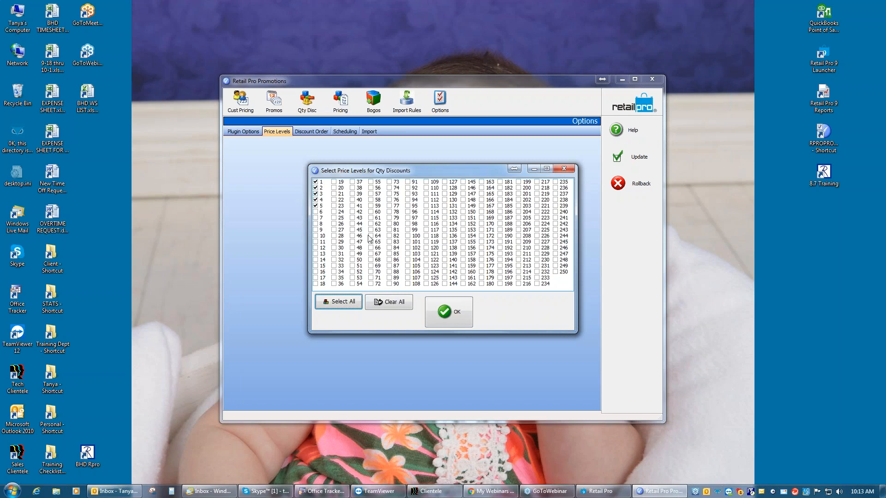
left_click(358, 305)
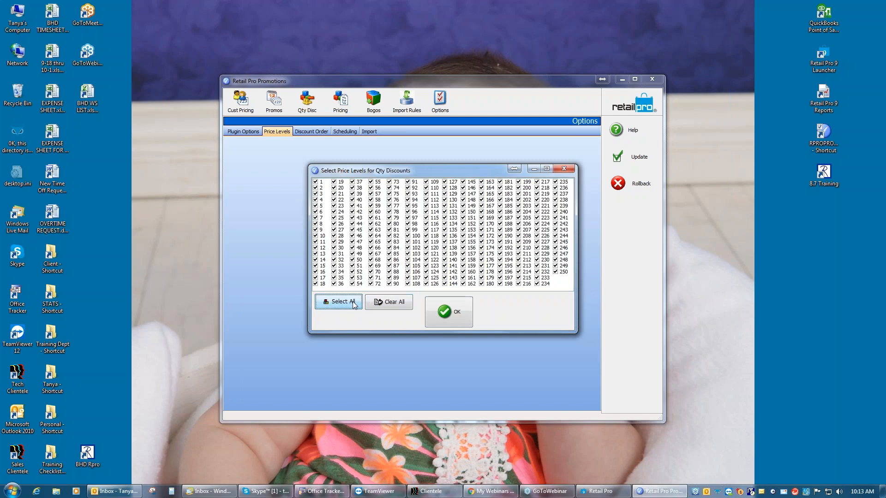
left_click(436, 314)
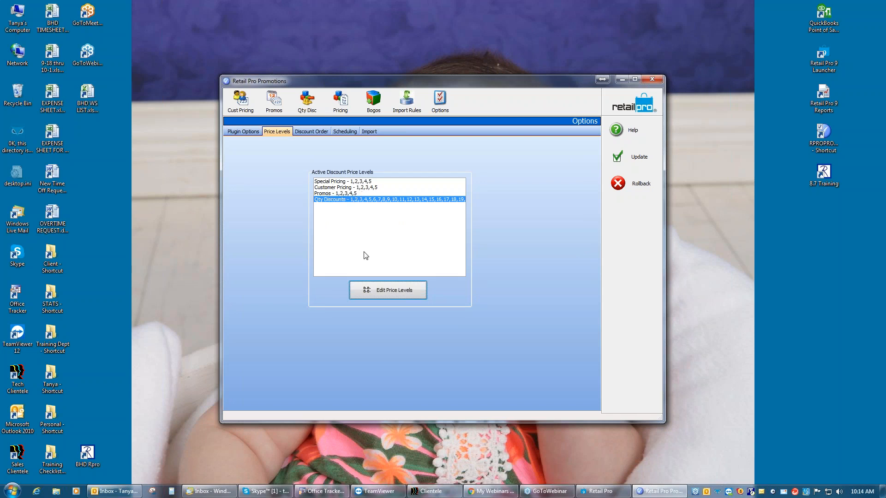
left_click(383, 289)
left_click(383, 301)
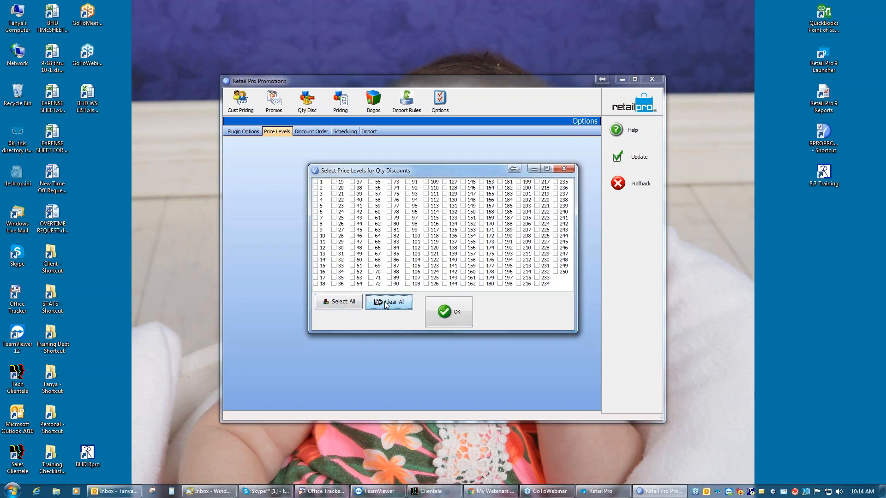
left_click(446, 310)
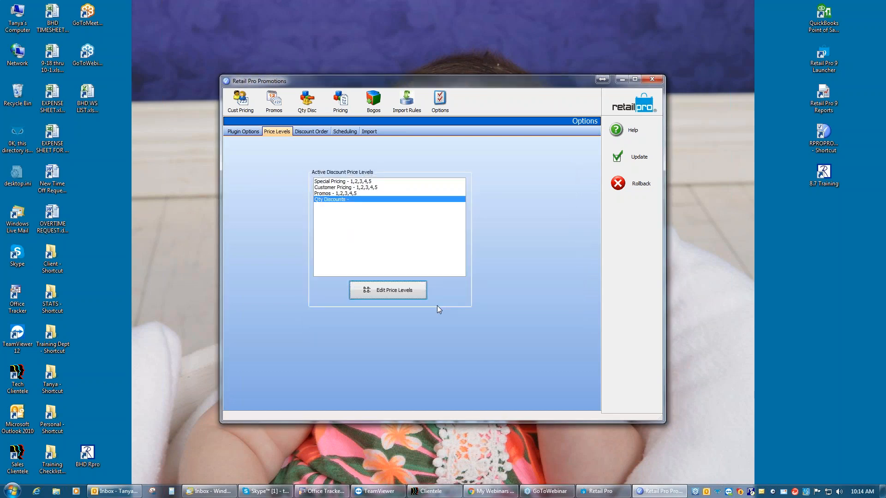
Assign price levels 1, 2, 3, 4 and 5 to Qty Discounts and save.
left_click(384, 289)
left_click(316, 182)
left_click(319, 188)
left_click(316, 193)
left_click(316, 200)
left_click(317, 206)
left_click(445, 318)
left_click(317, 133)
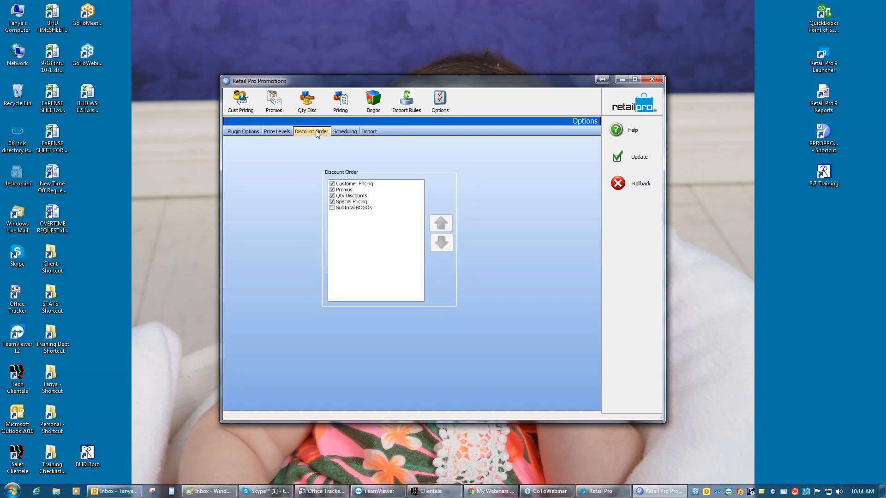
Move Special Pricing to the top of the discount order and enable Subtotal BOGOs.
left_click(347, 208)
left_click(345, 185)
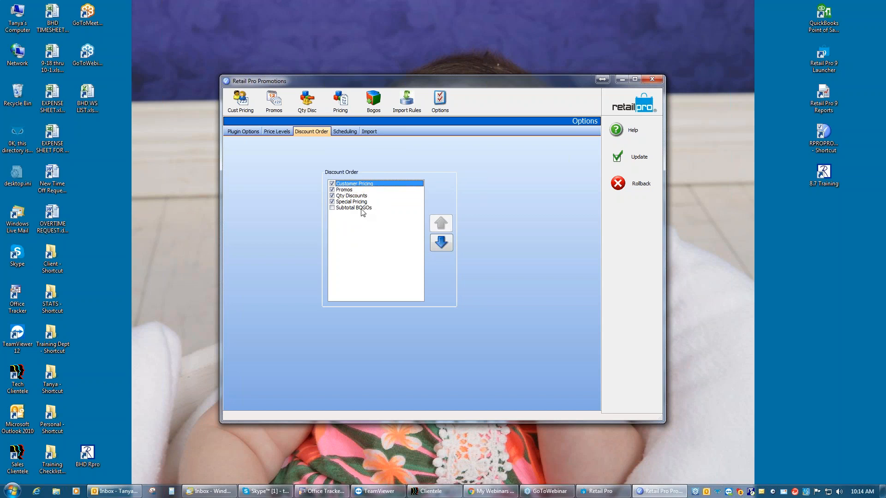
left_click(361, 208)
left_click(353, 202)
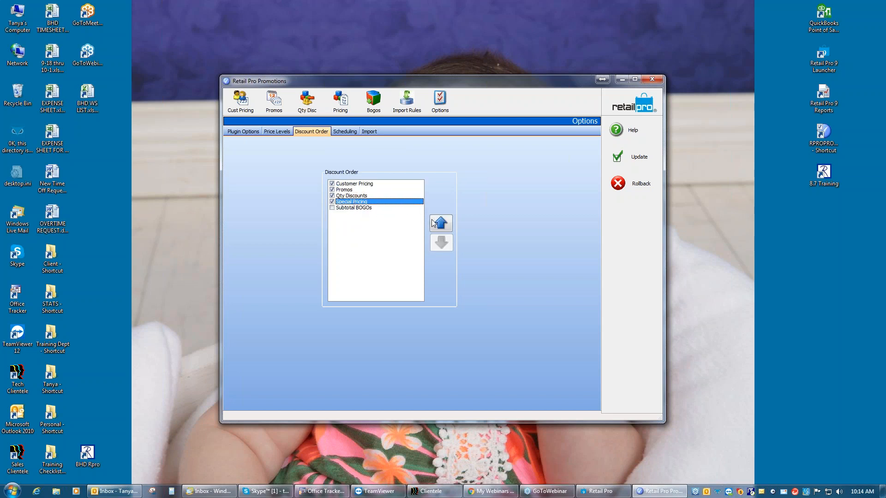
left_click(440, 224)
left_click(440, 224)
left_click(441, 223)
left_click(332, 207)
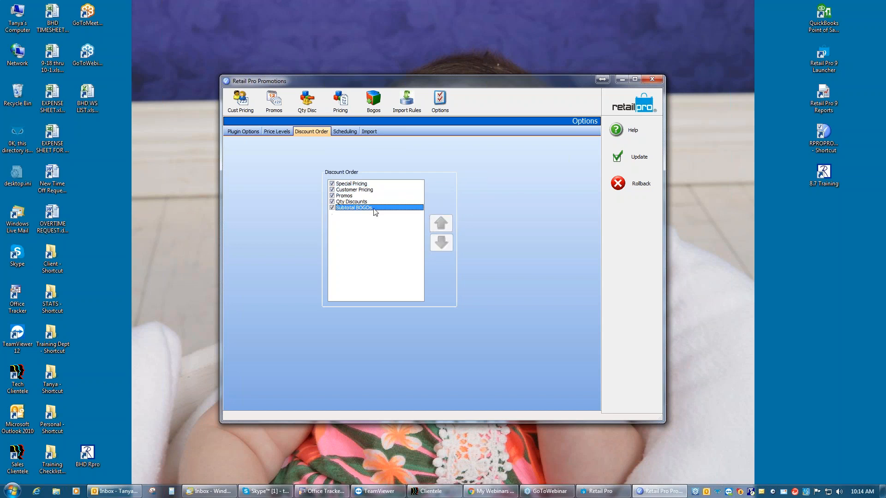
Reorder discounts to Customer Pricing, Promos, Special Pricing, then Qty Discounts.
left_click(359, 201)
left_click(359, 209)
left_click(352, 190)
left_click(438, 222)
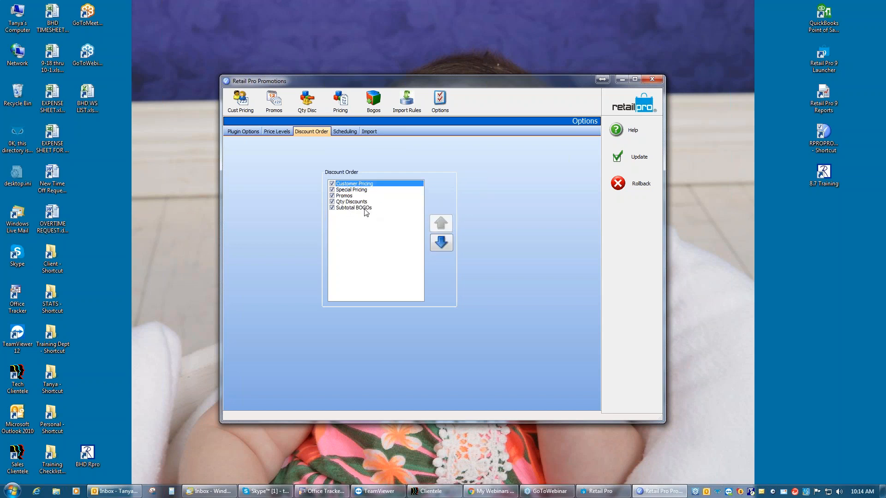
left_click(345, 197)
left_click(441, 224)
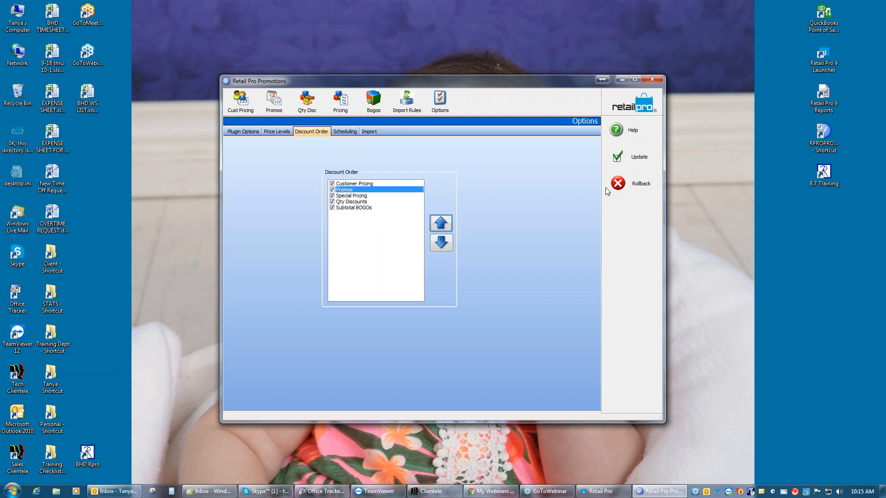
left_click(342, 132)
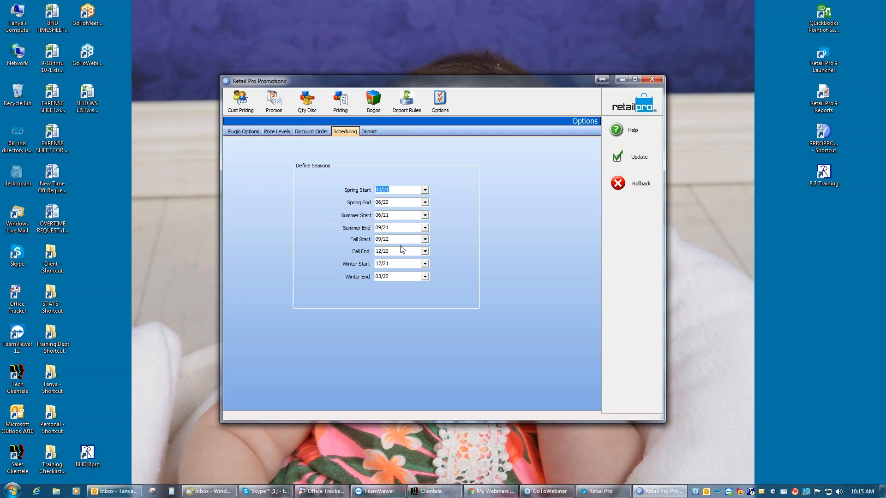
Save the updated plugin options with Update and confirm the Changes saved message.
left_click(371, 133)
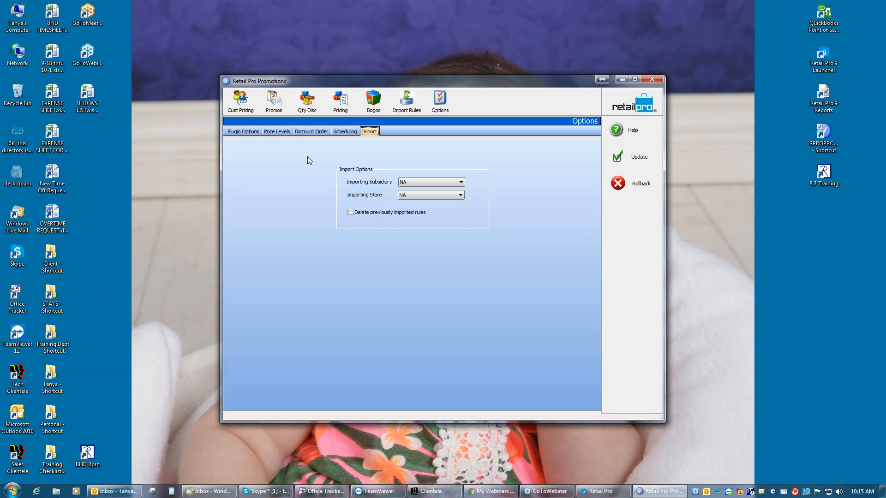
left_click(243, 132)
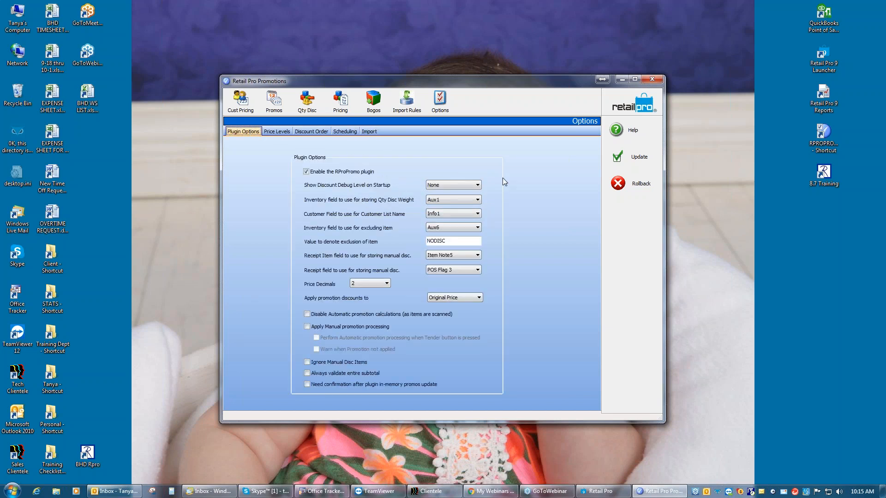
left_click(631, 159)
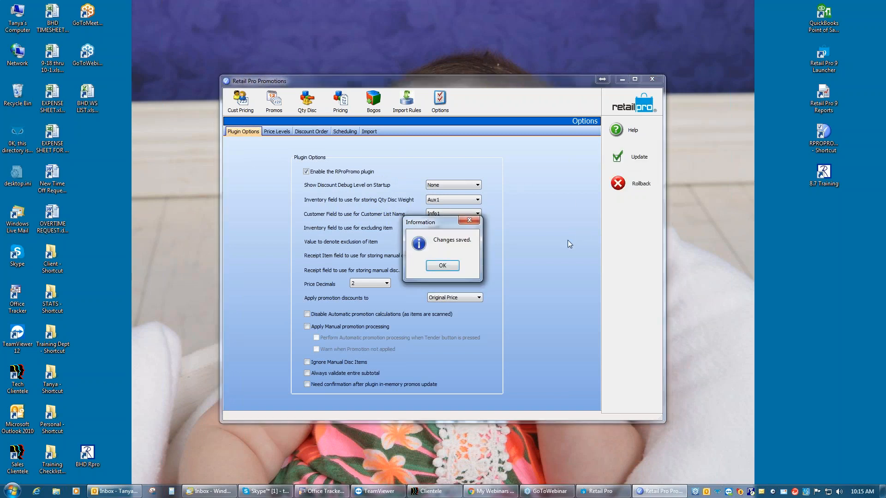
left_click(443, 266)
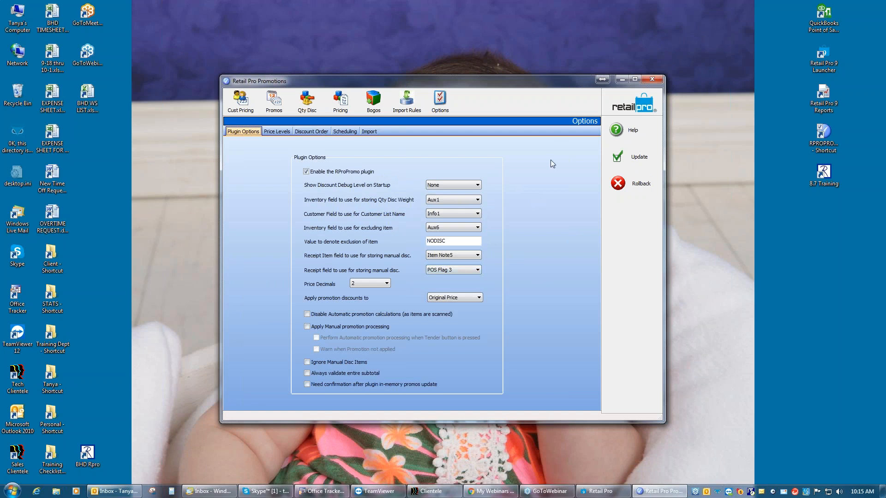
Close Options and return to the Retail Pro Promotions start page.
left_click(611, 102)
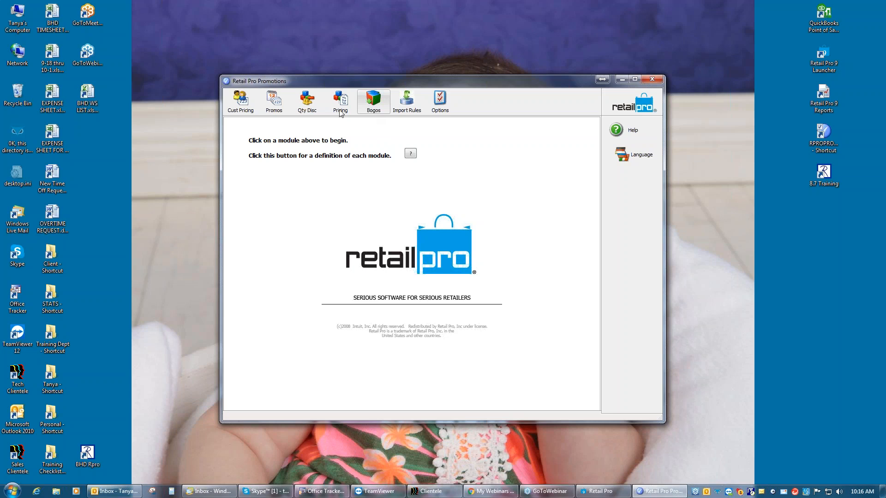
Show Customer Pricing, glance at the plugin options, and return to the customer price lists.
left_click(248, 109)
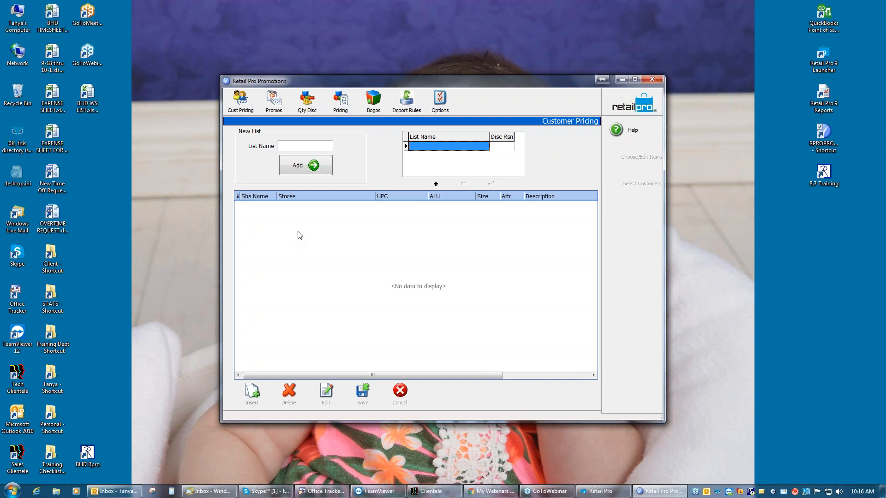
left_click(444, 107)
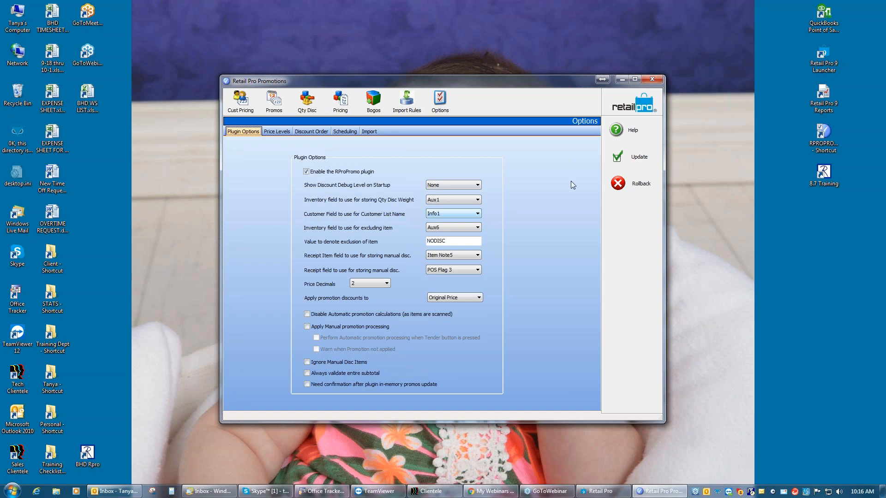
left_click(240, 100)
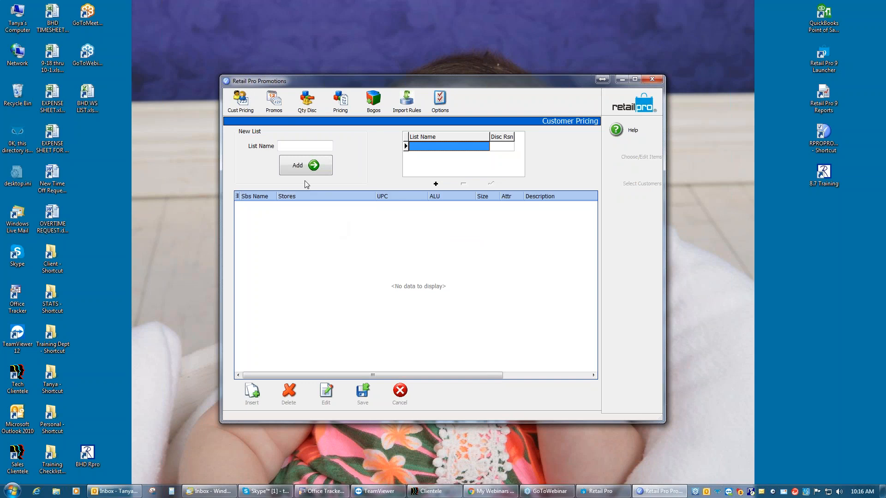
Add a new customer price list named VIP.
left_click(291, 147)
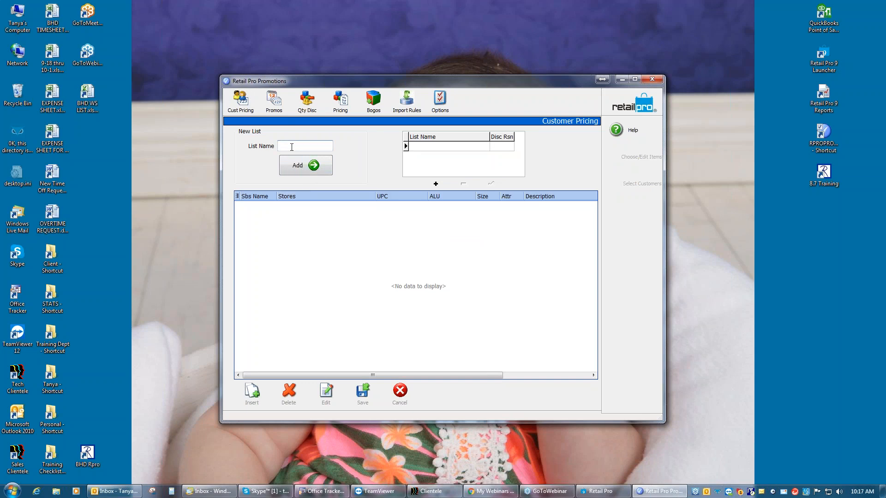
type("VIP")
left_click(293, 166)
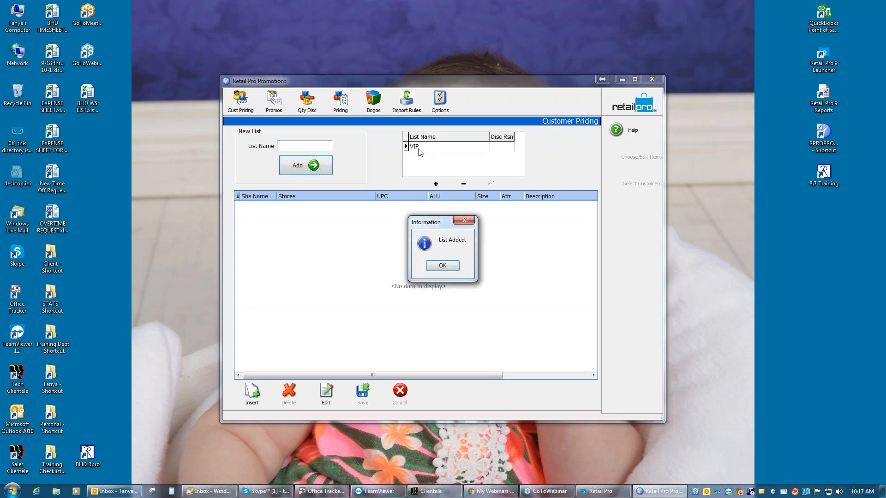
left_click(452, 264)
Set the VIP list's discount reason to VIP.
left_click(510, 147)
left_click(510, 146)
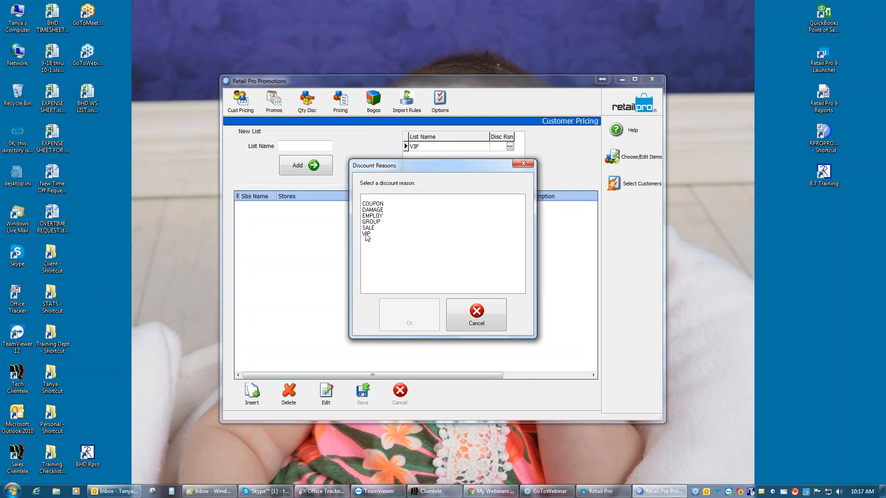
left_click(366, 234)
left_click(416, 320)
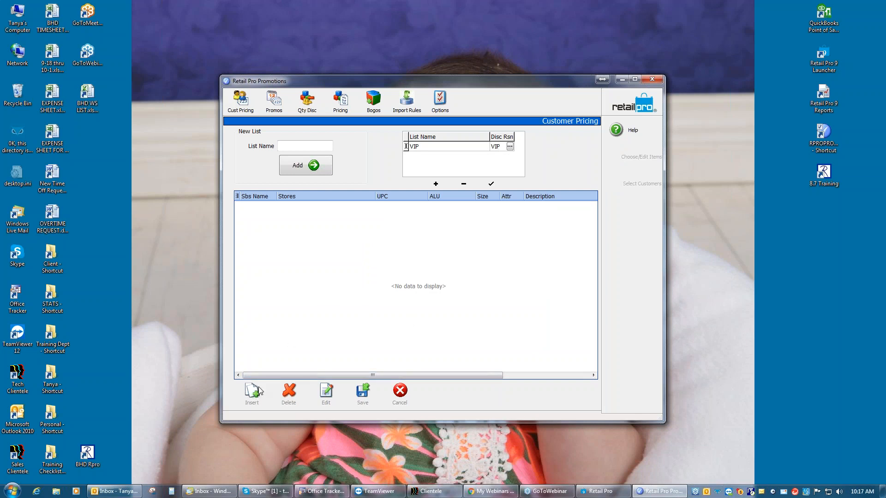
left_click(260, 206)
Select the VIP list's name, then go back to the start page.
left_click(417, 146)
left_click(475, 146)
left_click(499, 146)
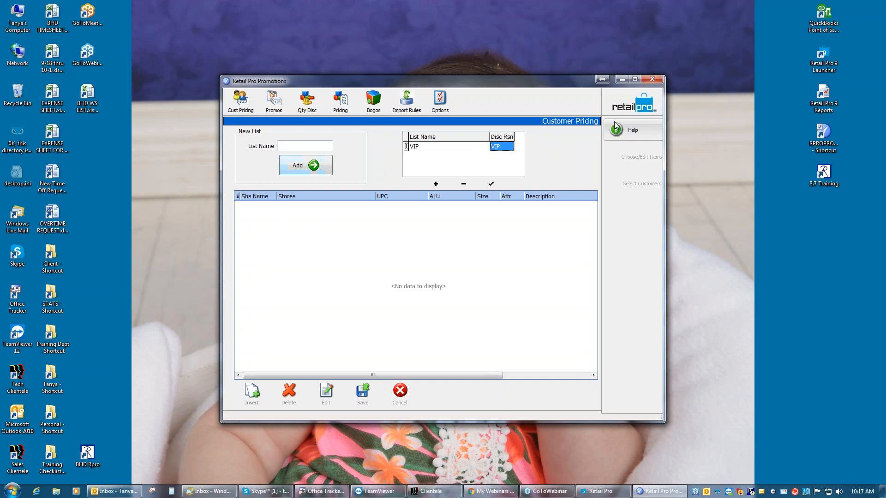
left_click(611, 107)
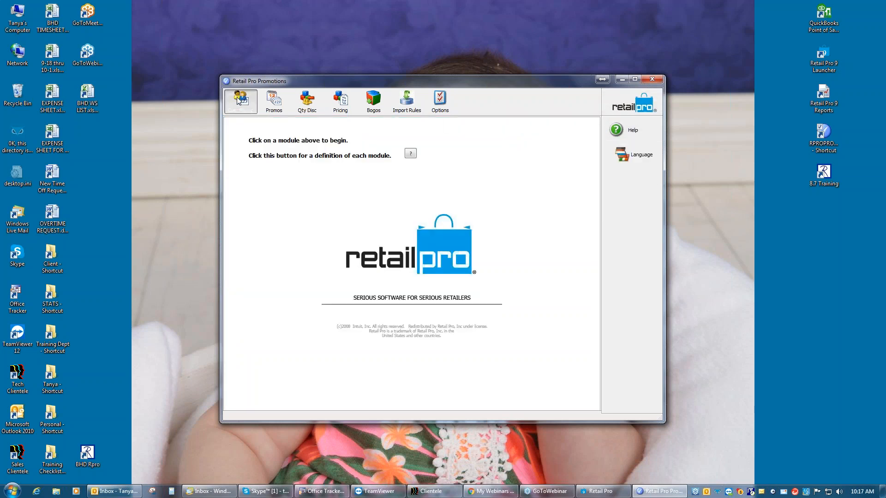
In Customer Pricing, delete the VIP list's name.
left_click(251, 92)
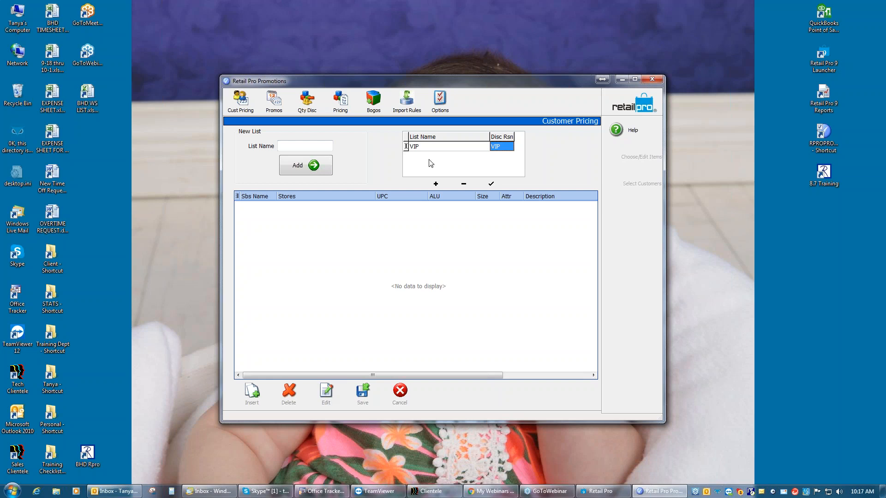
left_click(427, 148)
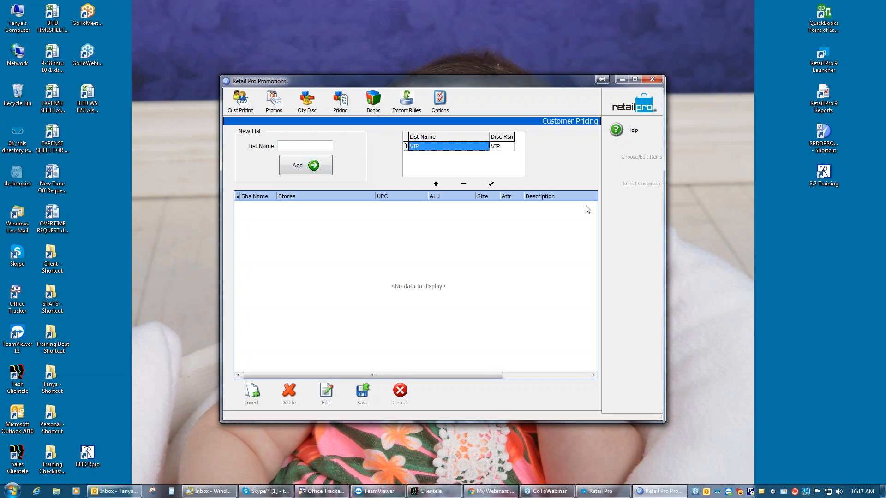
left_click(359, 215)
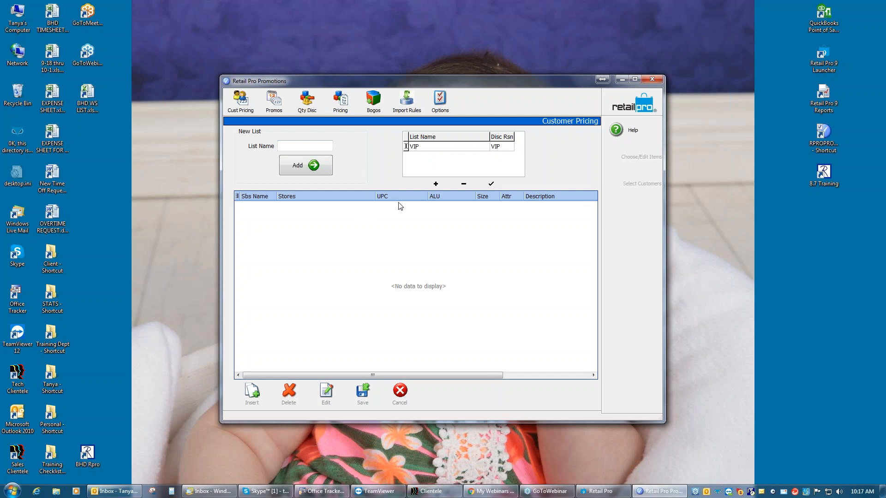
left_click(446, 149)
left_click(328, 208)
left_click(479, 149)
key("BackSpace")
Bring up the VIP list's discount reasons and close them, clearing the reason.
left_click(508, 147)
left_click(510, 146)
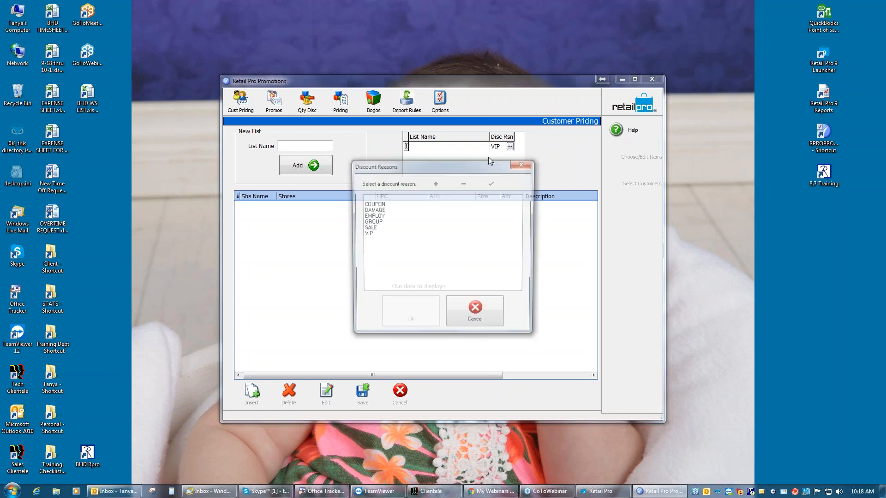
left_click(393, 204)
left_click(417, 310)
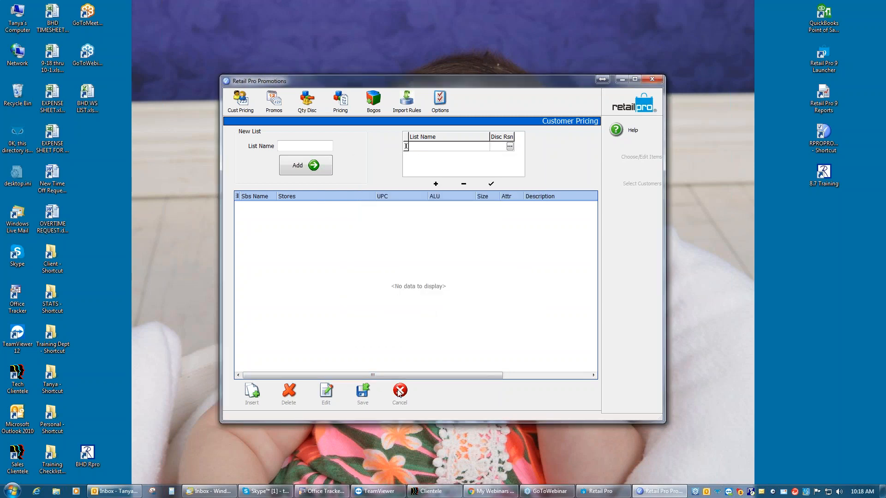
Set the plugin's Customer List Name field to Info2 and save the options.
left_click(611, 110)
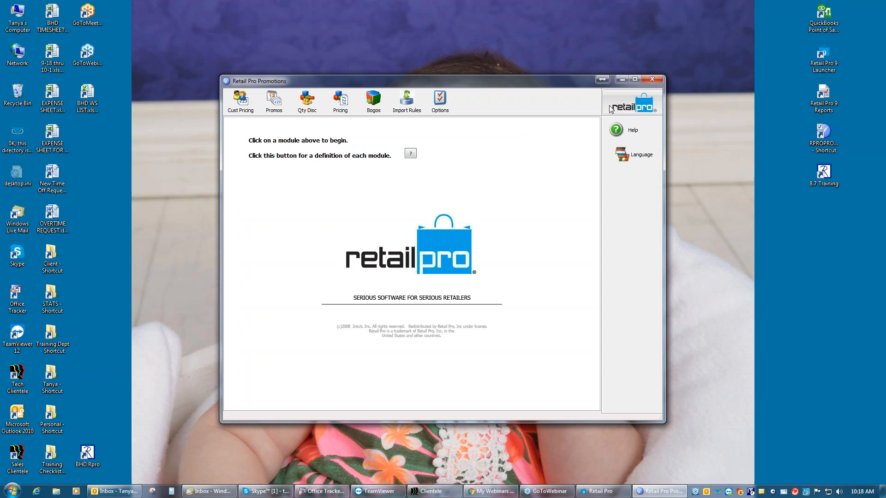
left_click(439, 100)
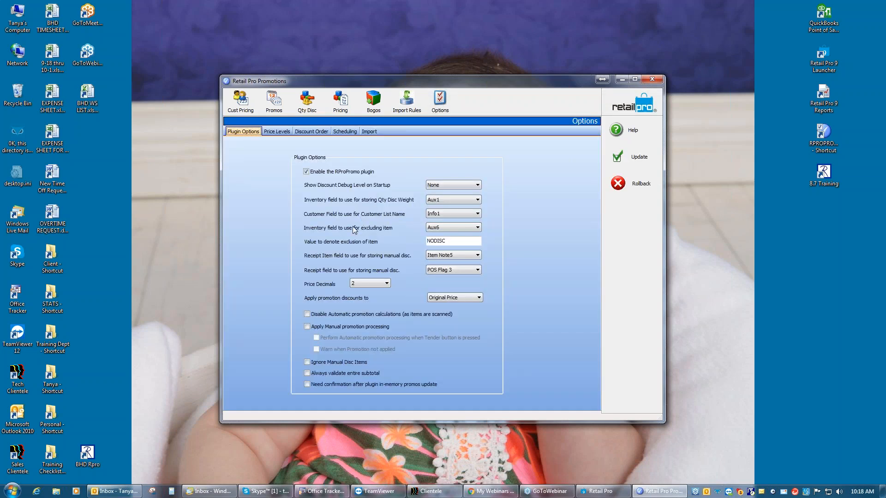
left_click(477, 214)
left_click(469, 228)
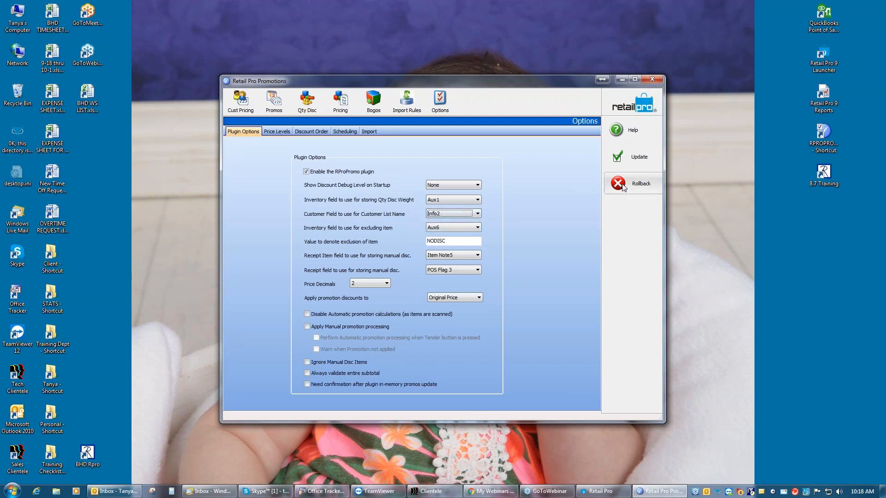
left_click(623, 162)
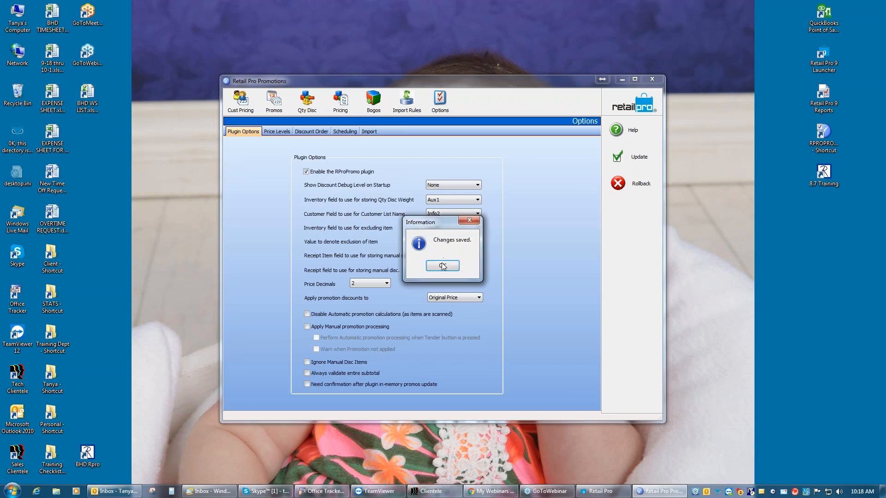
left_click(443, 266)
Try adding a customer list in Customer Pricing and dismiss the edit-mode error.
left_click(245, 110)
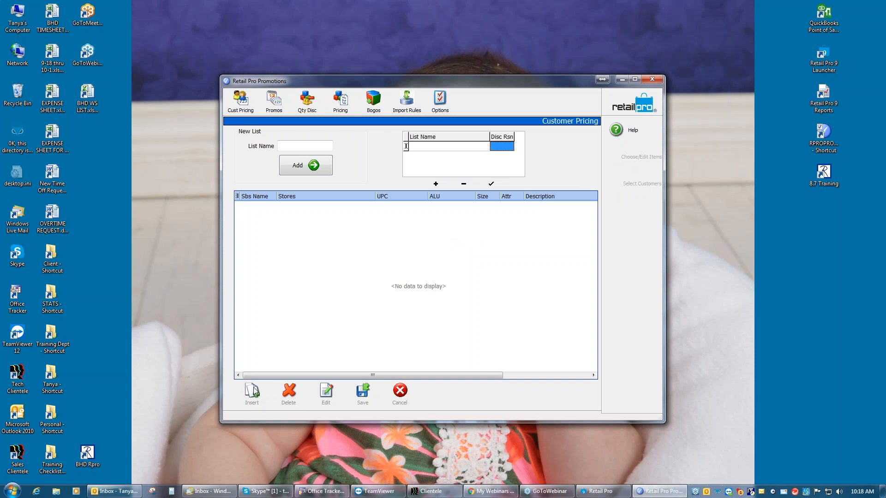
left_click(299, 166)
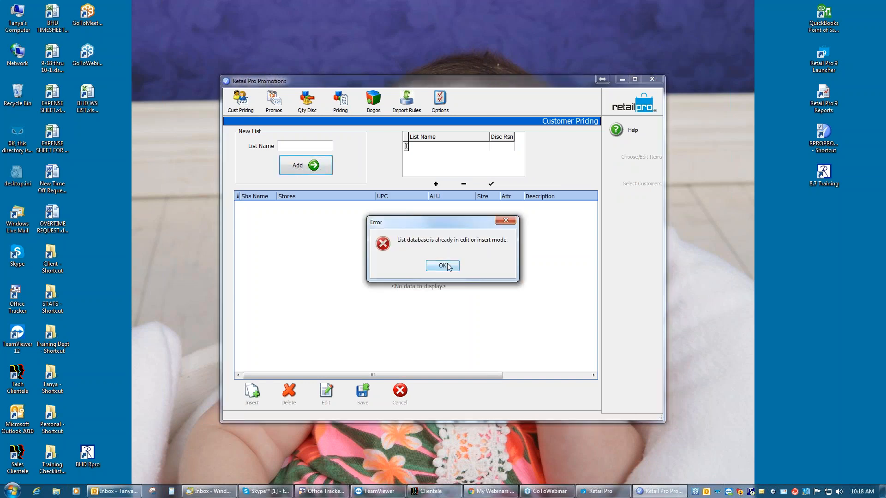
left_click(444, 265)
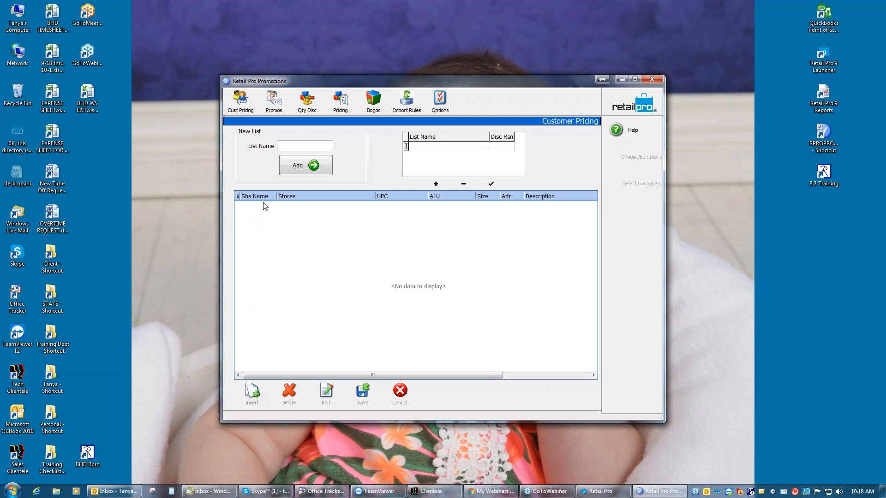
Insert a new promo named Top Promo in Promos and move to its priority.
left_click(633, 110)
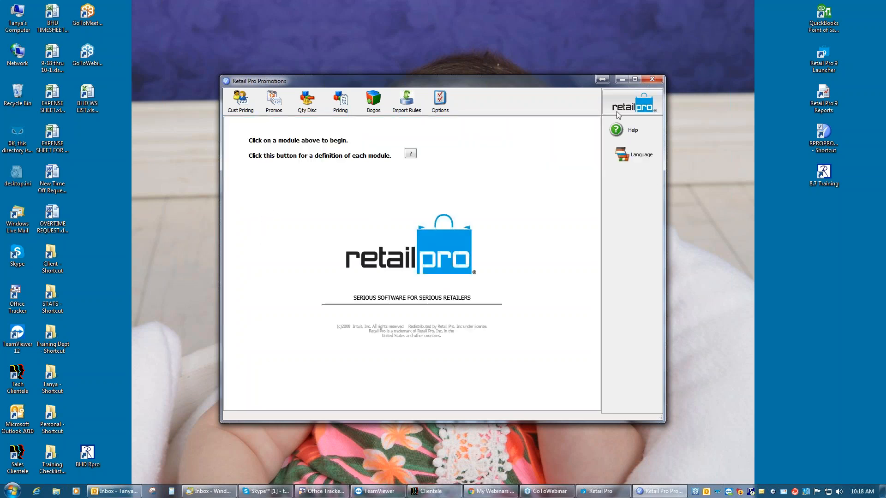
left_click(274, 102)
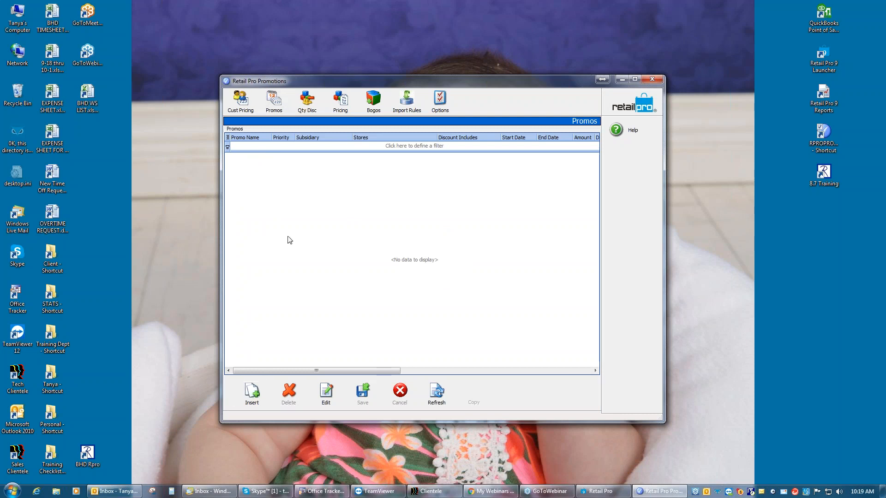
left_click(253, 395)
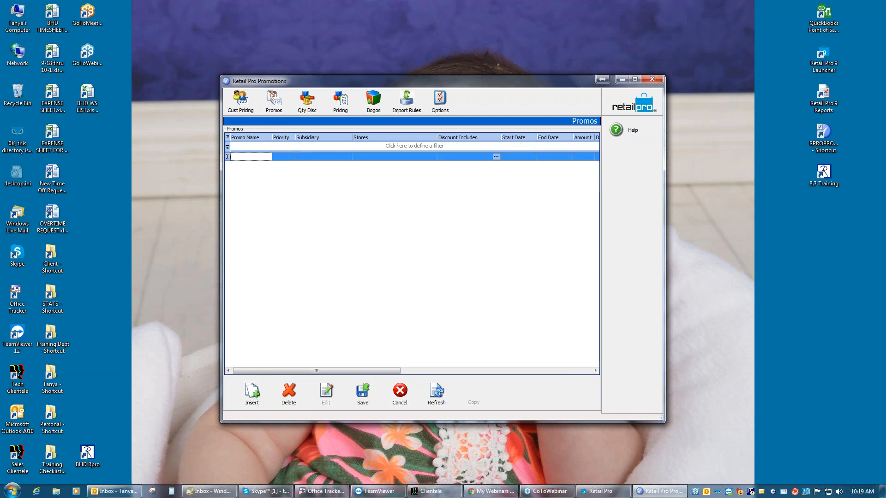
type("Top Promo")
left_click(283, 159)
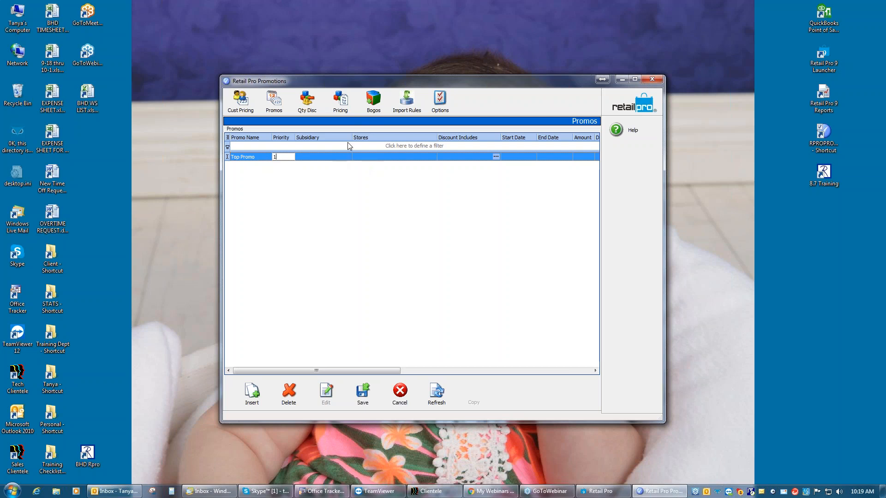
Set Top Promo's subsidiary to 001.
left_click_drag(352, 138, 336, 138)
left_click(317, 157)
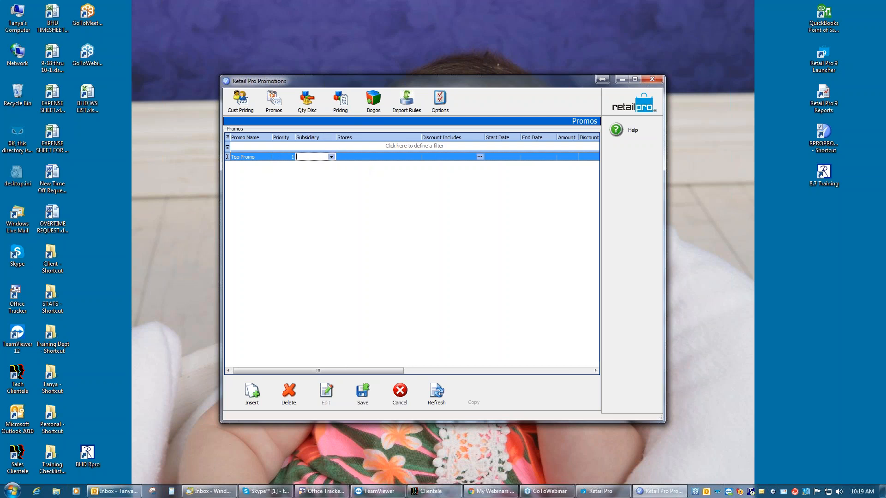
left_click(332, 156)
left_click(308, 165)
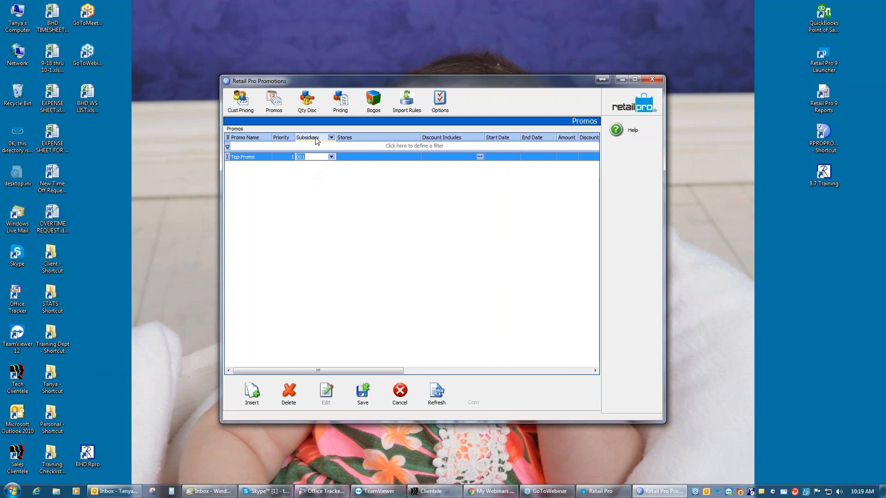
Assign stores Default0 and Default1 to Top Promo and narrow the Discount Includes column.
left_click_drag(336, 137, 325, 138)
left_click(361, 154)
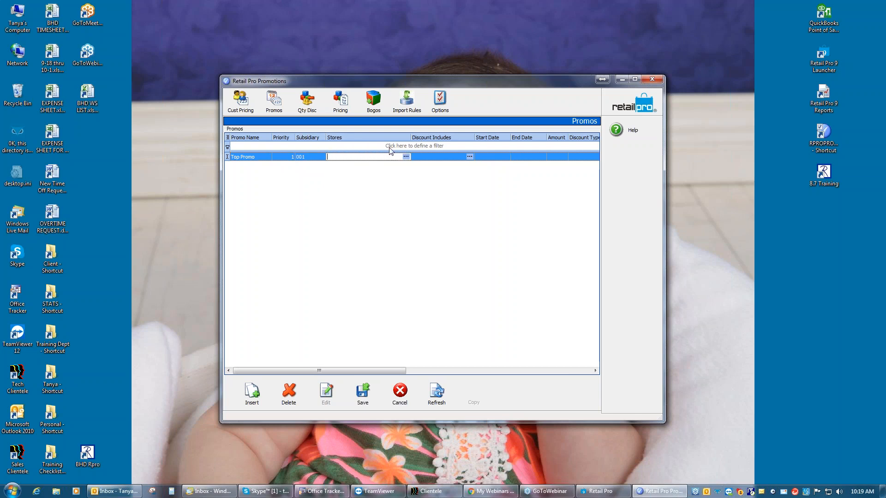
left_click_drag(410, 138, 371, 137)
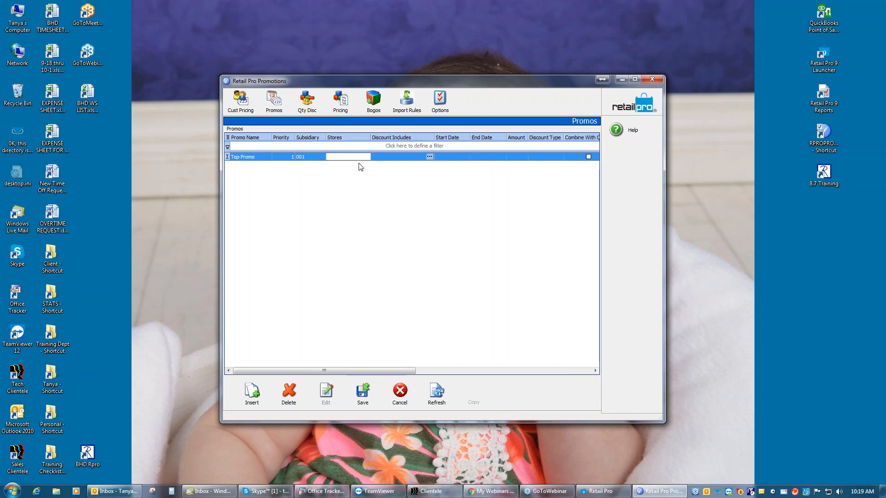
left_click(365, 157)
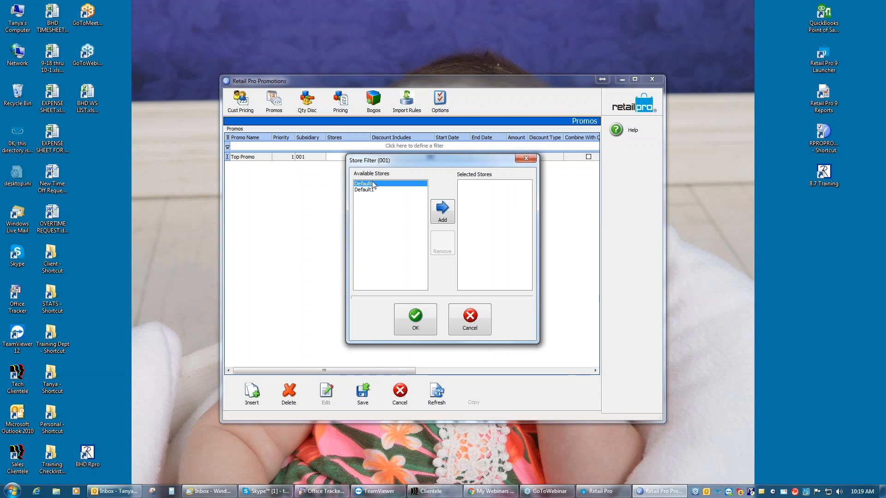
left_click(442, 210)
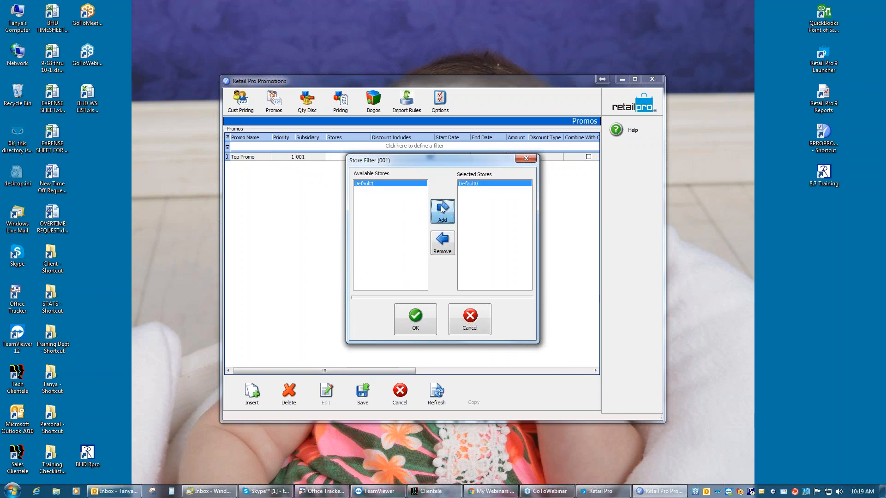
left_click(442, 210)
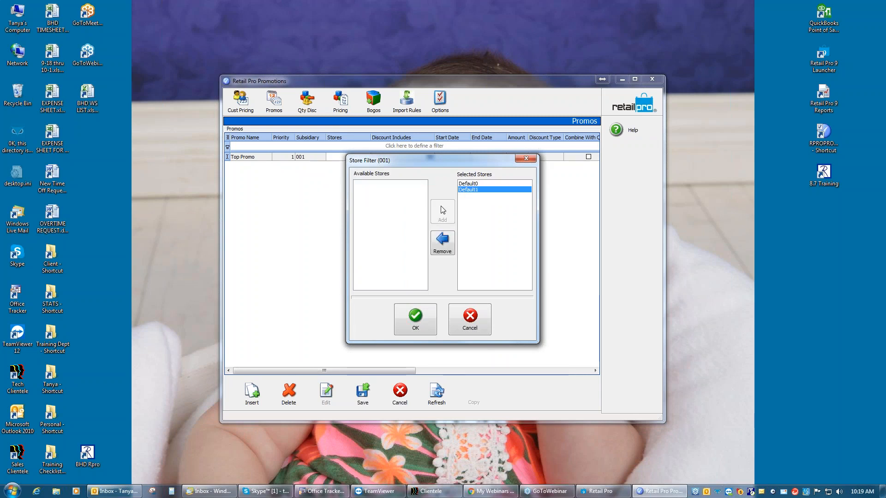
left_click(414, 322)
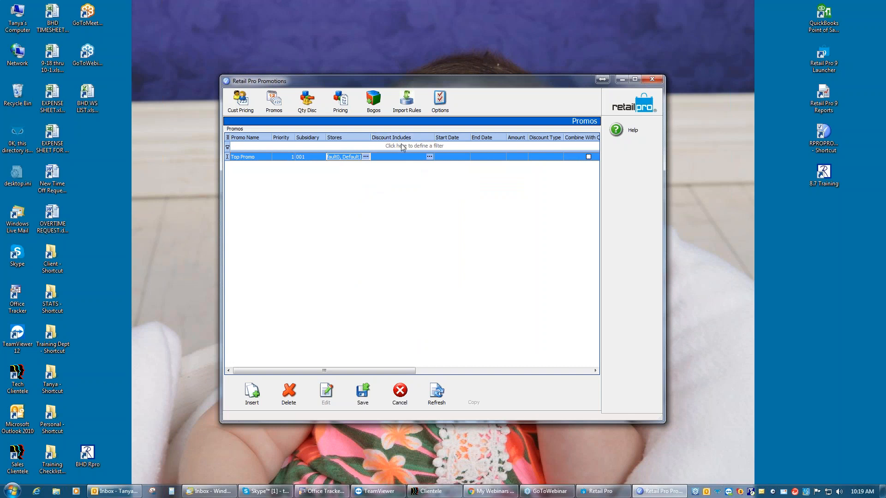
left_click_drag(434, 137, 419, 137)
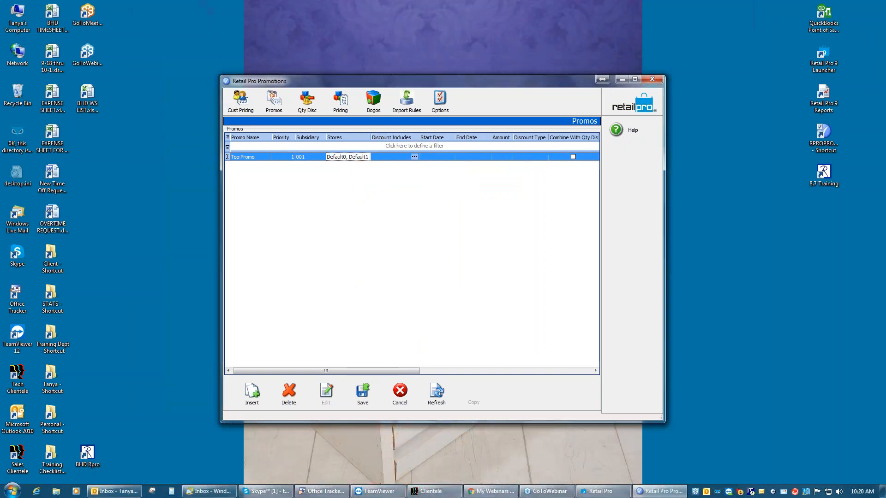
Add the item filter condition DCSCode Contains appwomtop to Top Promo.
left_click(414, 157)
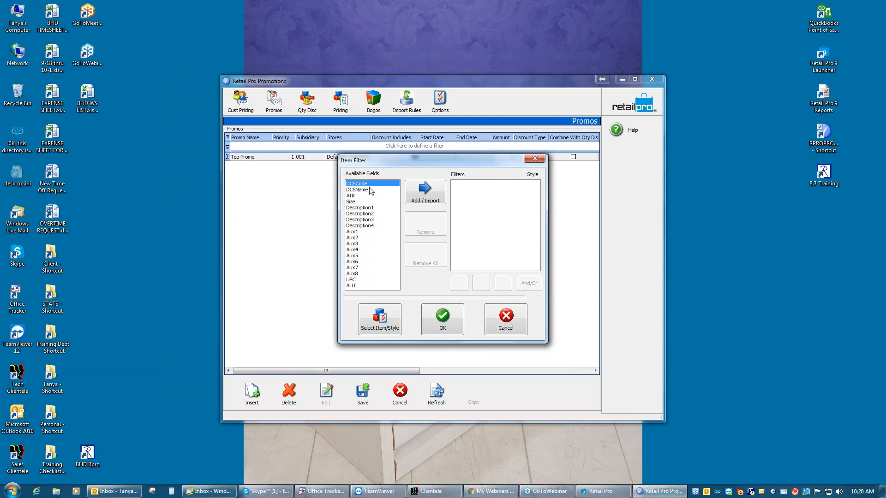
left_click(414, 193)
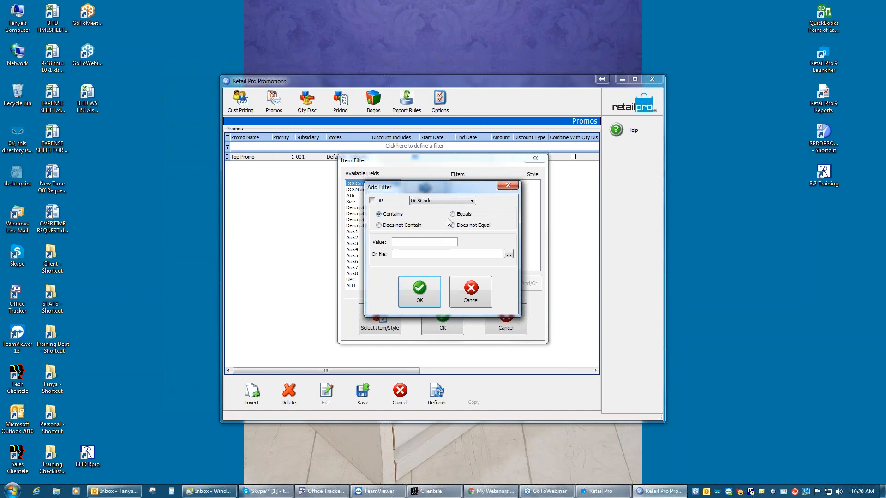
left_click(398, 242)
type("appwomtop")
left_click(425, 292)
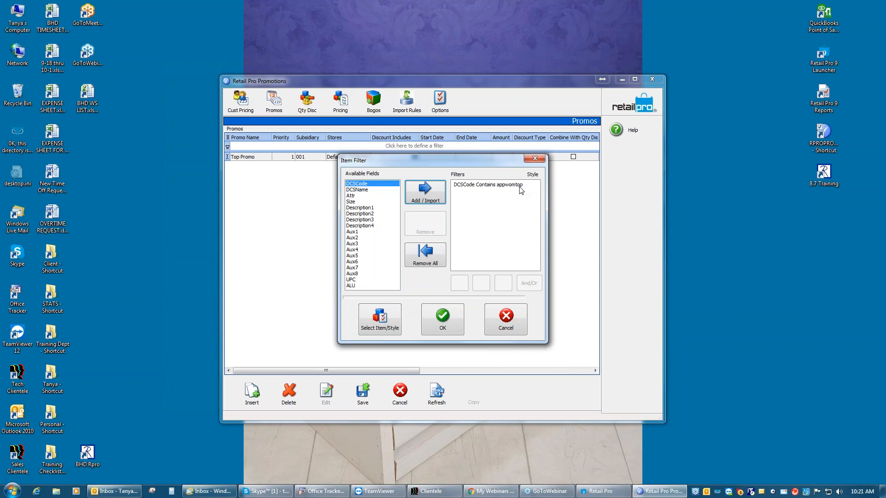
Start a Description2 filter condition, then cancel it without adding.
left_click(367, 214)
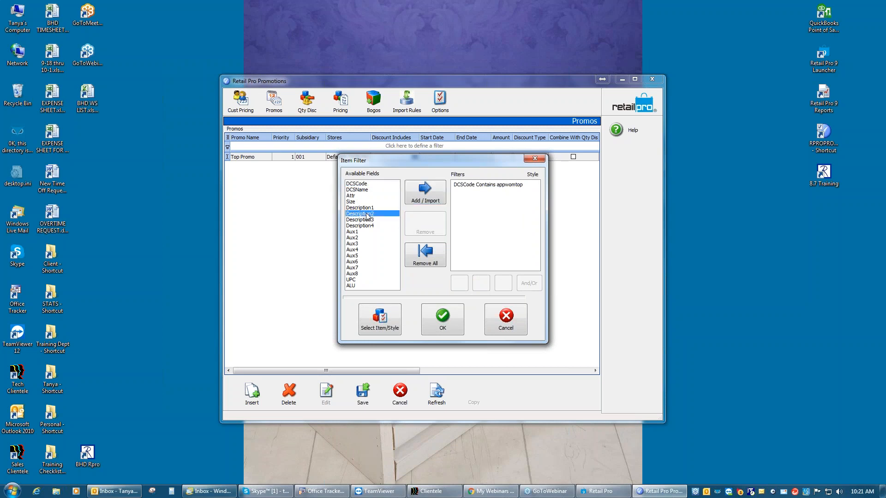
left_click(426, 194)
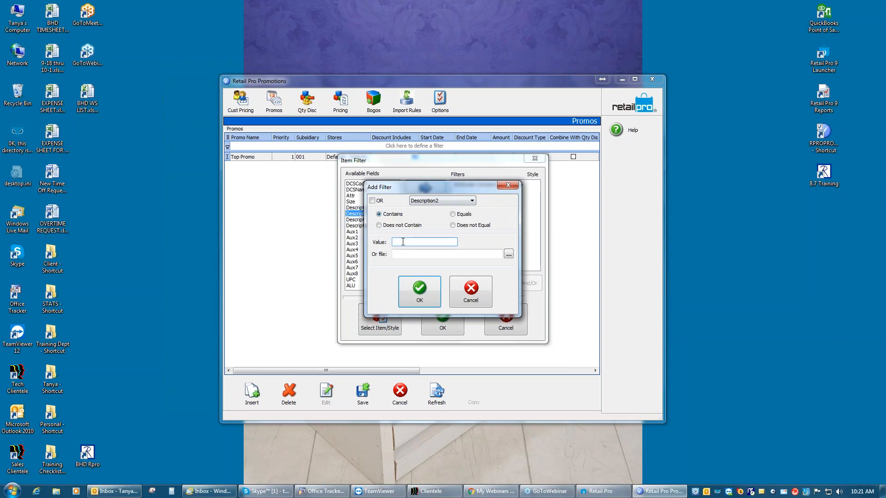
left_click(470, 291)
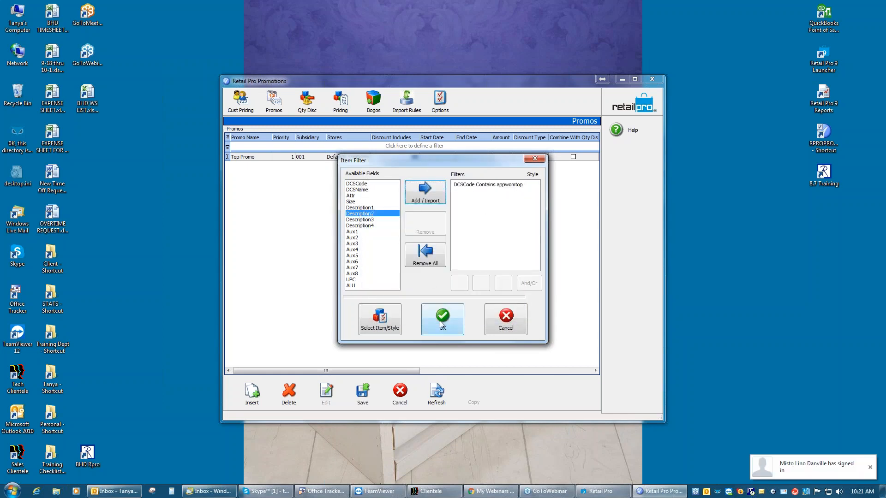
Add the BLUE XS shirt, item 000009, as an ALU filter condition.
left_click(376, 322)
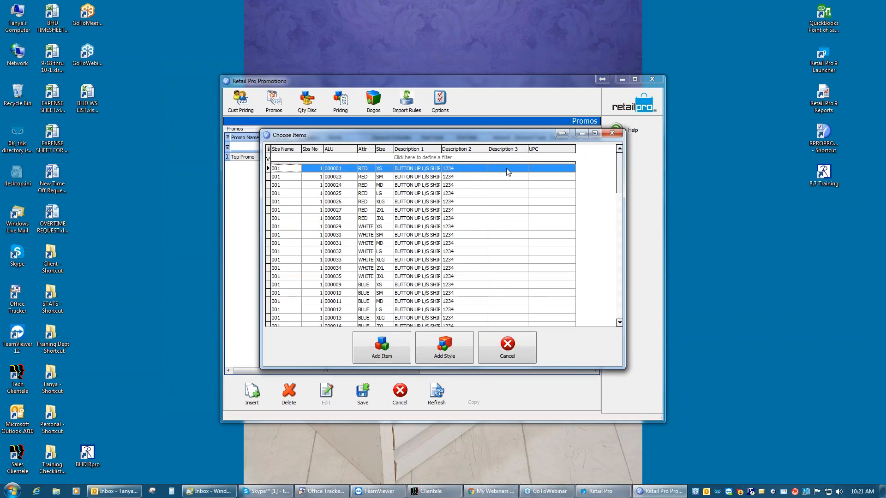
left_click_drag(441, 148, 482, 146)
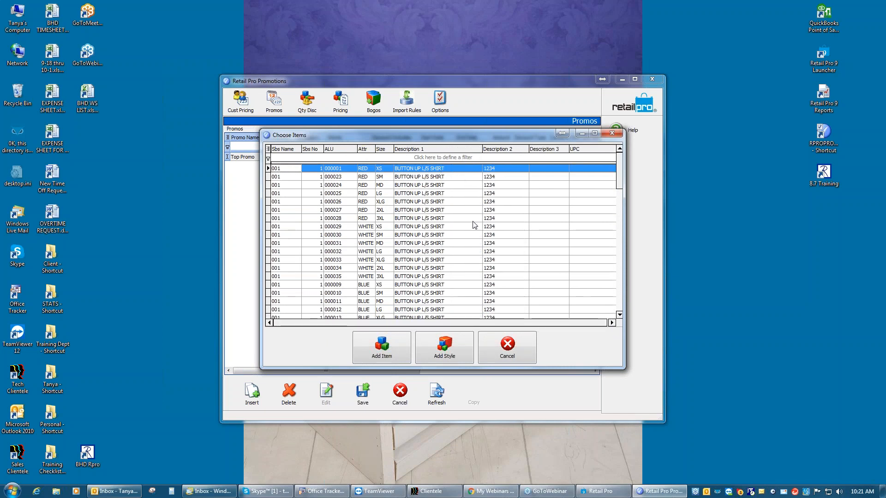
left_click(441, 284)
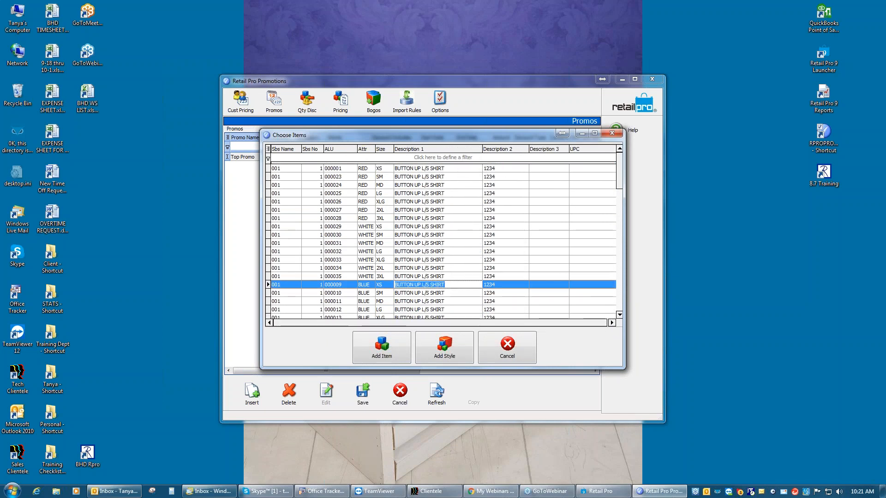
left_click(393, 344)
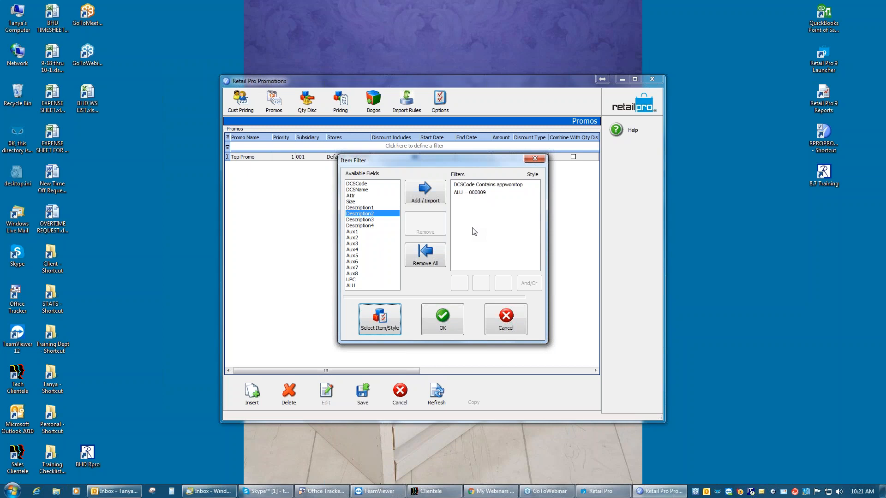
Remove only the ALU = 000009 condition and apply the item filter.
left_click(473, 193)
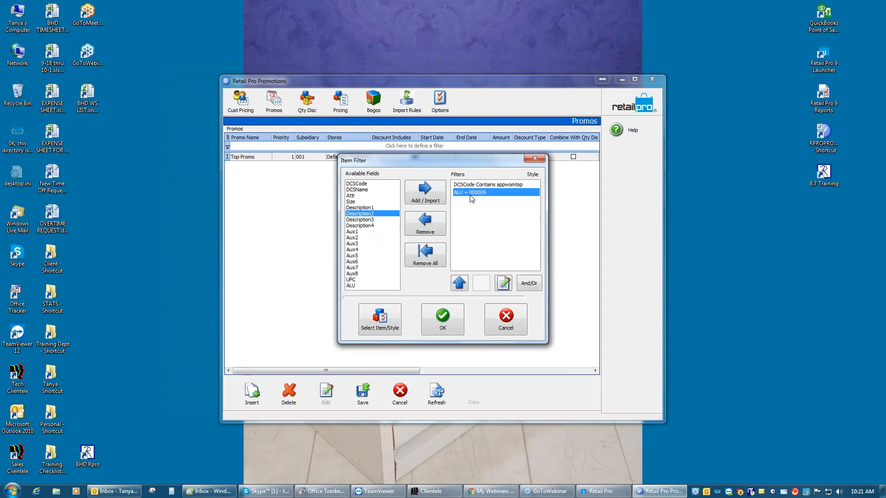
left_click(427, 255)
left_click(462, 265)
left_click(438, 226)
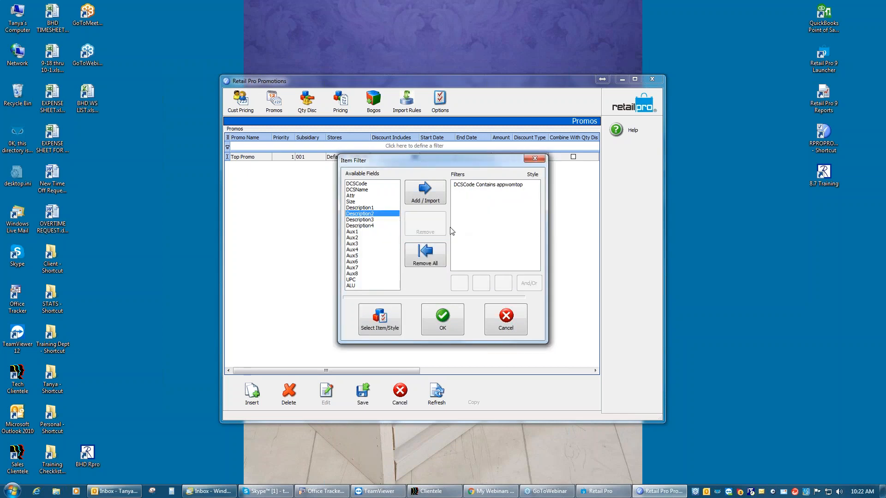
left_click(443, 321)
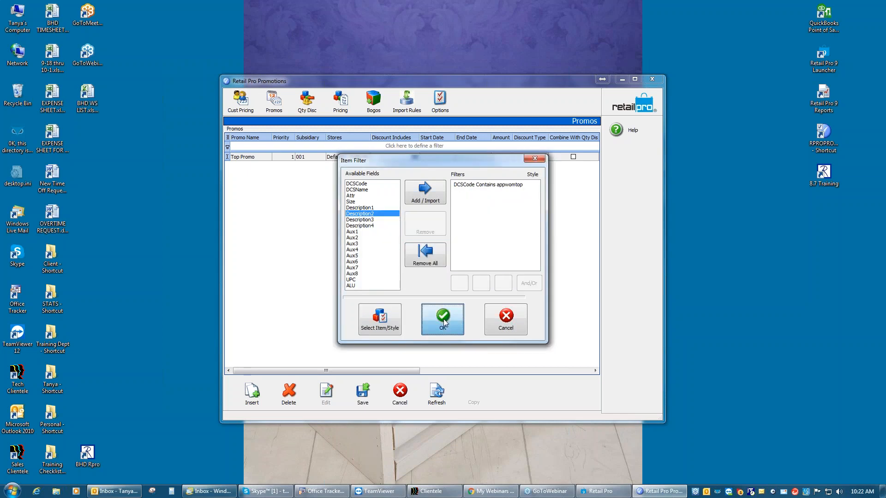
Set Top Promo's start date to 10/6/2017 and end date to 10/27/2017.
left_click(439, 157)
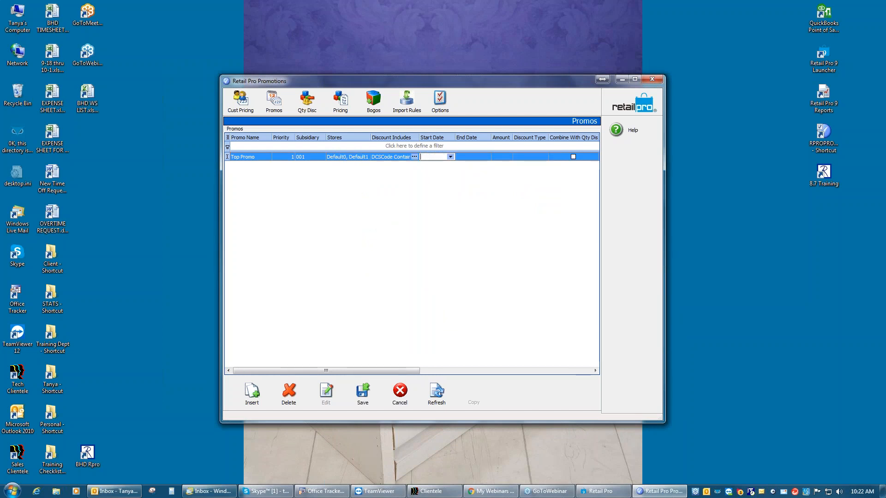
left_click(450, 157)
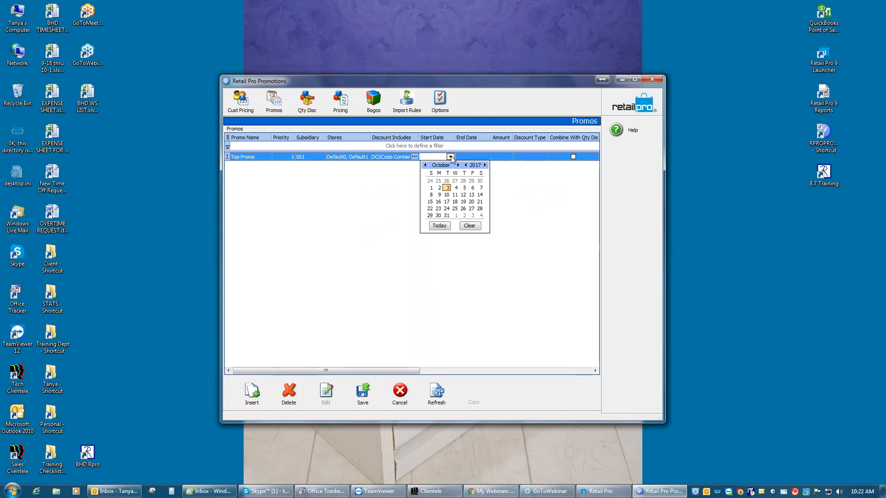
left_click(473, 189)
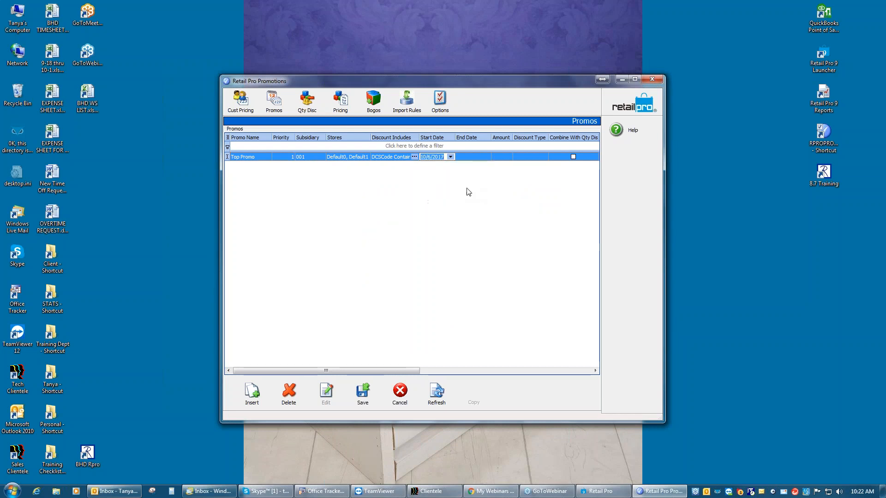
left_click(479, 157)
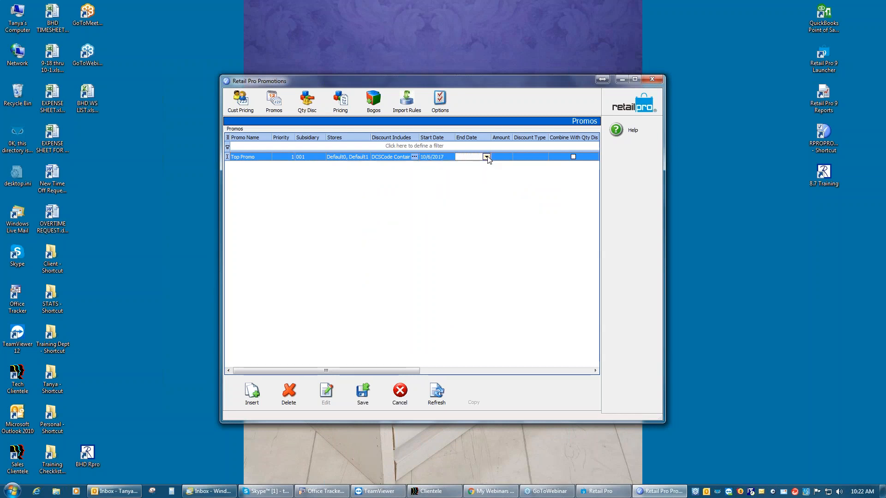
left_click(487, 157)
left_click(508, 208)
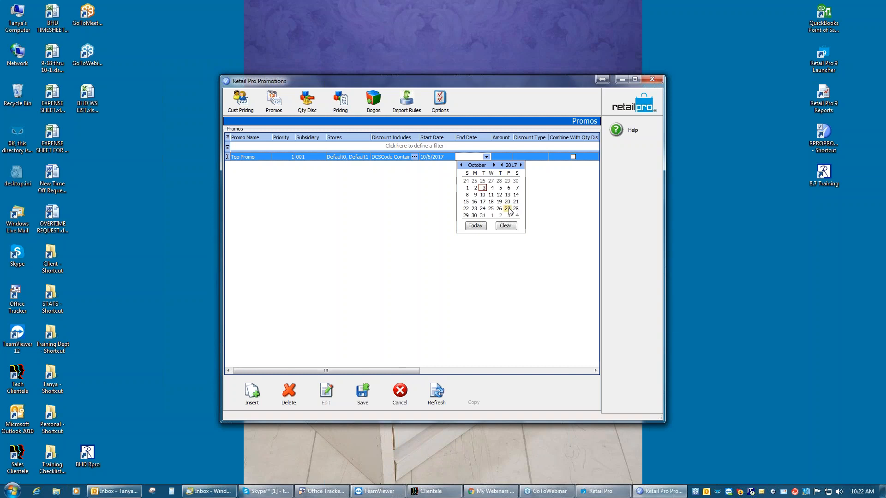
Move to Top Promo's Discount Type and show the available discount types.
left_click(502, 157)
left_click(531, 157)
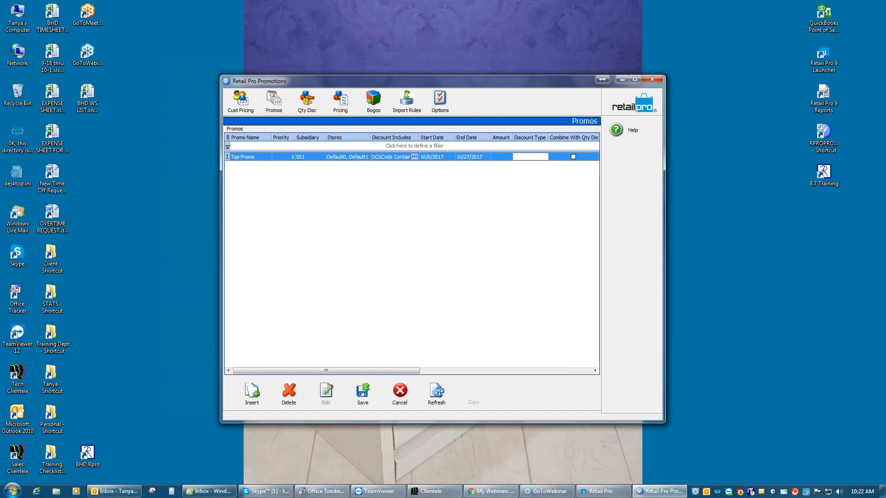
left_click(543, 157)
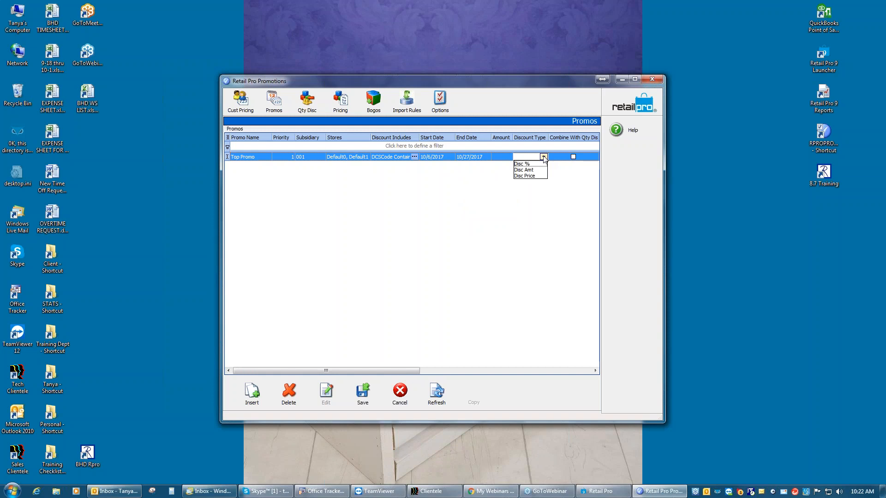
Give Top Promo discount type Disc % with amount 25, and maximize the Promotions window.
left_click(522, 164)
left_click(498, 157)
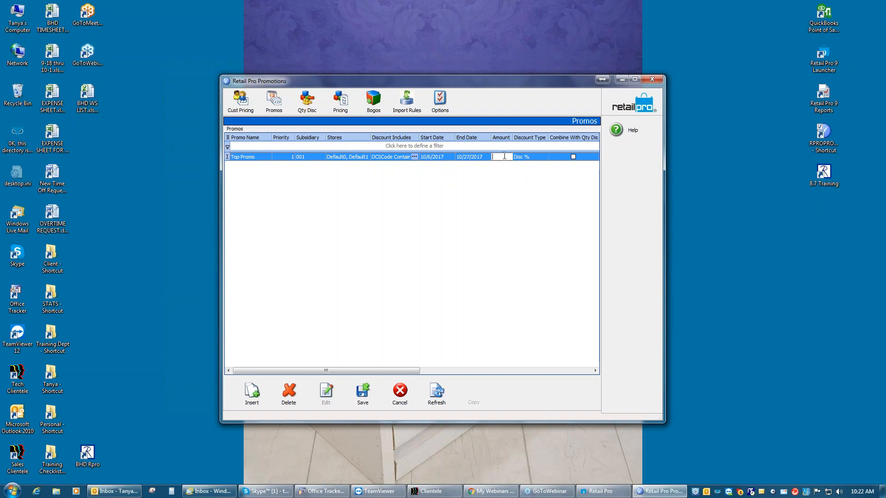
type("25")
left_click(635, 79)
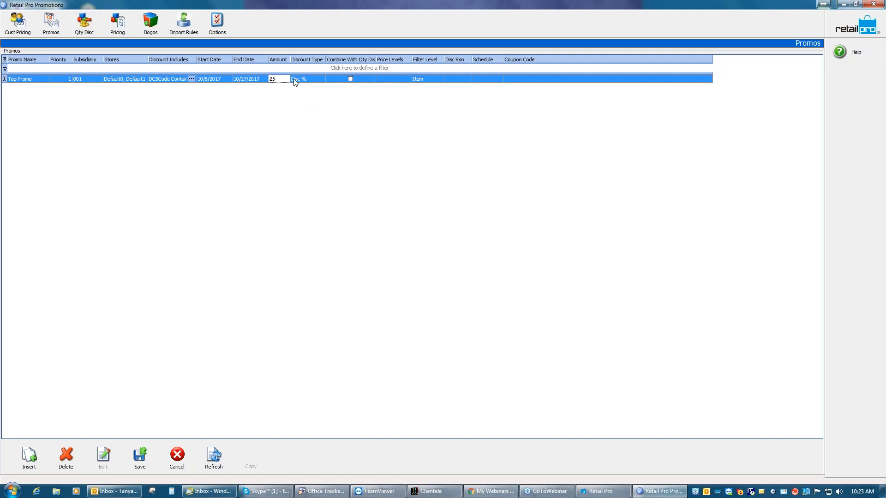
Widen the Combine With Qty Disc column and select all price levels (1–7) for Top Promo.
left_click_drag(376, 60, 389, 59)
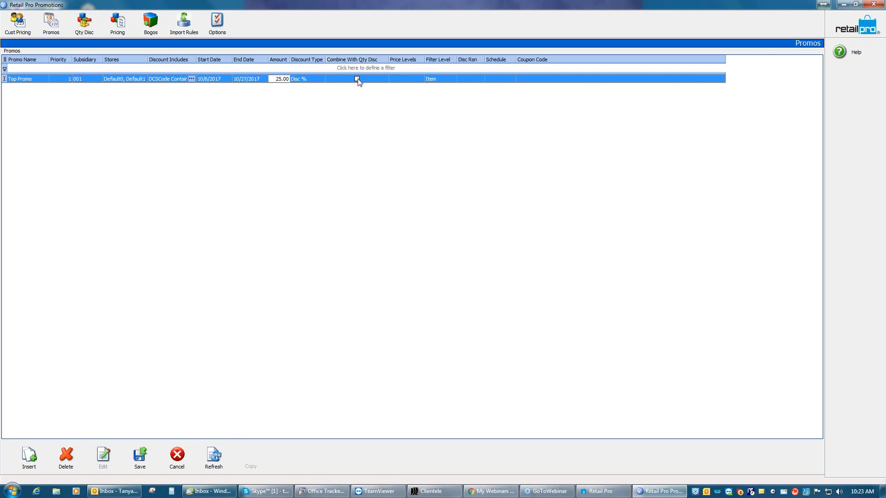
left_click(404, 80)
left_click(419, 79)
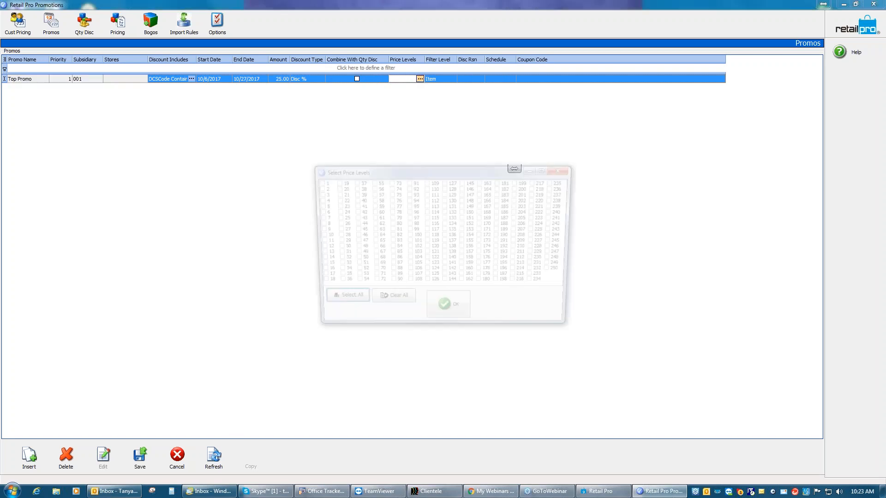
left_click(341, 303)
left_click(446, 314)
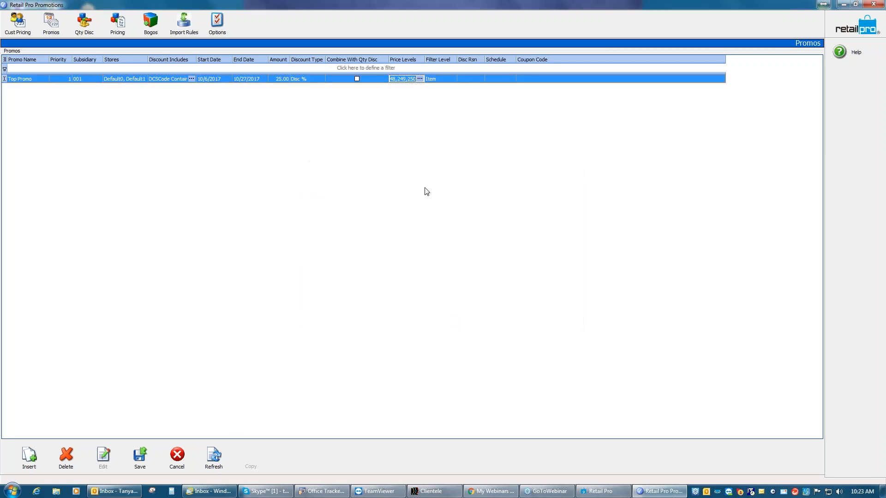
Keep filter level Item, set discount reason SALE, and open Top Promo's schedule settings.
left_click(447, 79)
left_click(452, 79)
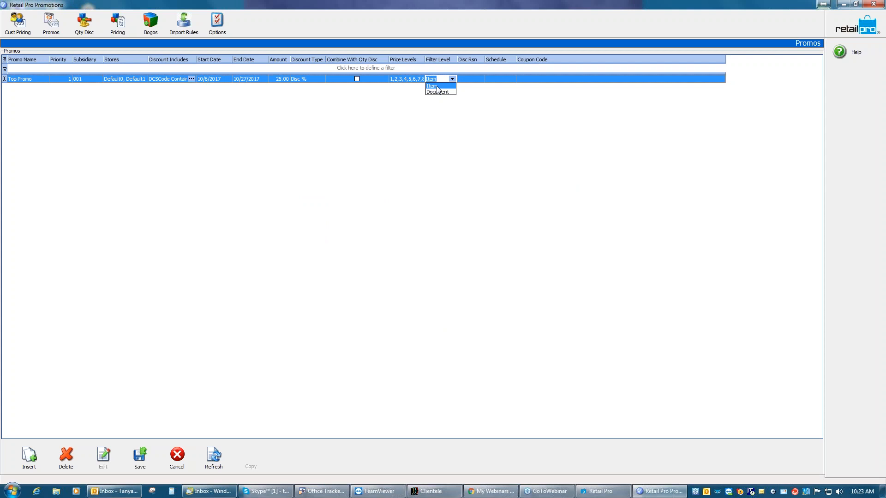
left_click(438, 87)
left_click(476, 79)
left_click(481, 79)
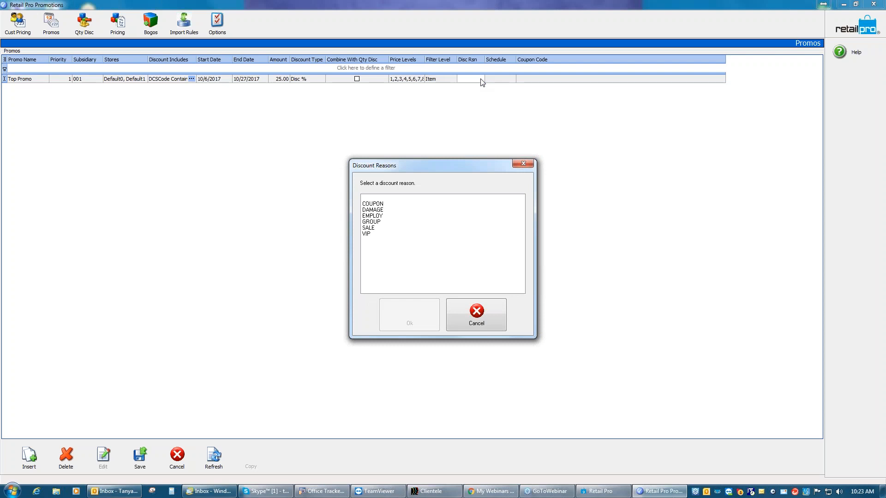
left_click(376, 229)
left_click(408, 314)
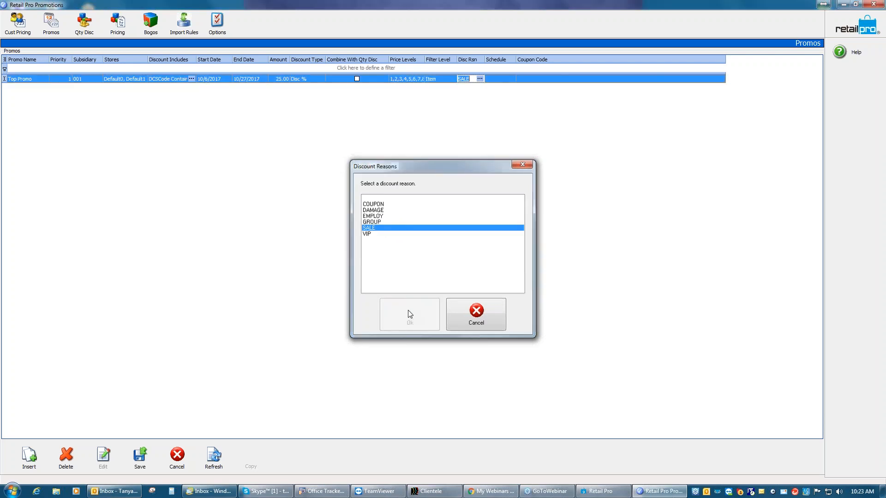
left_click(508, 80)
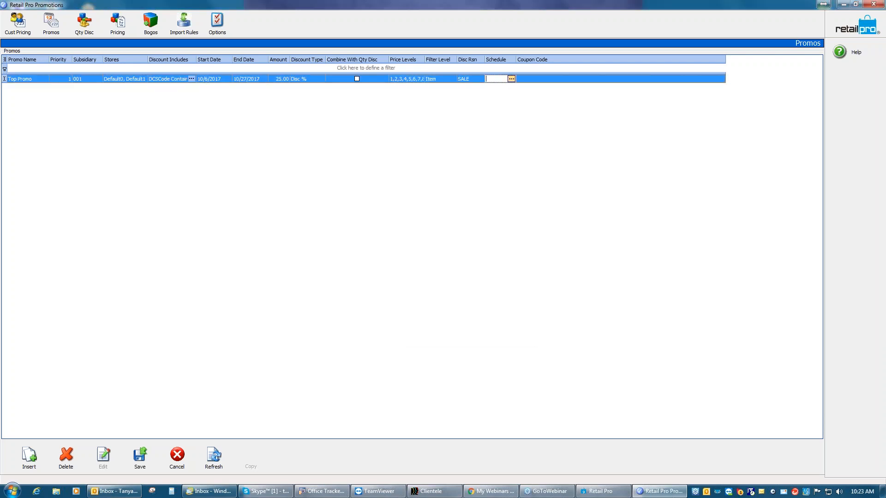
left_click(512, 79)
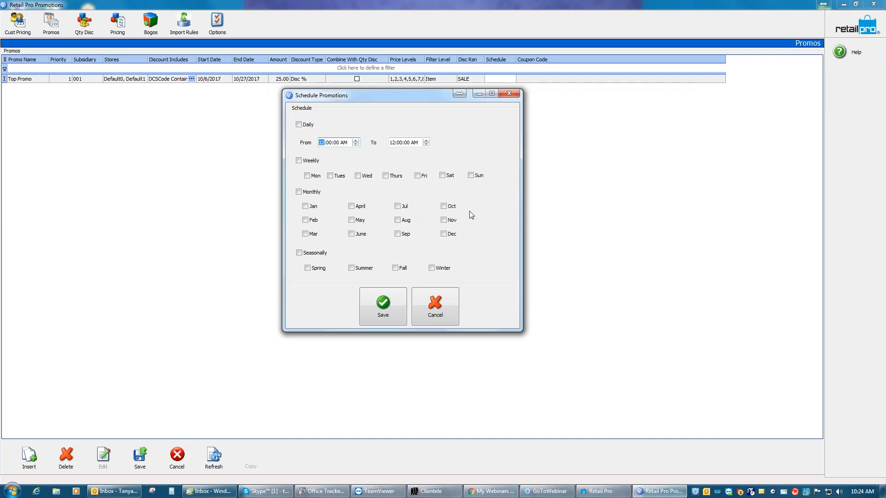
Switch Top Promo's schedule from Weekly to Daily, save it, and select the Coupon Code cell.
left_click(299, 161)
left_click(299, 125)
left_click(299, 161)
left_click(386, 305)
left_click(534, 81)
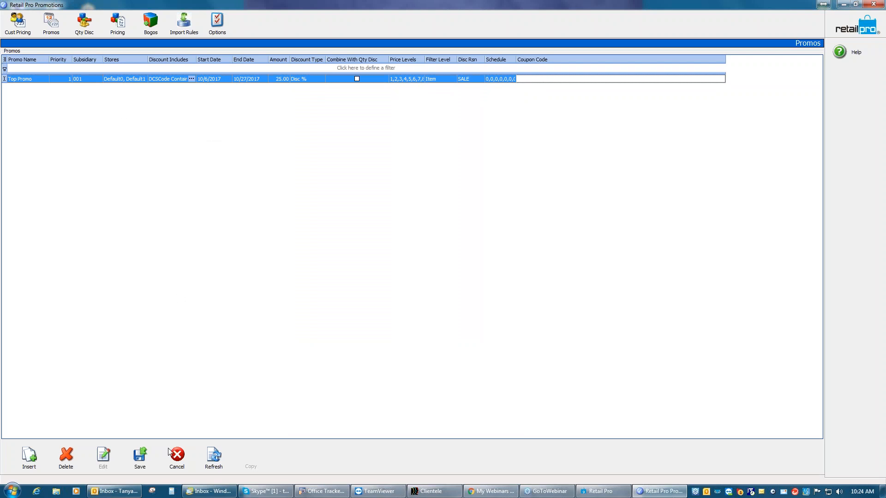
Save the Top Promo record and close the Promotions window, dismissing the empty list name error.
left_click(142, 459)
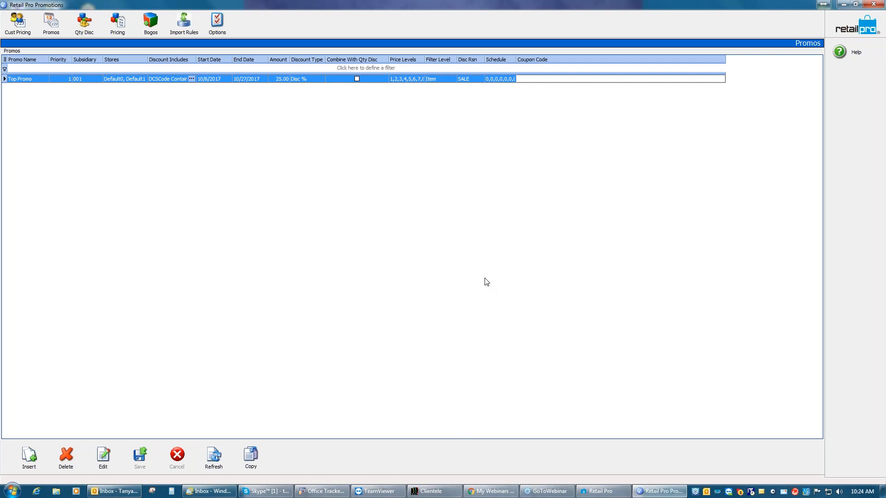
left_click(857, 124)
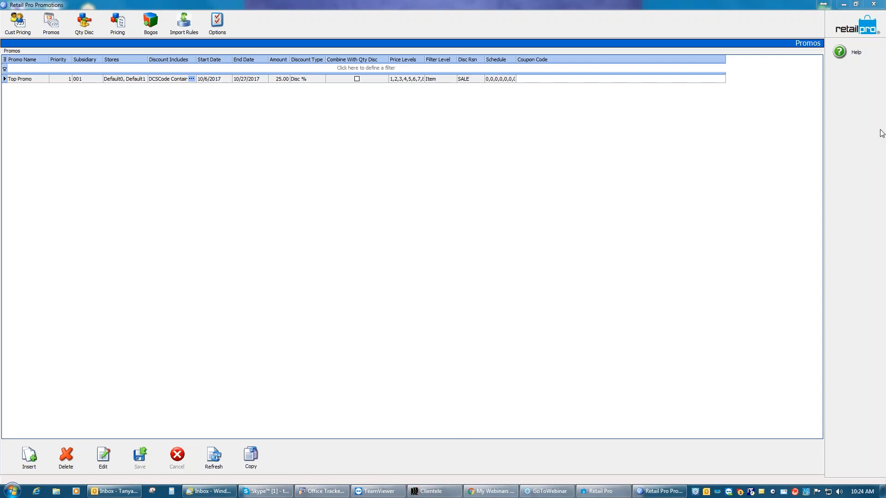
left_click(879, 9)
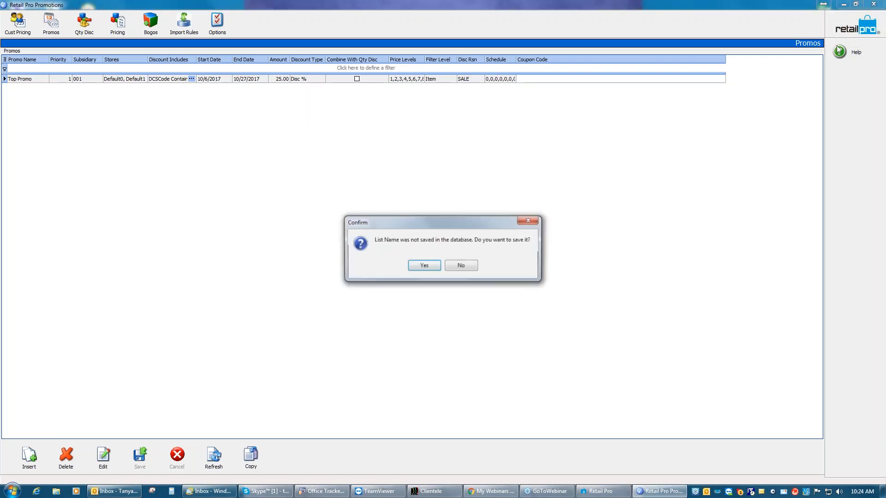
left_click(423, 269)
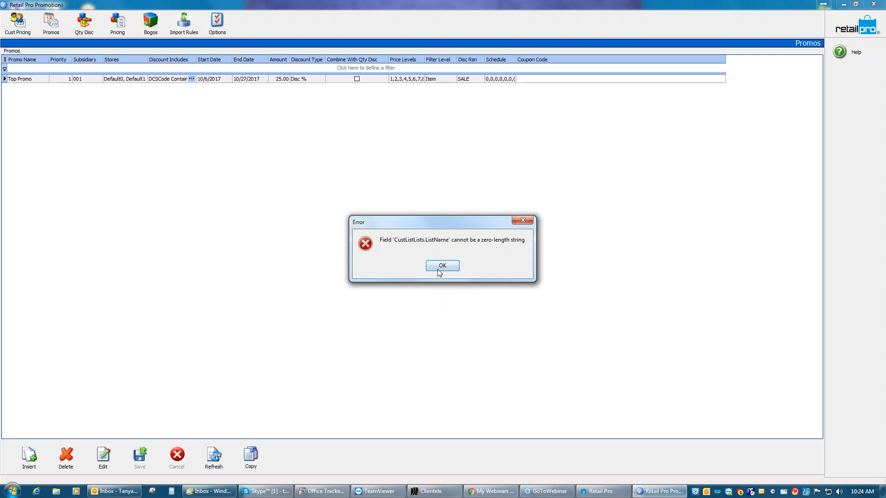
left_click(441, 268)
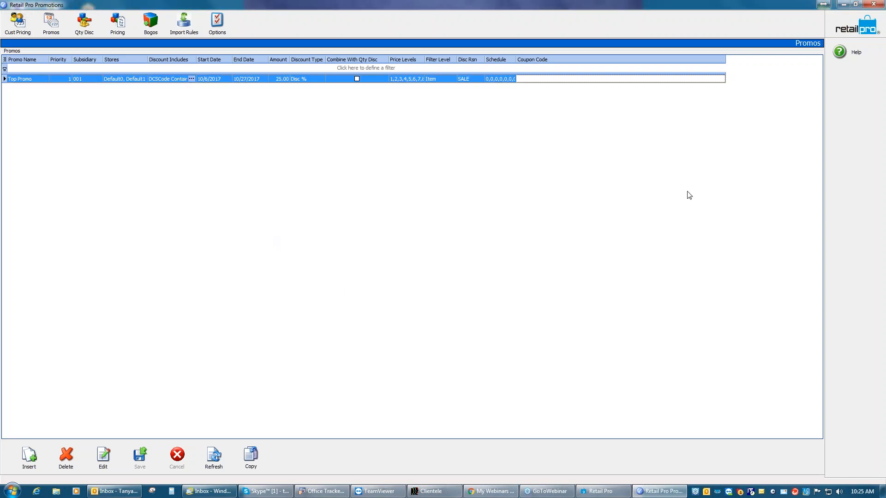
Close the Retail Pro Promotions program and exit the main Retail Pro program.
left_click(838, 37)
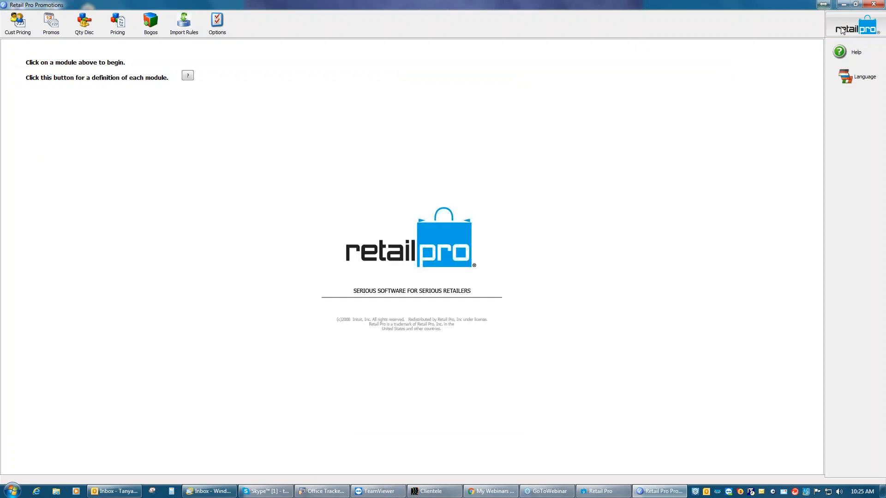
left_click(874, 6)
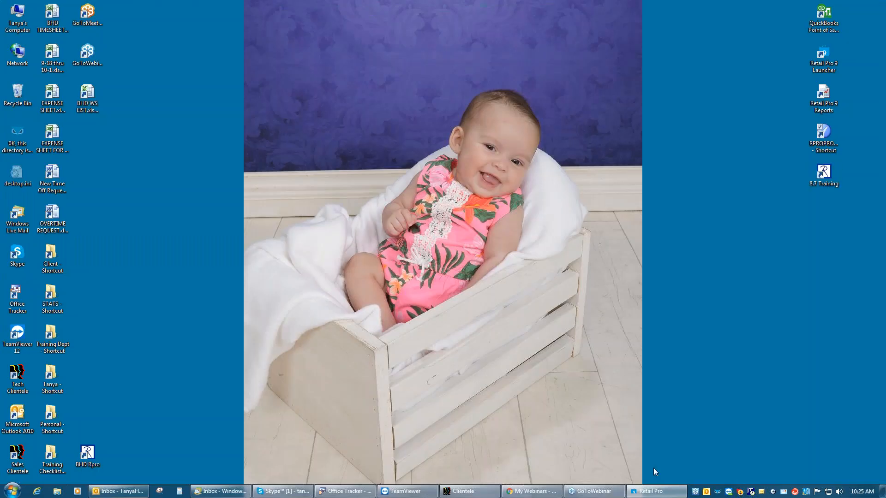
left_click(662, 491)
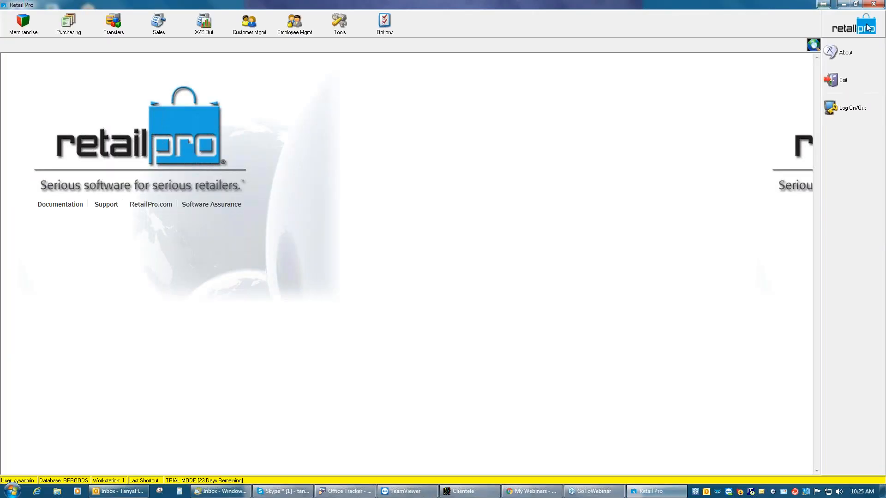
left_click(878, 6)
left_click(421, 273)
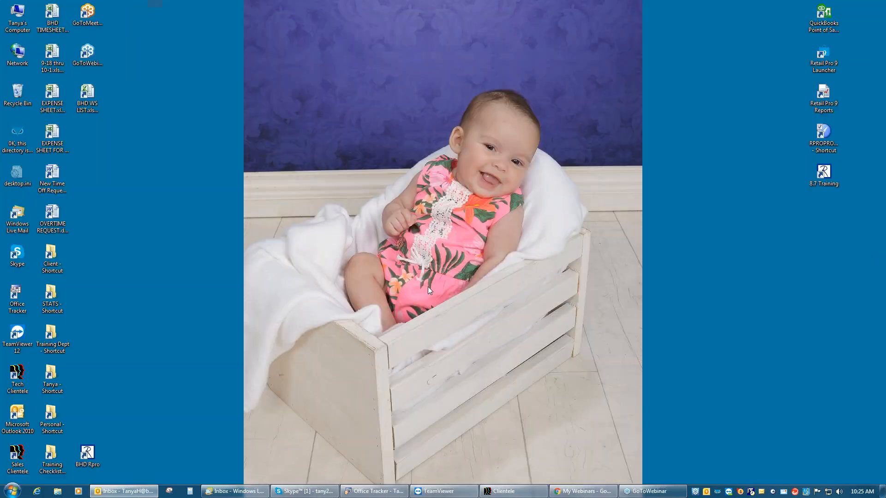
Relaunch Retail Pro 9 and log on with the administrator account.
double_click(820, 59)
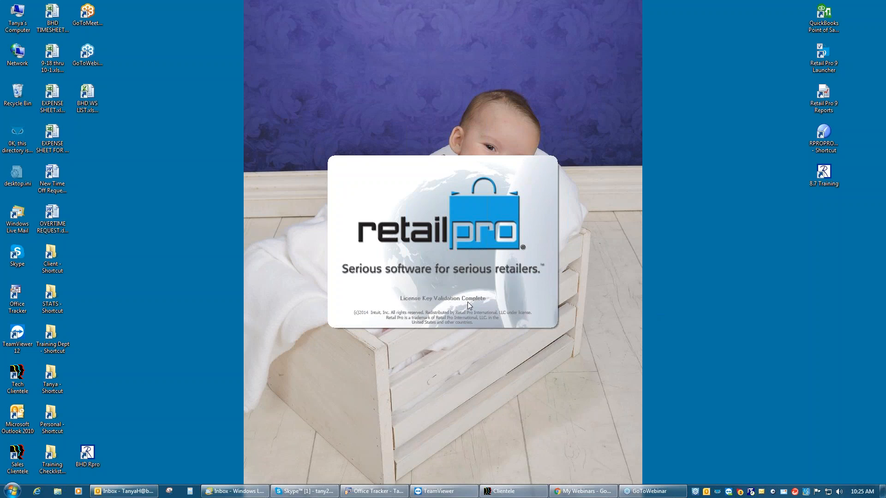
type("sysadmin")
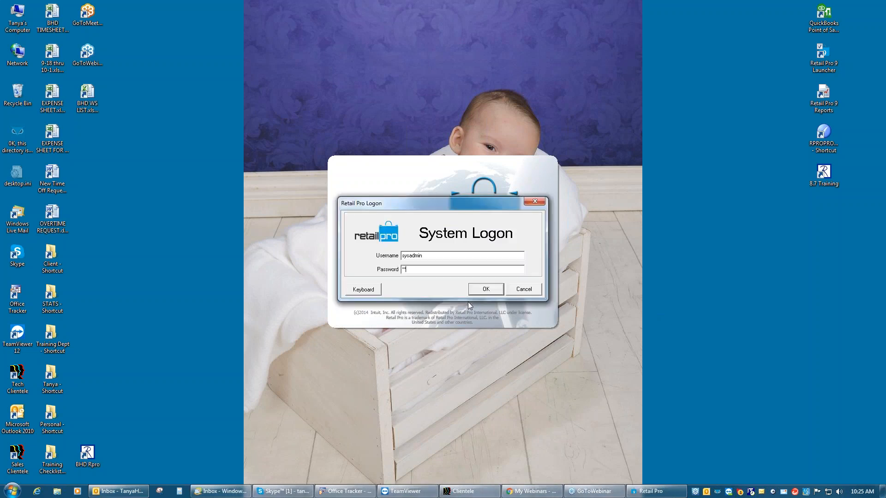
key("Return")
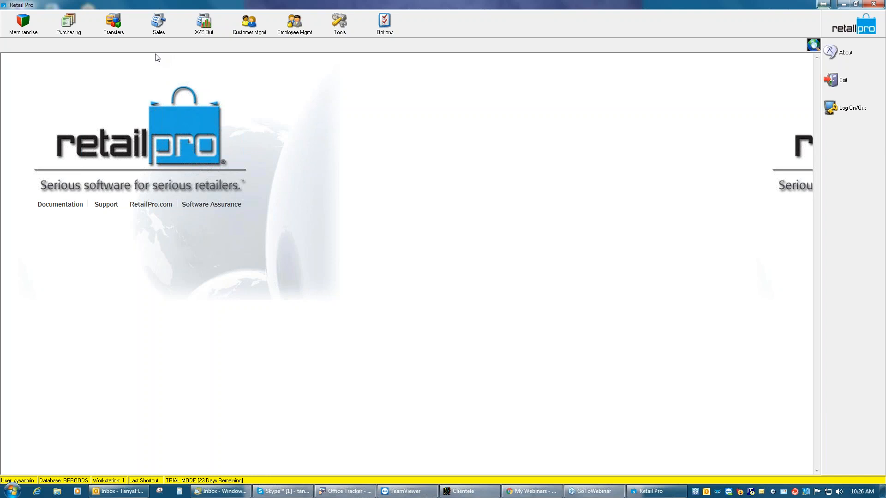
Start a new sales receipt and open its item list.
left_click(158, 25)
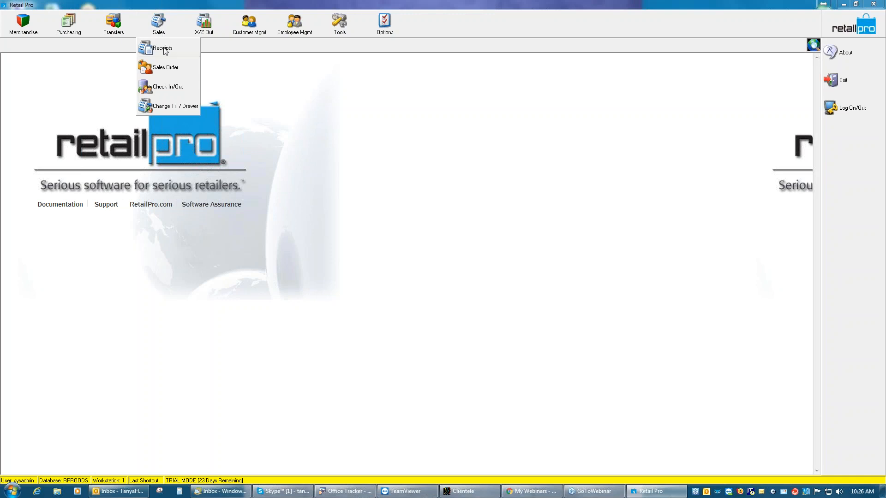
left_click(165, 48)
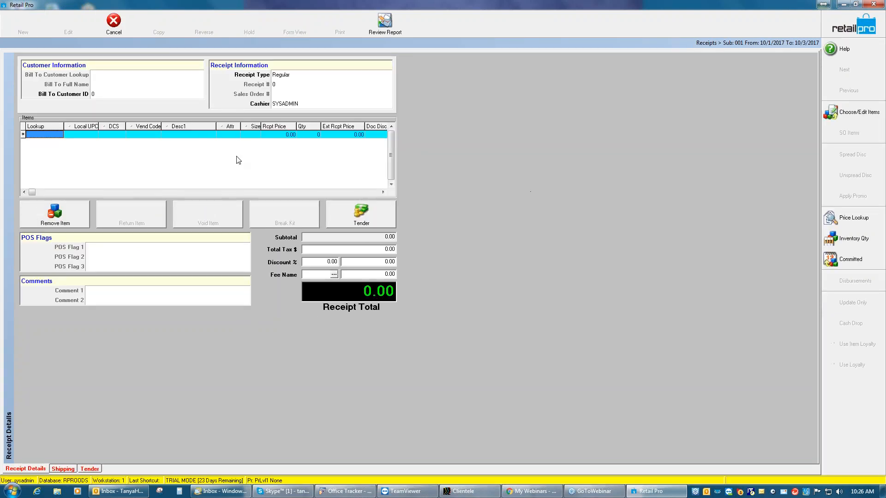
left_click(846, 113)
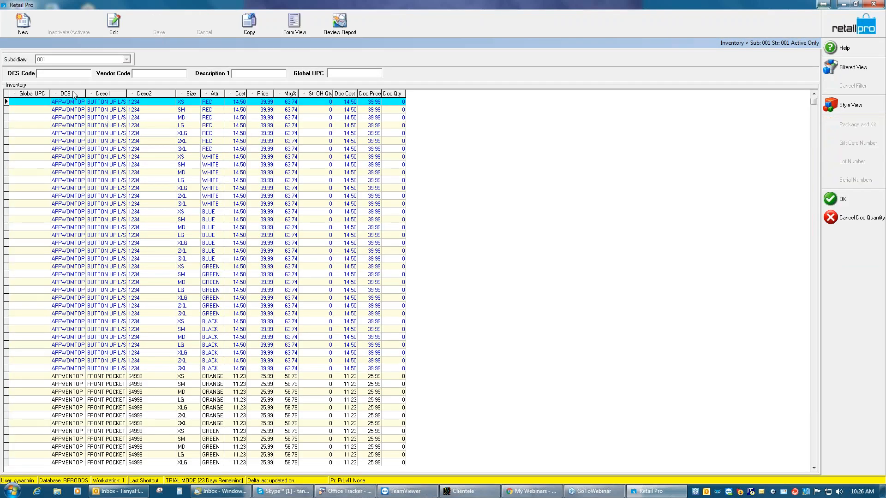
Add a narrow ALU column before Global UPC and put item 000023 on the receipt.
right_click(73, 95)
mouse_move(113, 137)
left_click(182, 142)
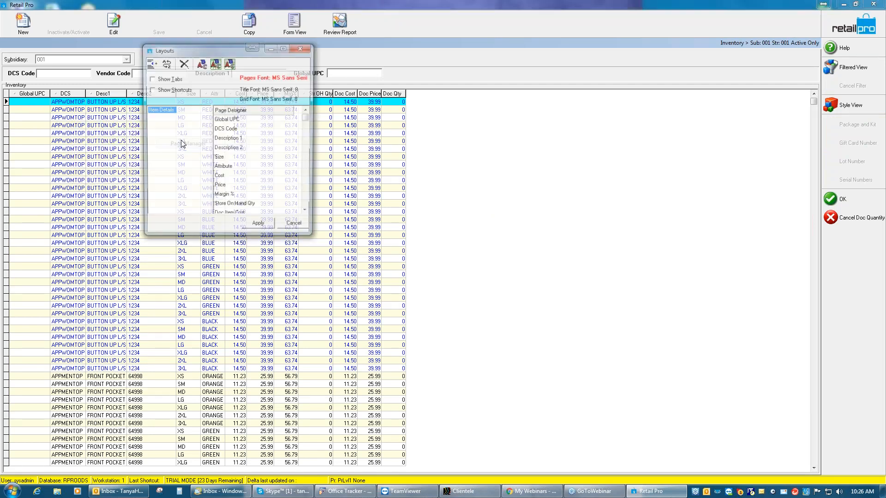
scroll(300, 194, "down", 3)
left_click(226, 160)
scroll(229, 139, "up", 3)
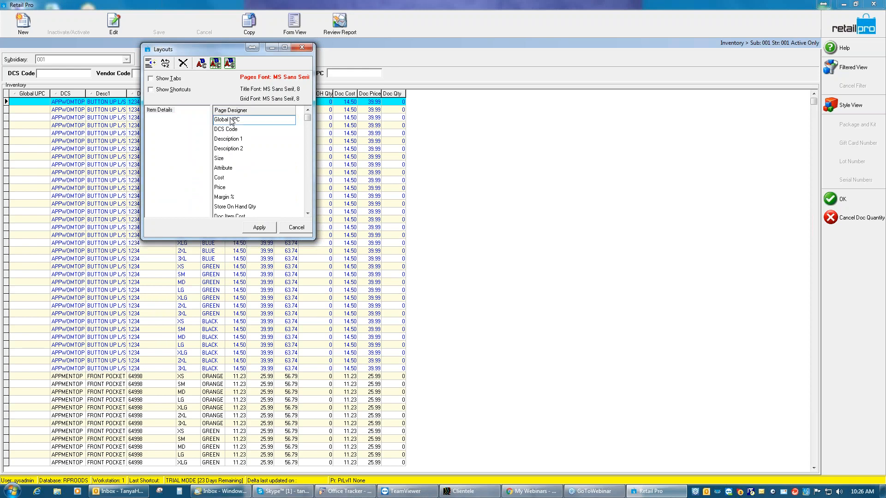
left_click_drag(231, 122, 231, 120)
left_click(259, 227)
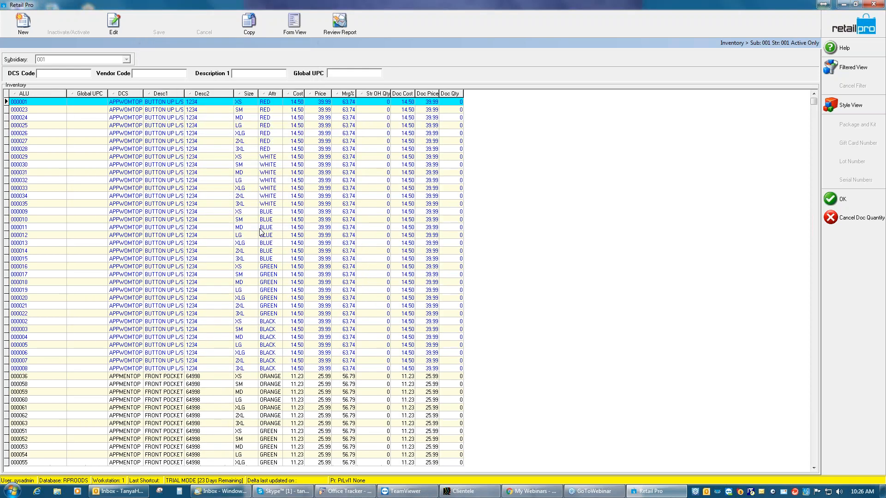
left_click_drag(67, 93, 41, 97)
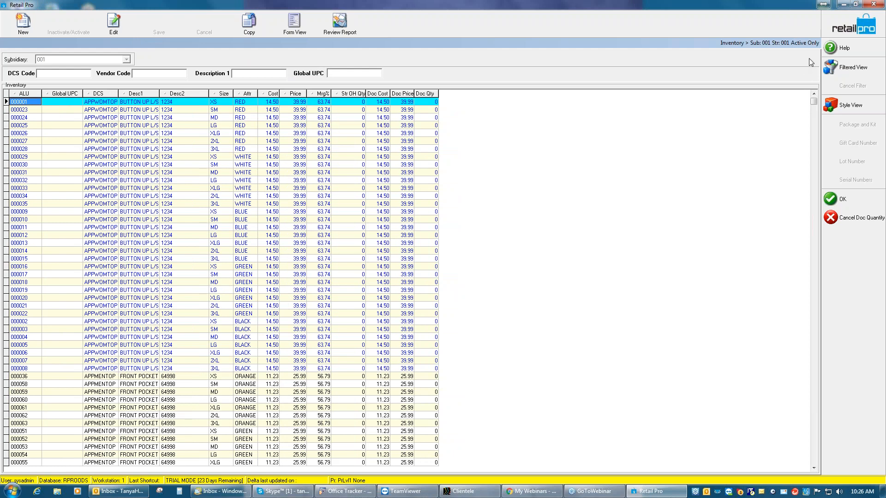
left_click(60, 110)
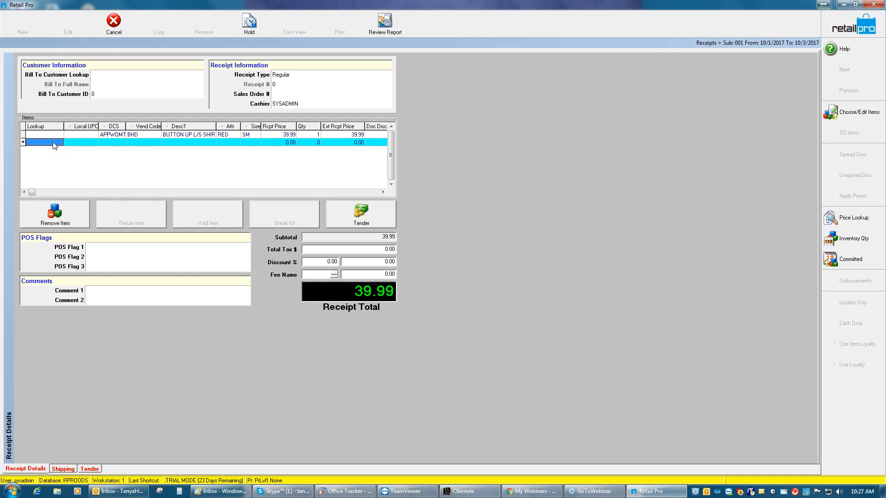
Check the shirt's discount columns, add item 000024 (red MD shirt) for a 79.98 total, then close the receipt.
left_click(350, 191)
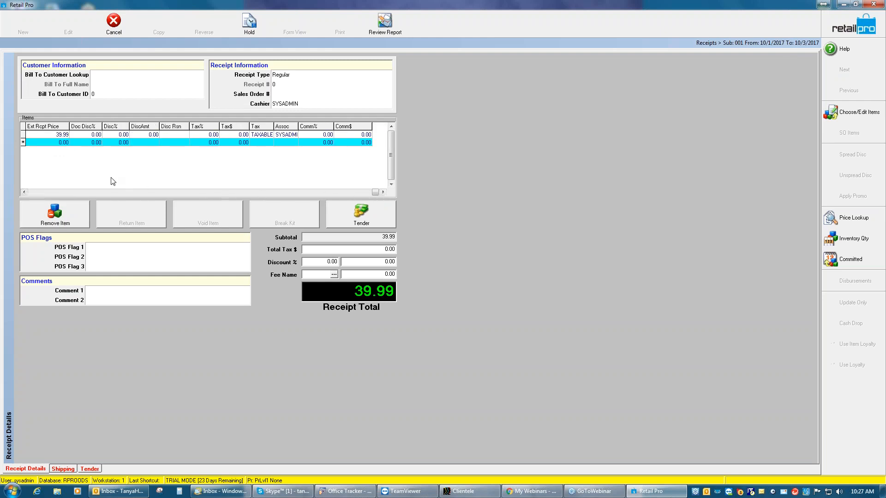
left_click(44, 192)
type("000024")
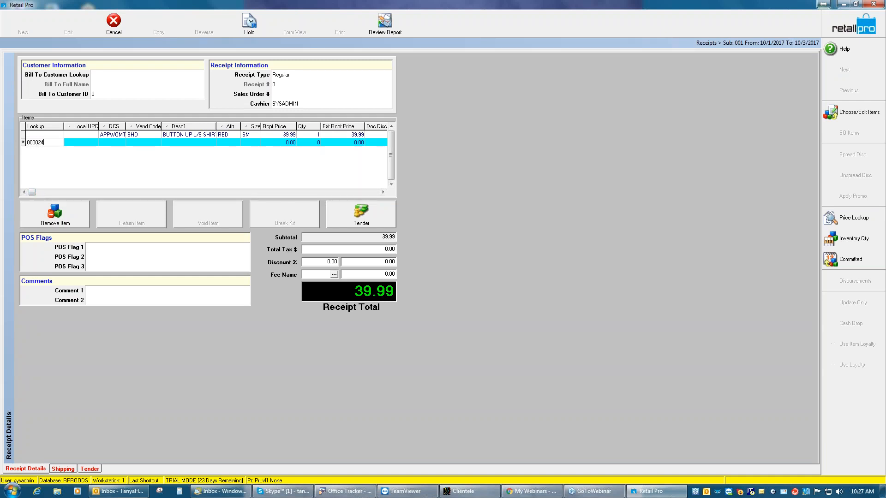
key("Return")
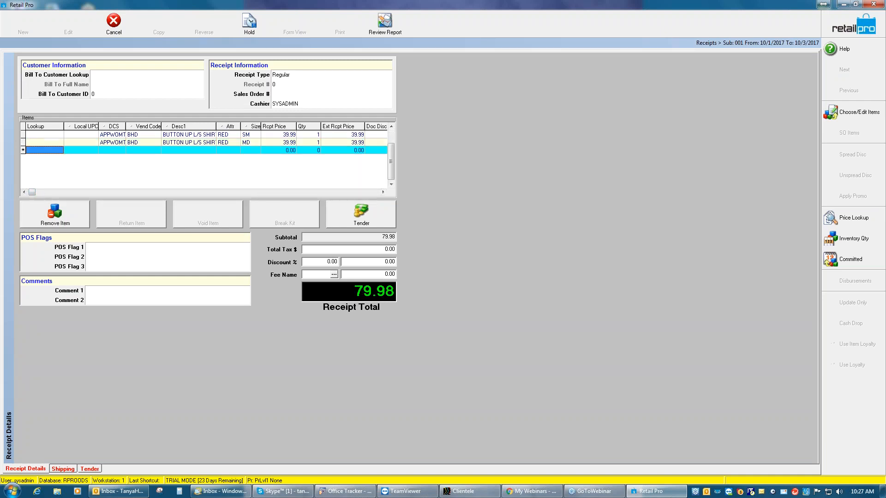
left_click(383, 192)
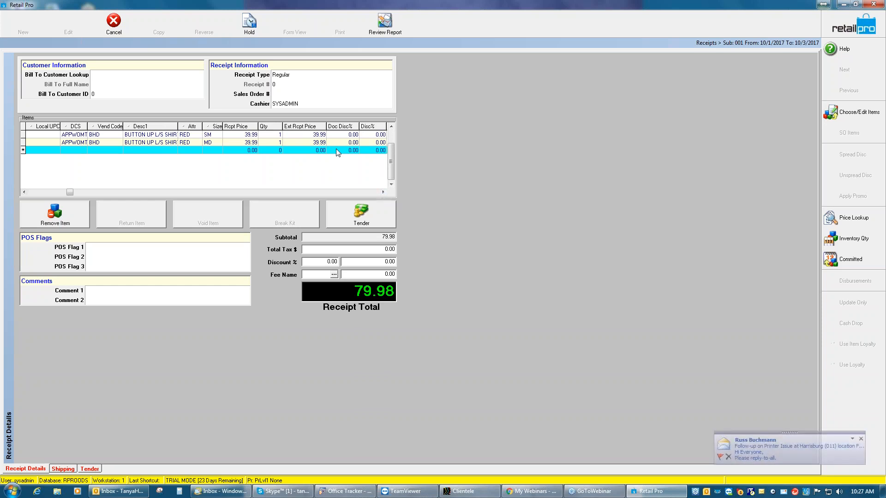
left_click(845, 5)
Discard the test receipt, then launch Retail Pro Promotions and log on as the administrator.
left_click(428, 256)
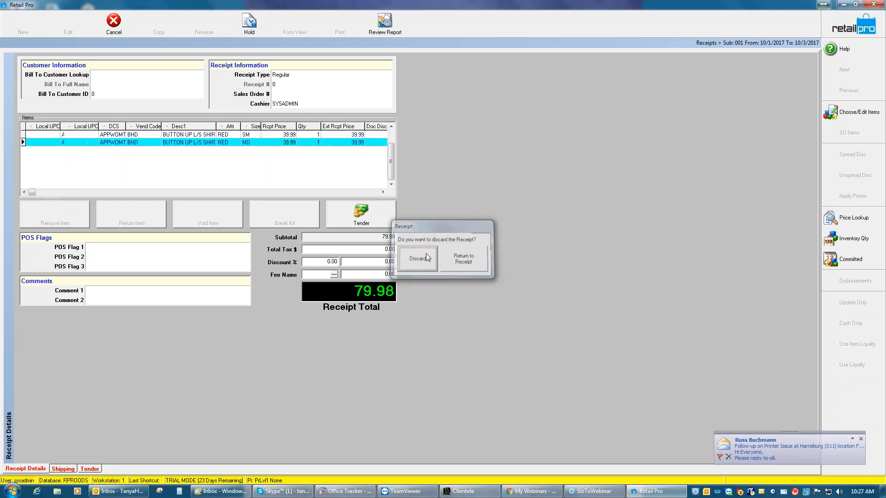
left_click(854, 3)
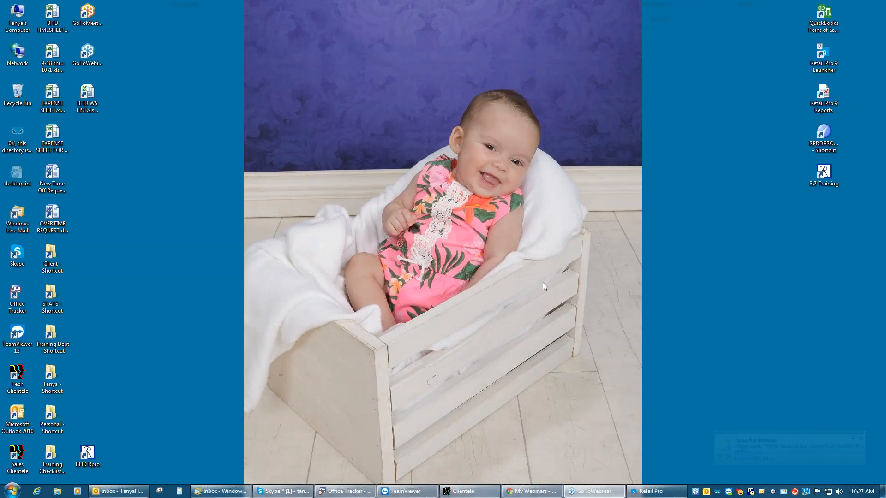
left_click(832, 138)
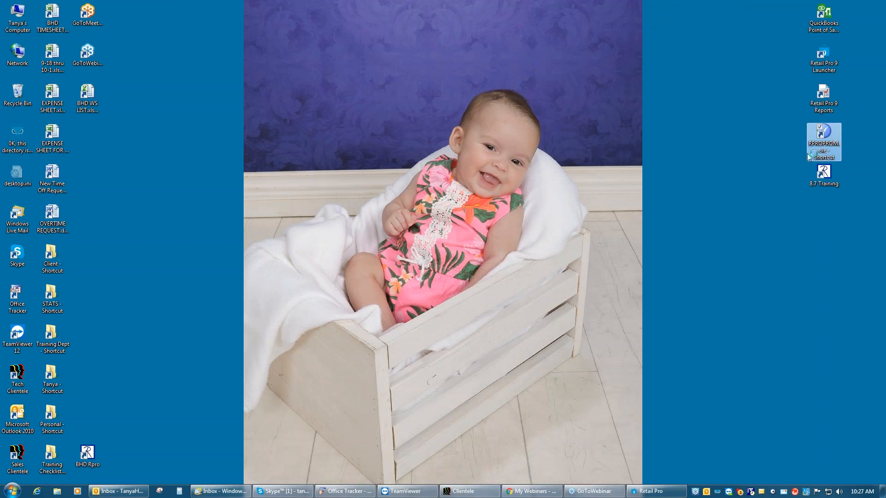
type("sysadmin")
key("Tab")
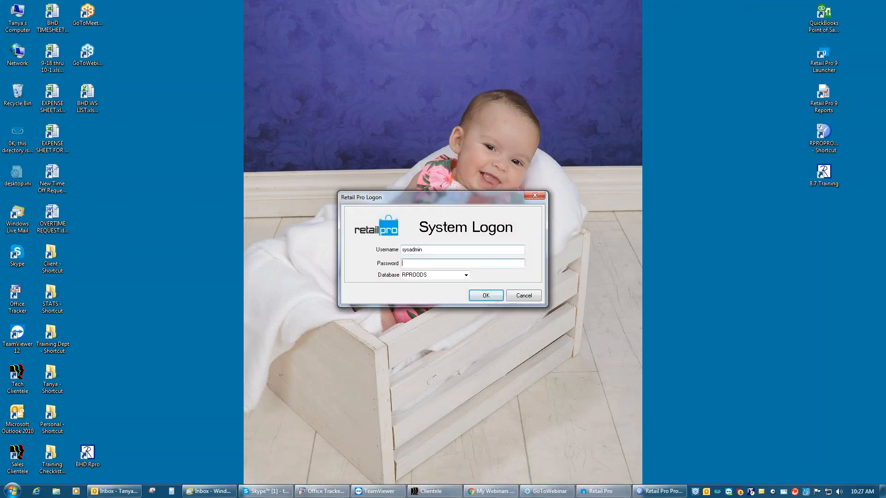
key("Return")
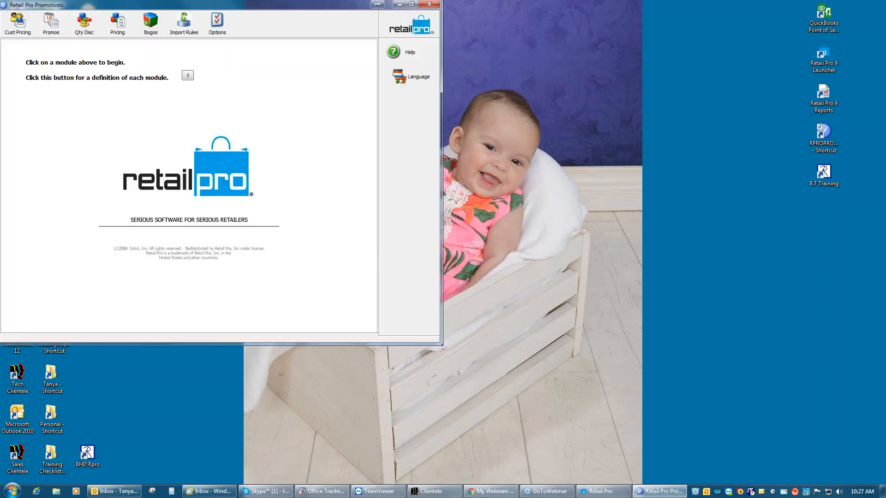
Open Top Promo's Discount Includes item filter, showing DCSCode Contains appwomtop.
left_click(51, 21)
left_click(122, 80)
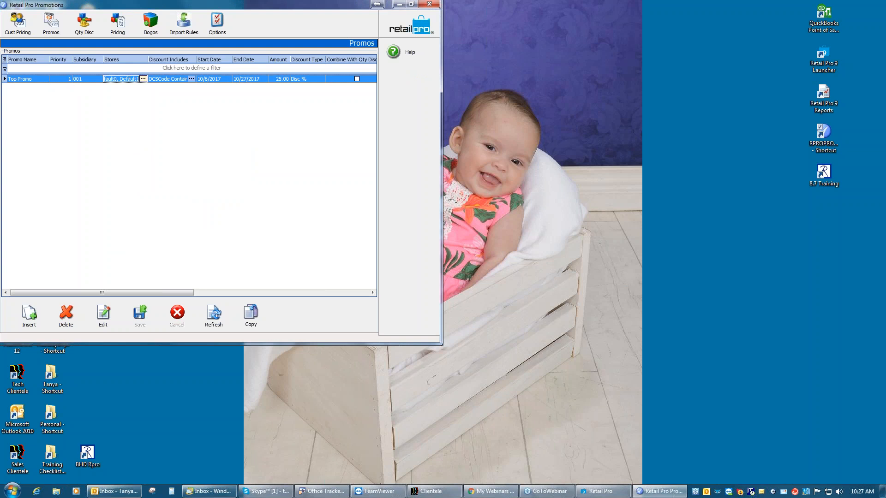
left_click(191, 79)
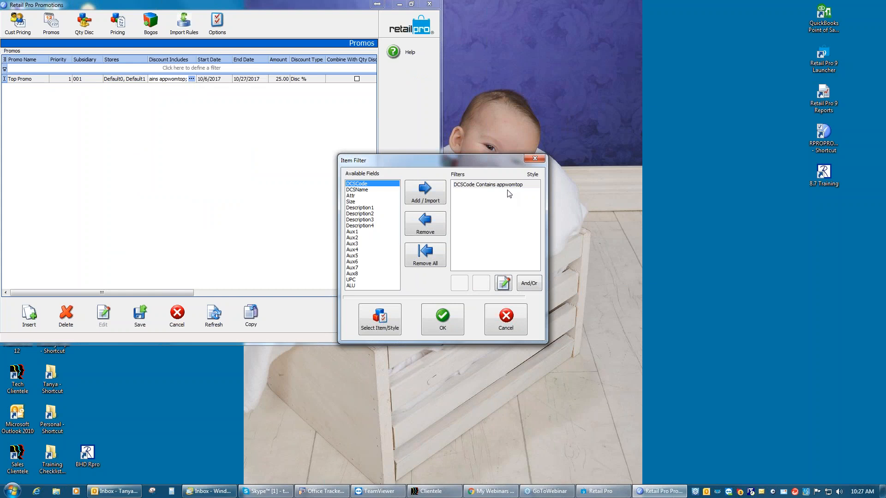
Check the full DCS codes in Retail Pro's Merchandise > Inventory list.
left_click(604, 491)
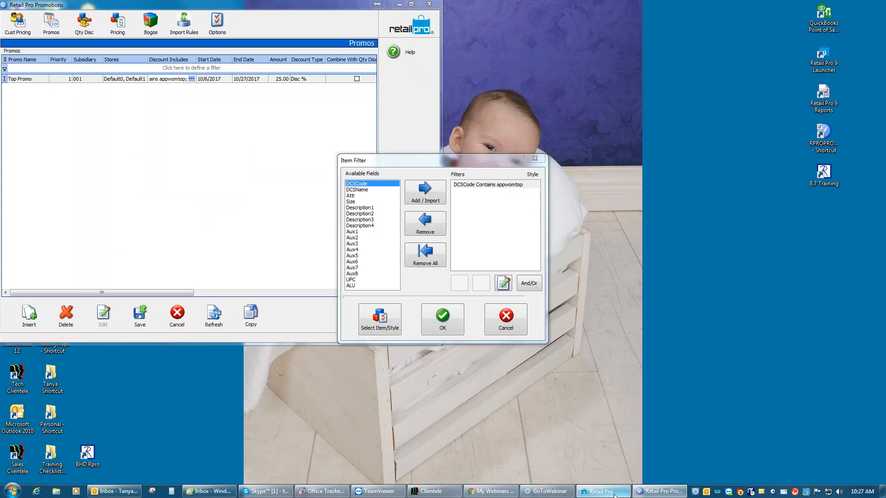
left_click(23, 22)
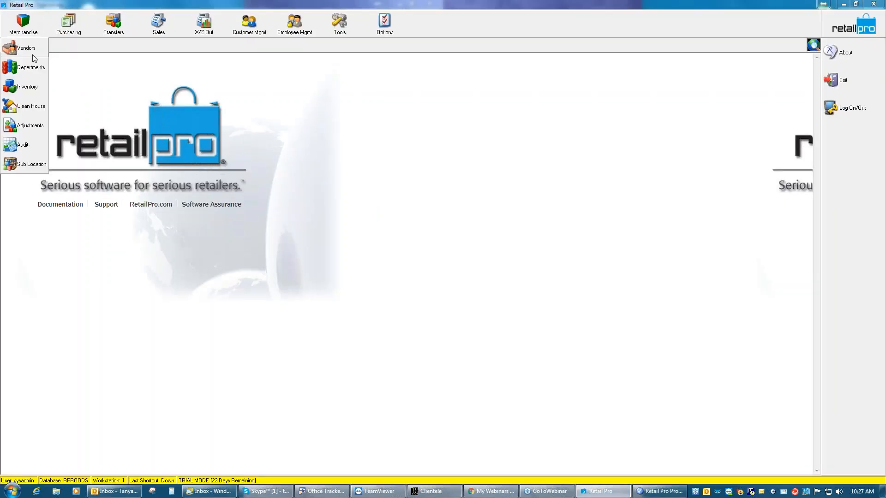
left_click(28, 87)
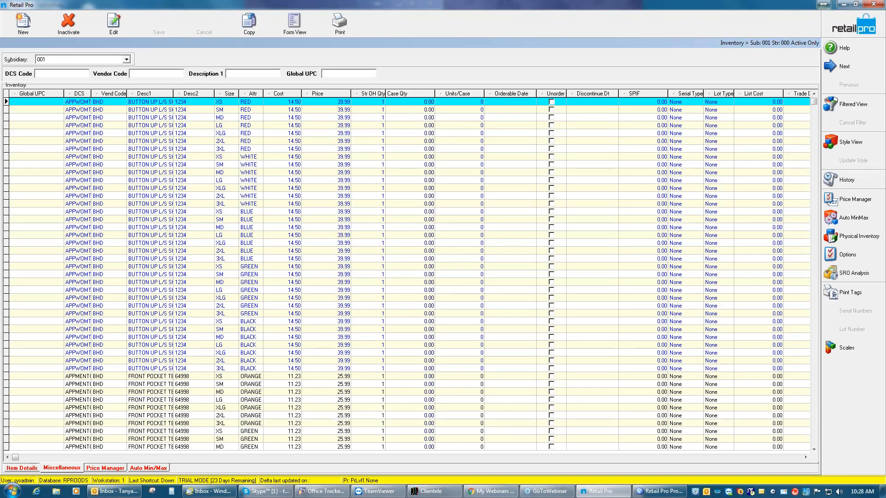
left_click_drag(91, 93, 127, 92)
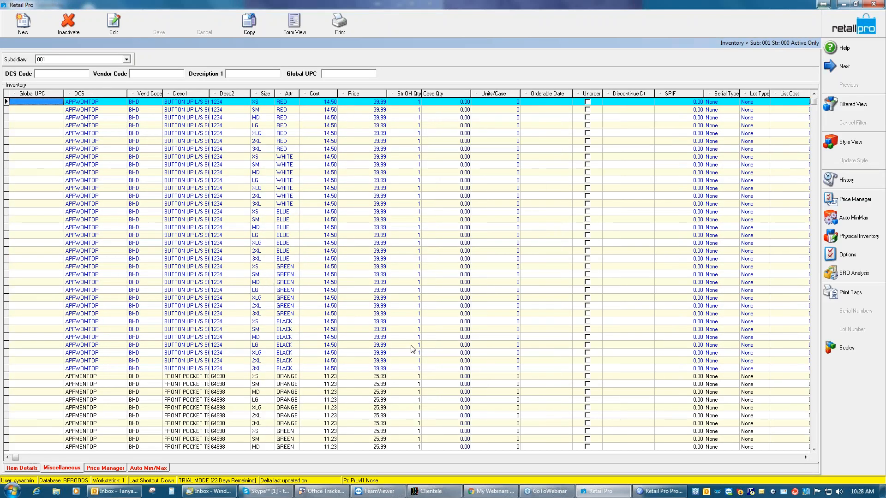
left_click(843, 4)
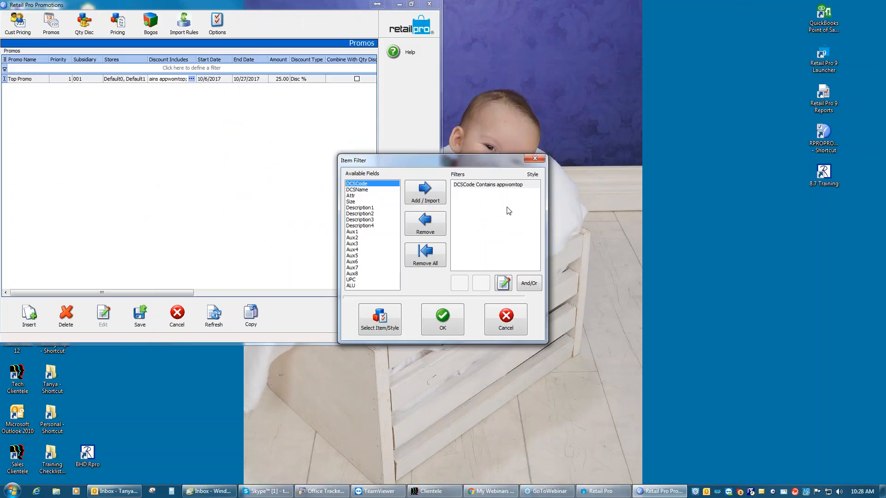
Accept the item filter, set Top Promo's start date to 10/3/2017, save, and close the promotions list.
left_click(443, 318)
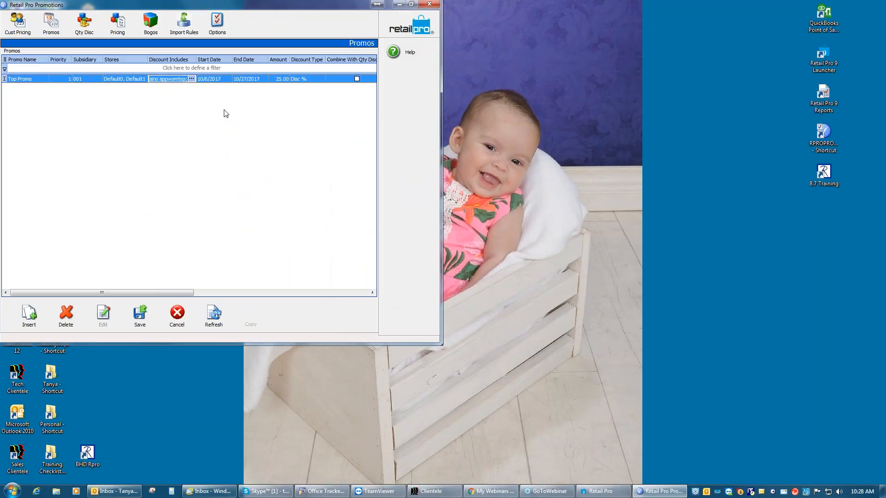
left_click(214, 78)
left_click(227, 79)
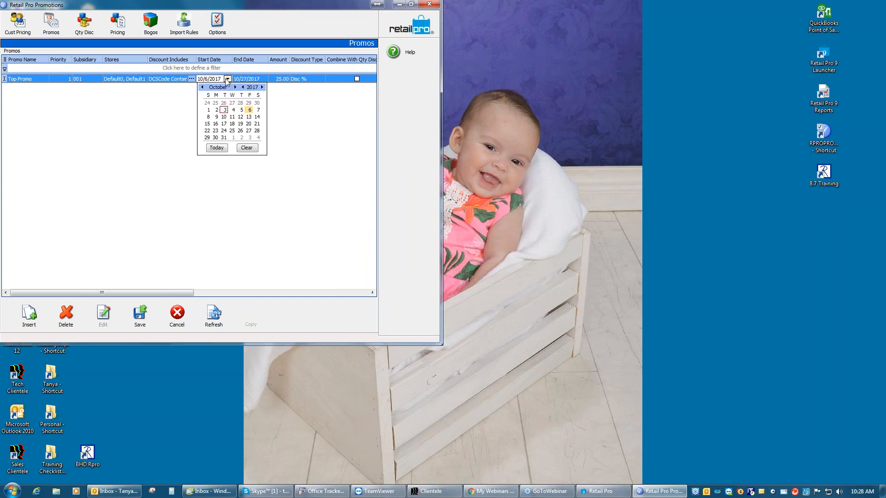
left_click(224, 109)
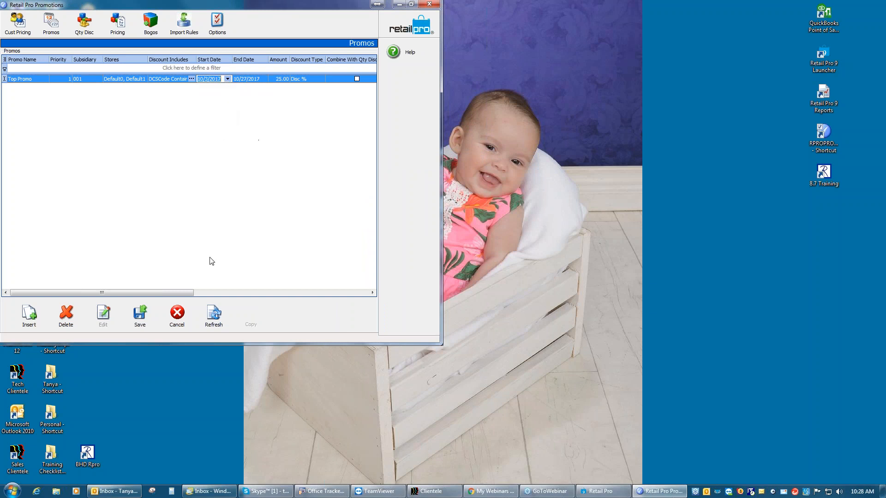
left_click(140, 314)
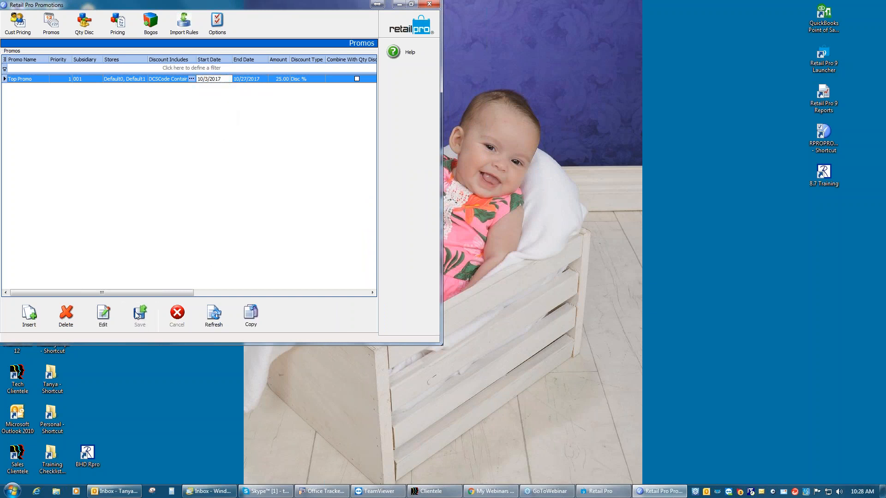
left_click(409, 32)
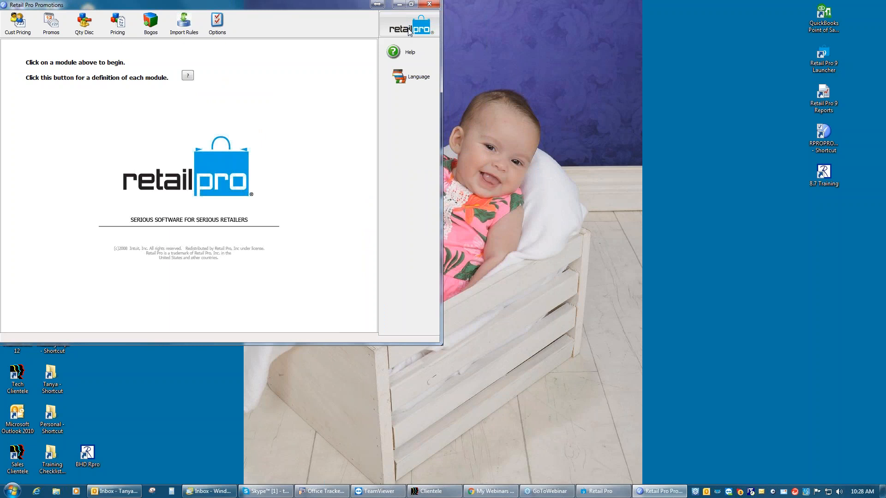
Close Retail Pro Promotions and exit Retail Pro, confirming the exit.
left_click(430, 5)
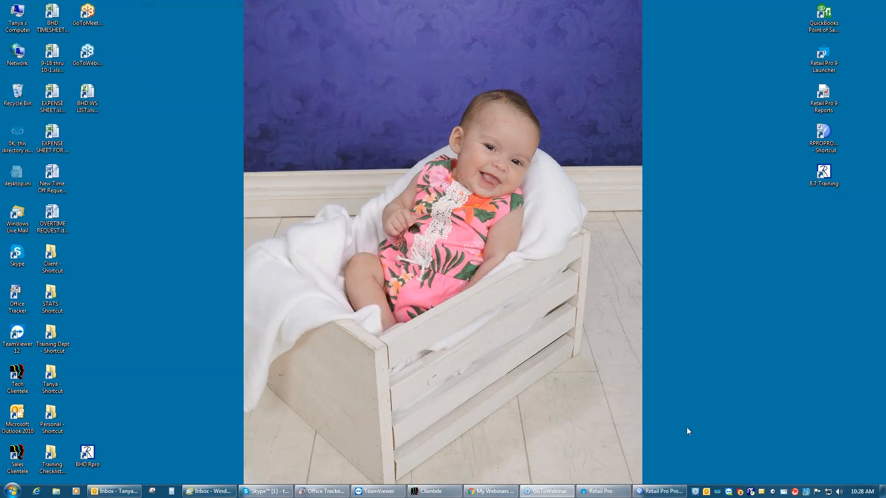
left_click(600, 492)
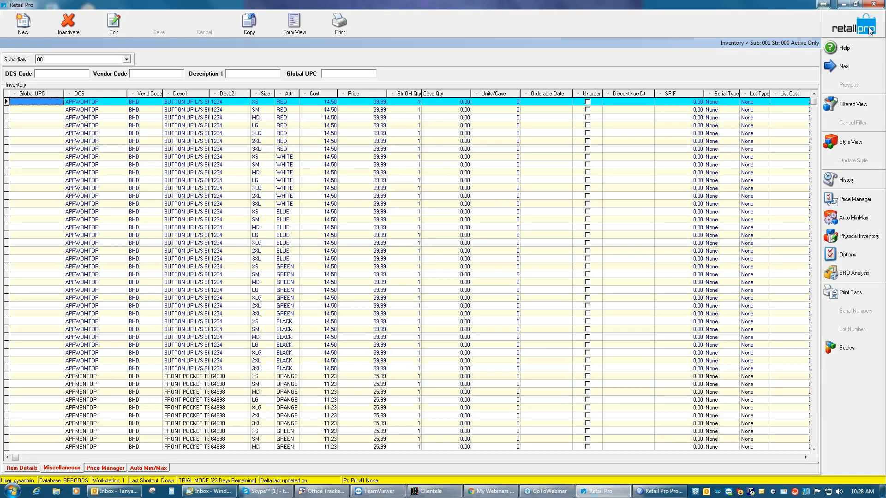
left_click(876, 5)
left_click(423, 266)
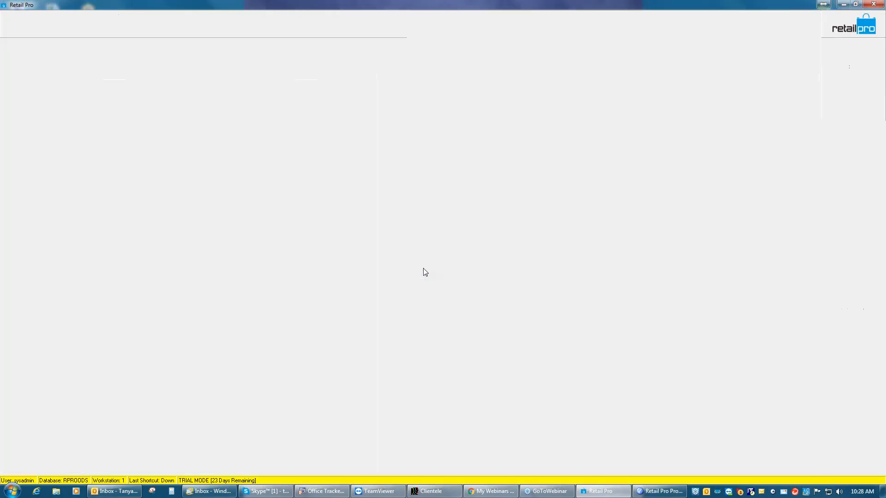
Relaunch Retail Pro 9, log on with the password, and open Sales > Receipts.
double_click(825, 59)
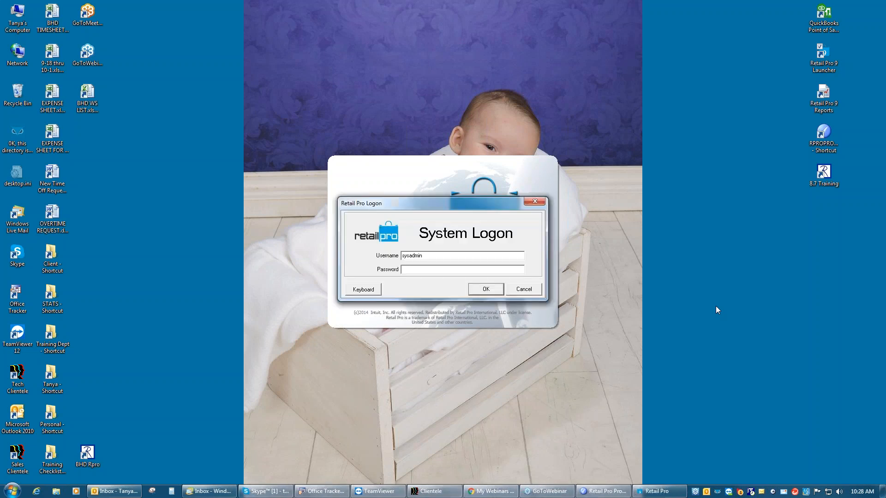
type("******")
key("Return")
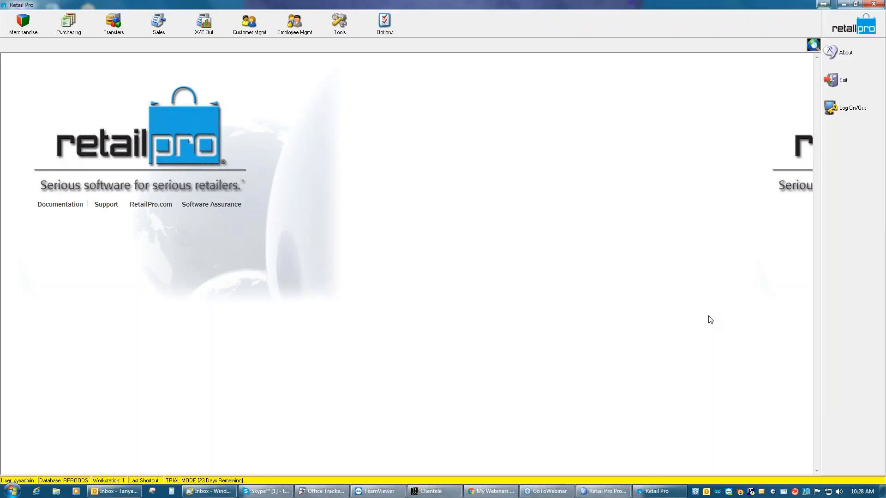
left_click(158, 28)
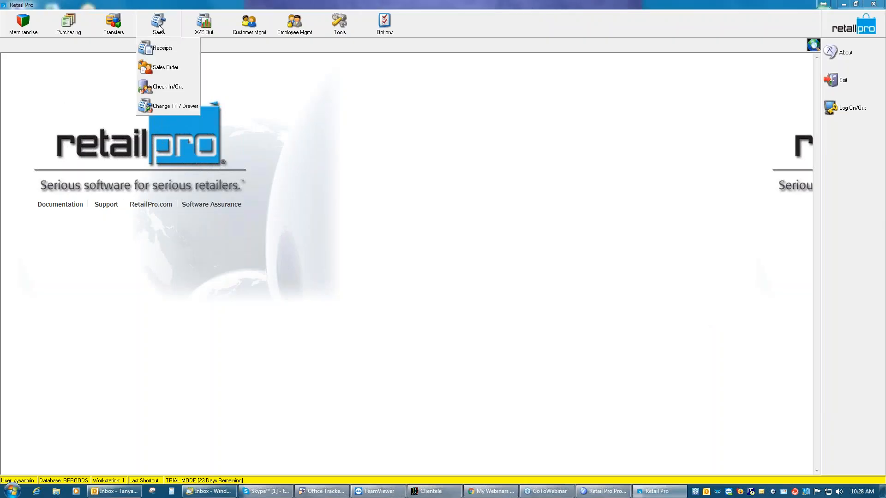
left_click(162, 50)
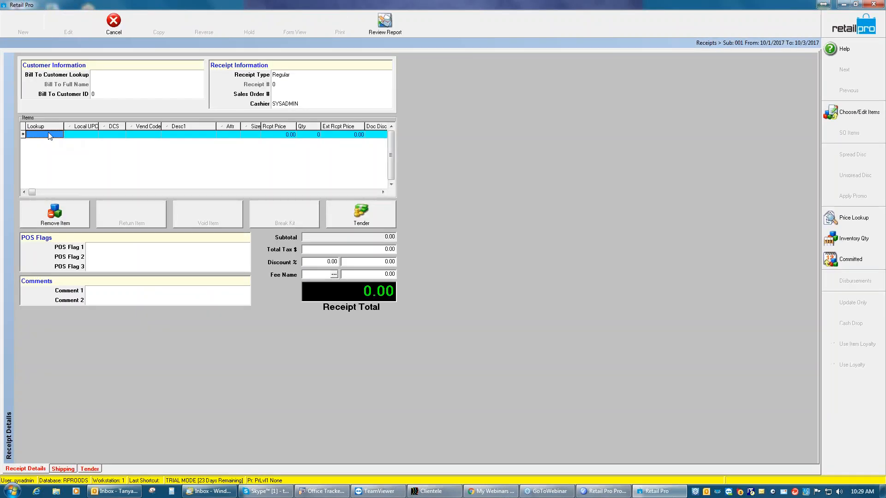
Ring item 000024 onto a new receipt, correcting the mistyped code 00024.
left_click(50, 134)
type("00024")
key("Return")
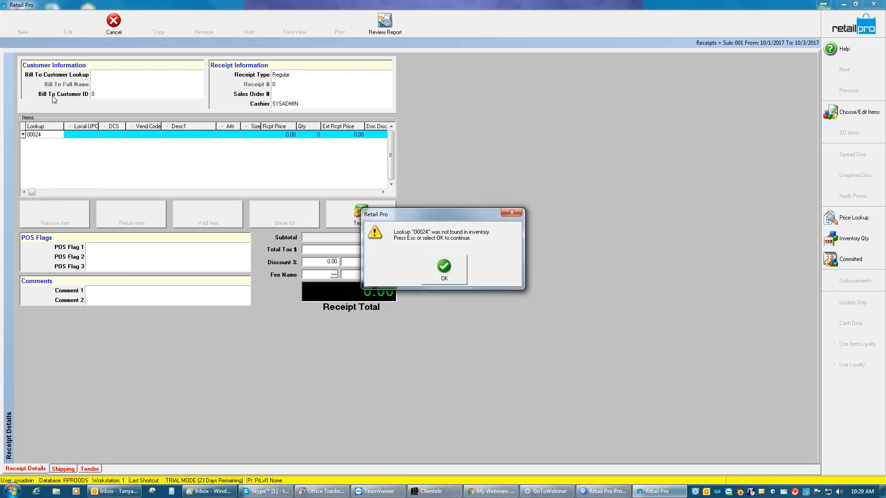
left_click(435, 264)
type("0")
key("Return")
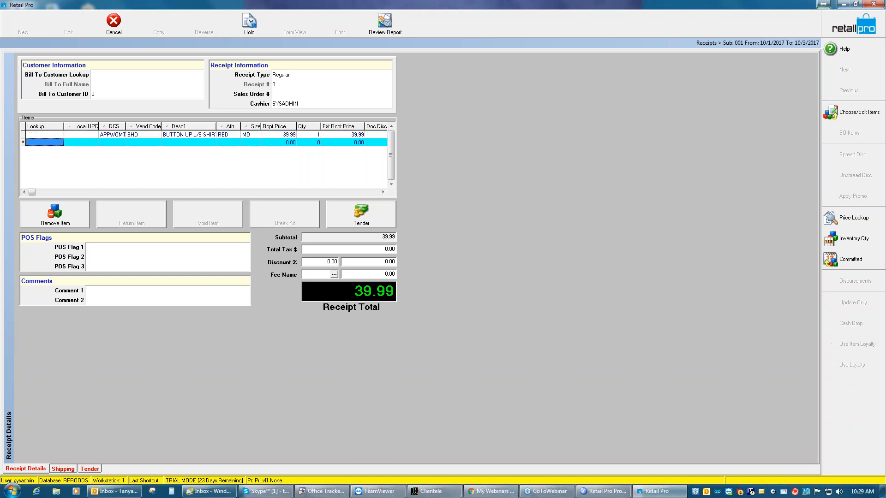
Check the shirt's discount amount and reason columns, then widen DCS to show APPWOMTOP fully.
left_click(383, 192)
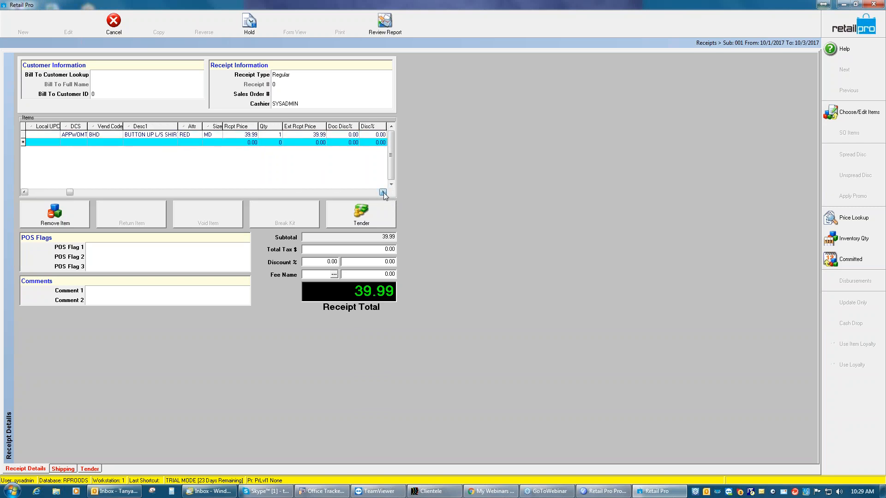
left_click(383, 192)
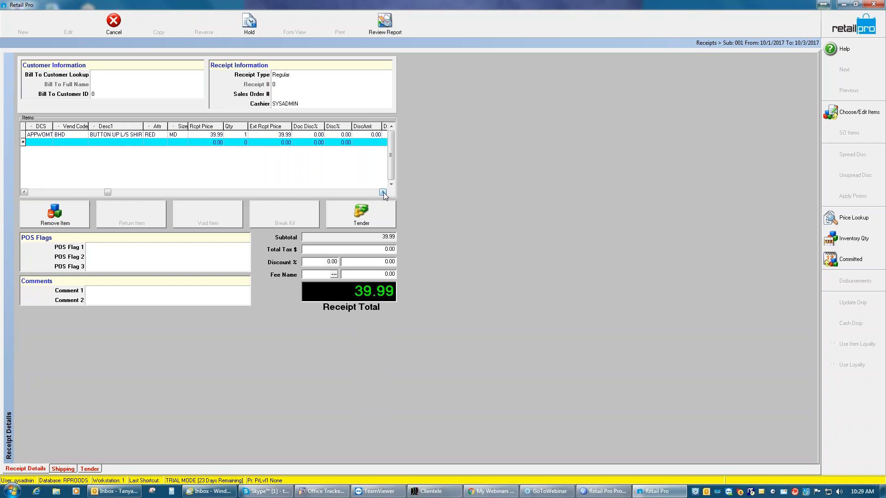
left_click(384, 192)
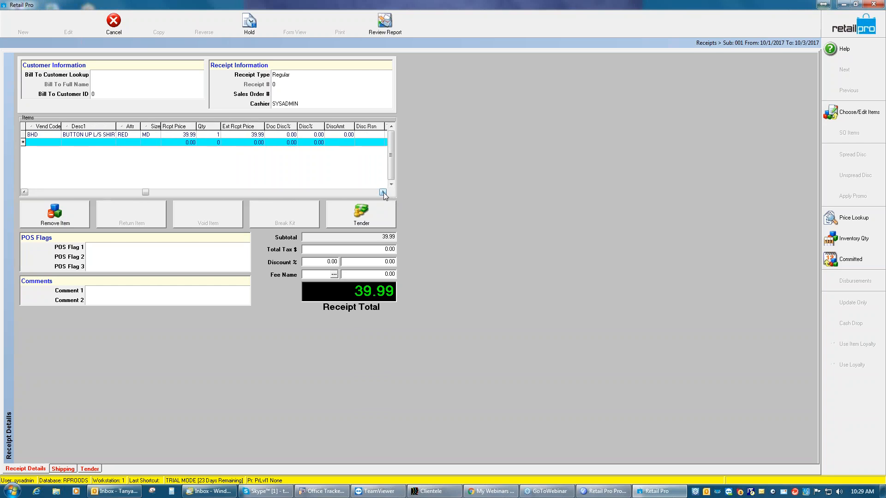
left_click(25, 193)
left_click(25, 192)
left_click_drag(87, 131, 104, 128)
left_click(25, 192)
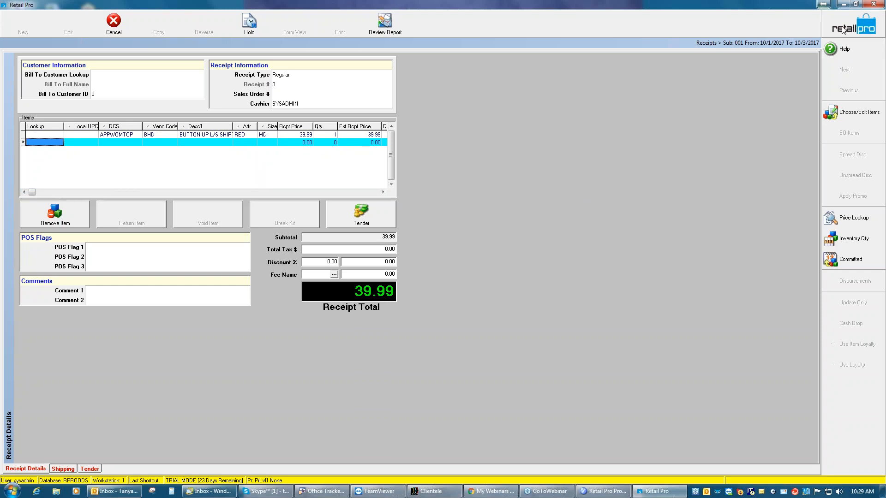
left_click(602, 488)
Change Top Promo's start date to October 1, 2017 and save it.
left_click(51, 22)
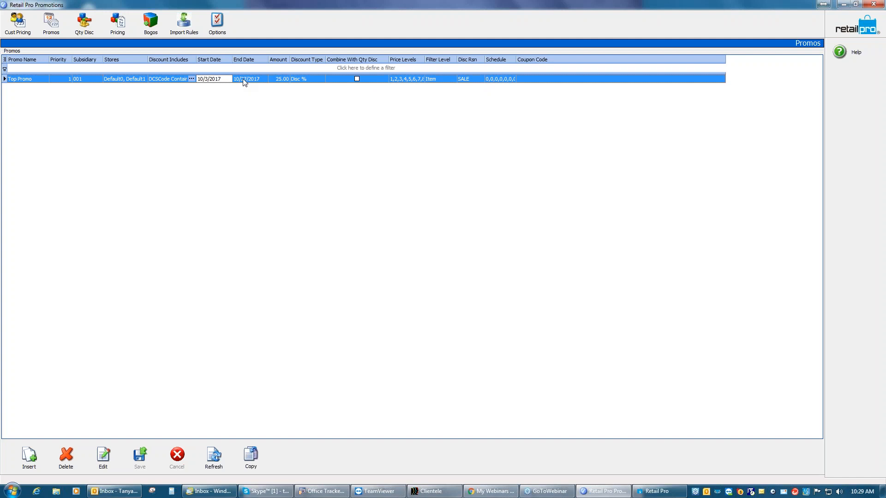
left_click(228, 79)
left_click(228, 79)
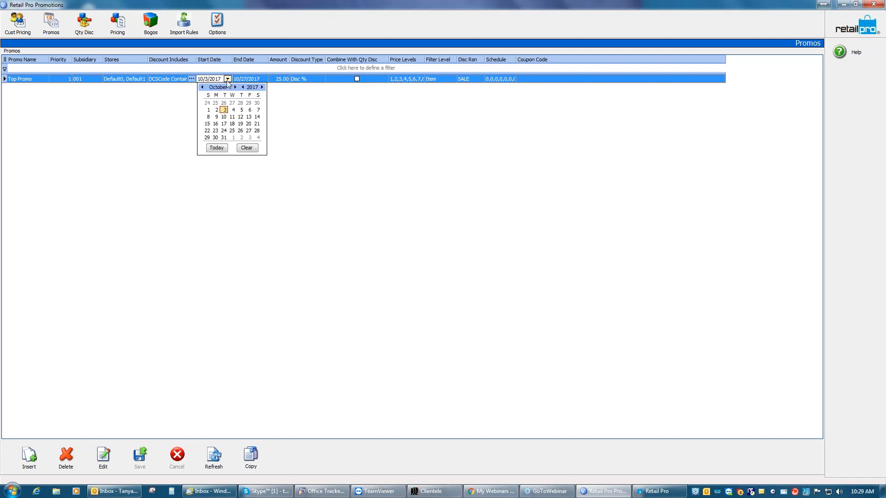
left_click(207, 109)
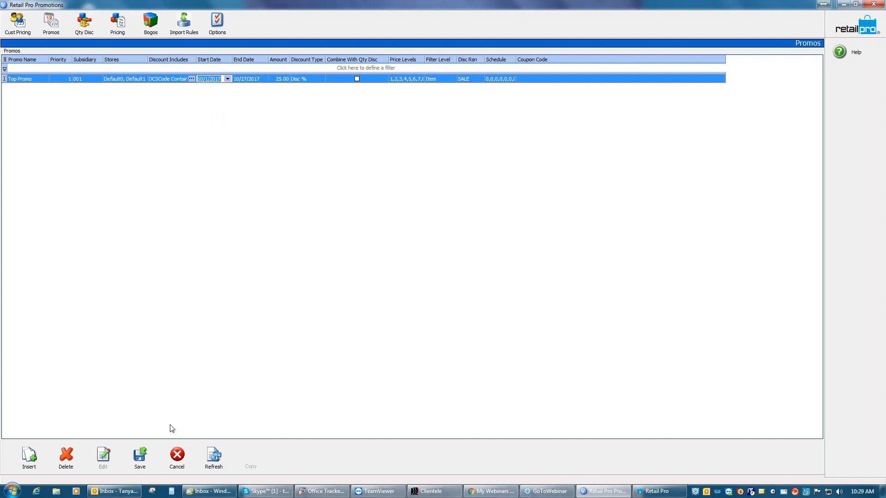
left_click(141, 457)
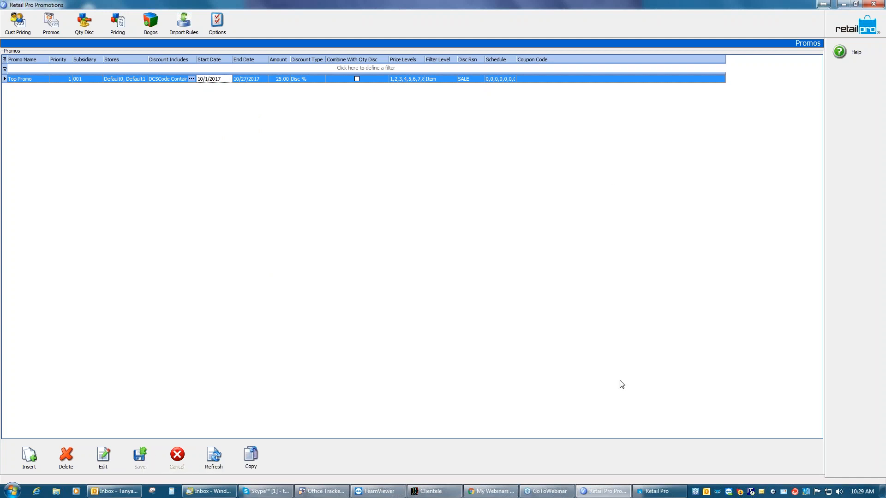
left_click(659, 491)
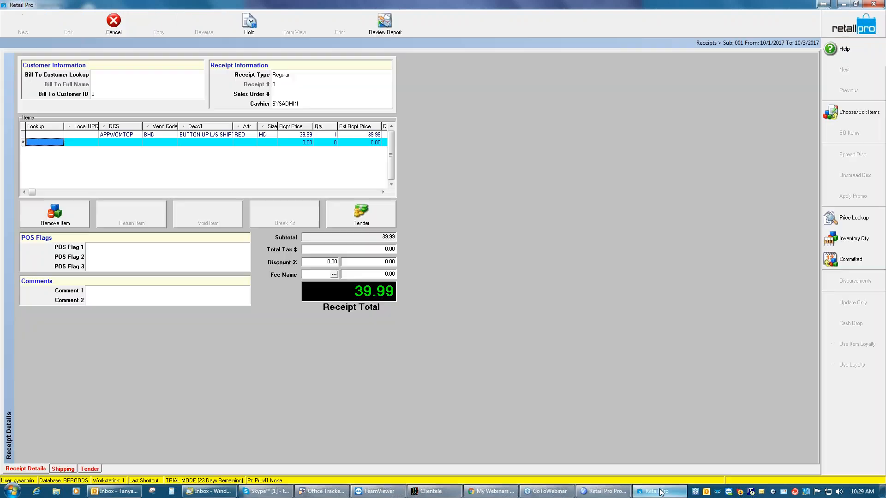
Close the receipt screen and discard the unfinished receipt.
left_click(873, 4)
left_click(436, 266)
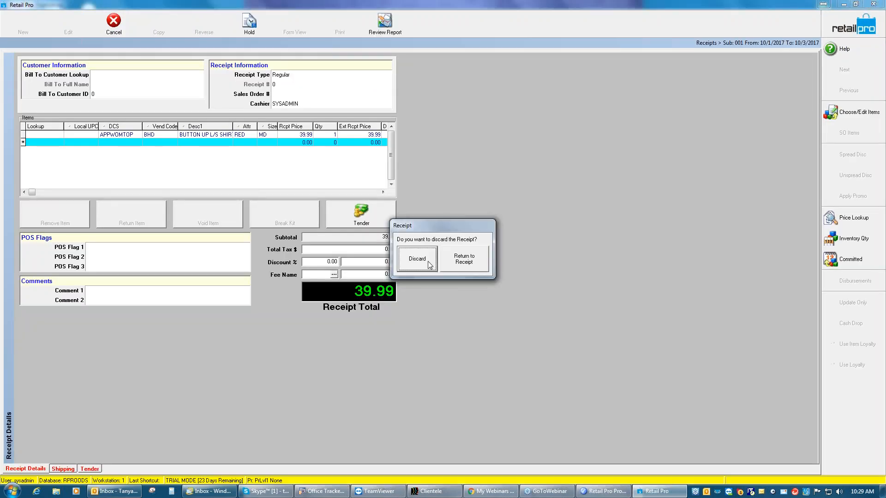
left_click(468, 262)
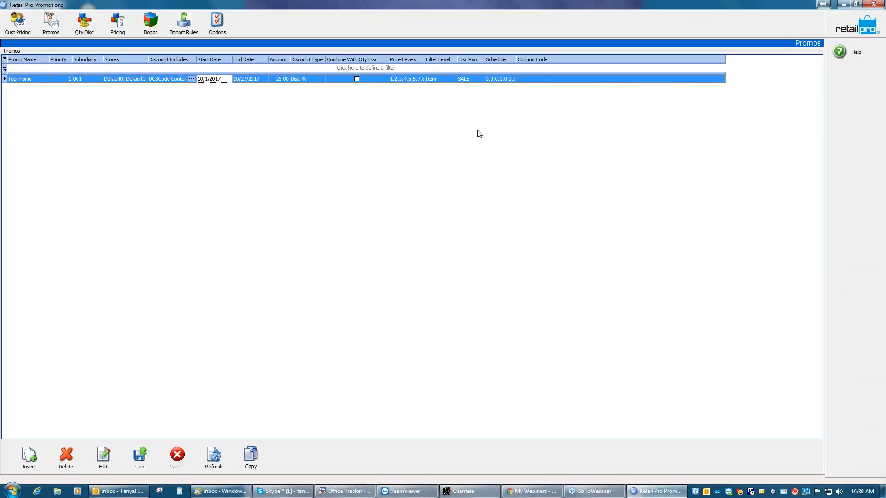
Relaunch Retail Pro 9 from the desktop launcher and log on.
left_click(846, 5)
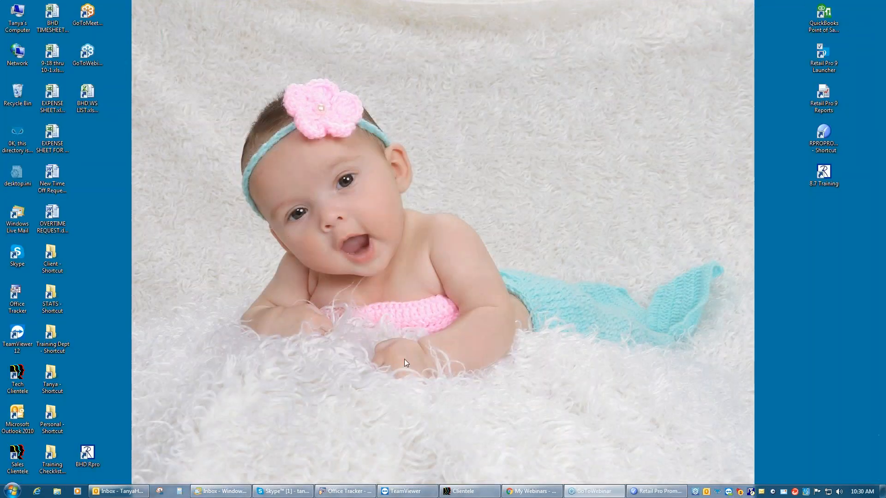
double_click(824, 55)
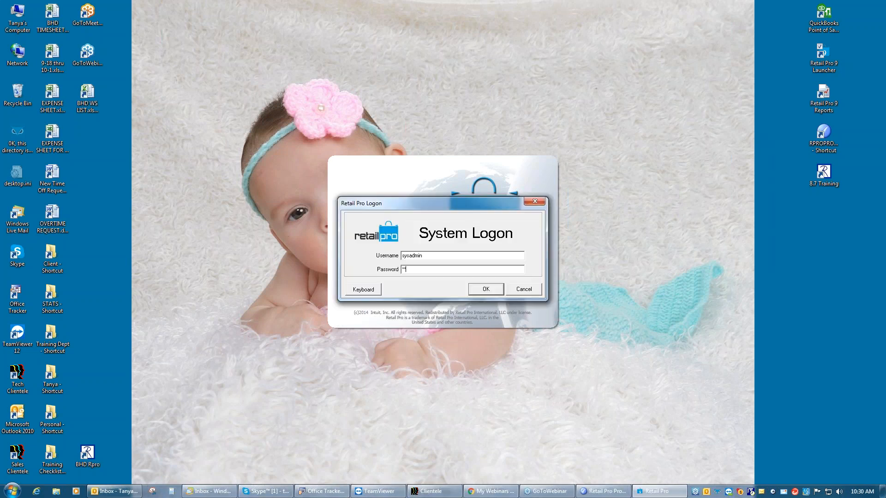
key("Return")
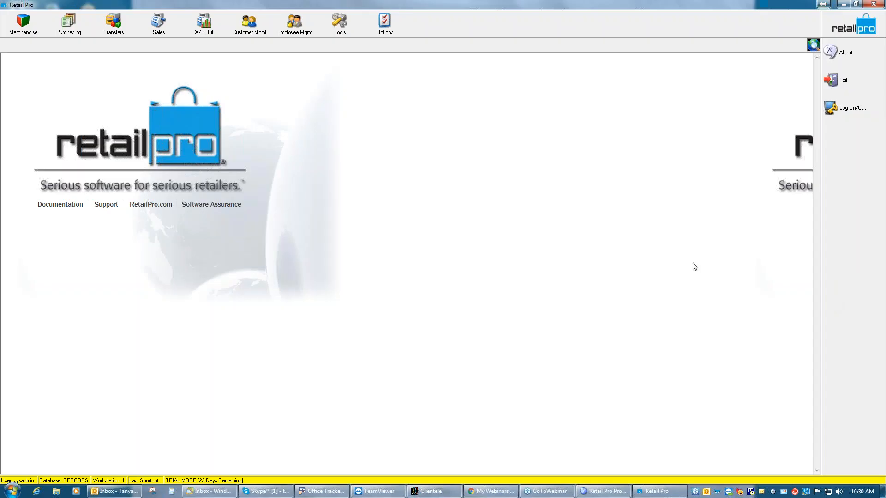
Start a new receipt from Sales > Receipts and ring up item 000024 at 39.99.
left_click(157, 26)
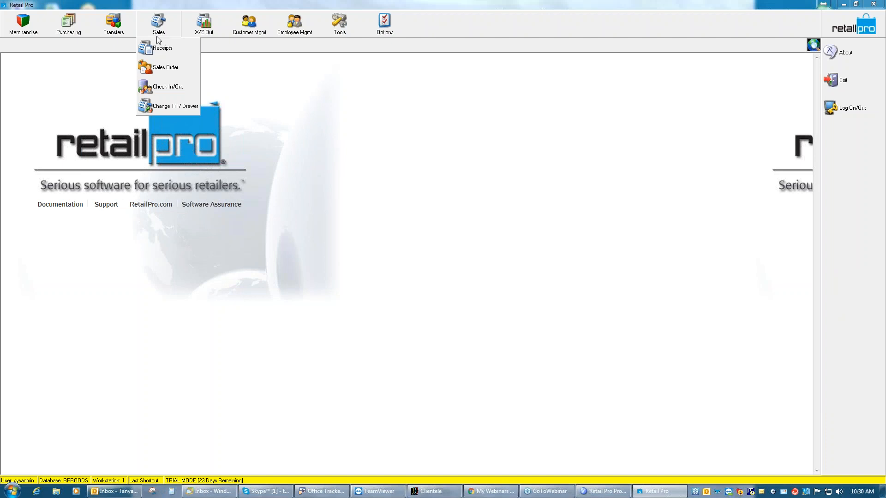
left_click(161, 50)
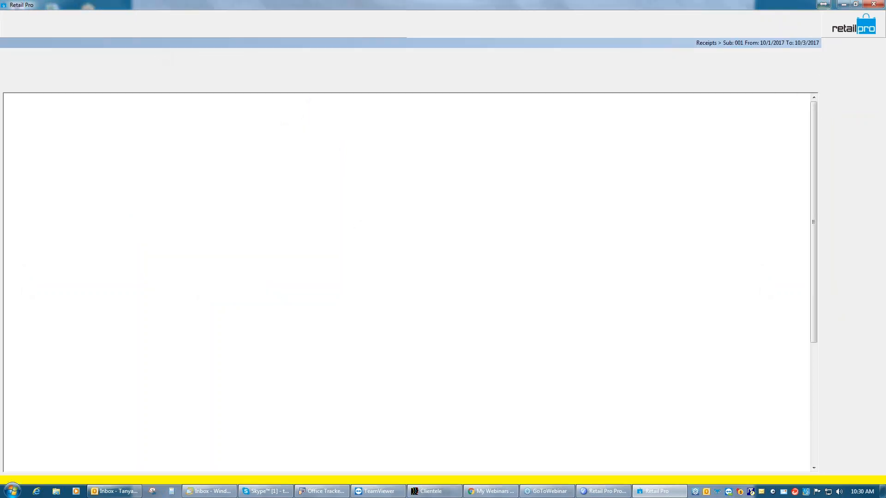
left_click(23, 23)
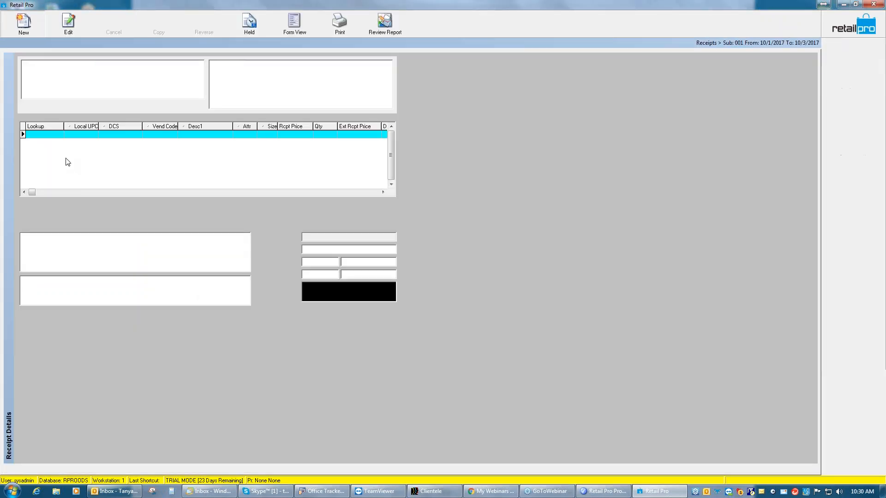
left_click(47, 134)
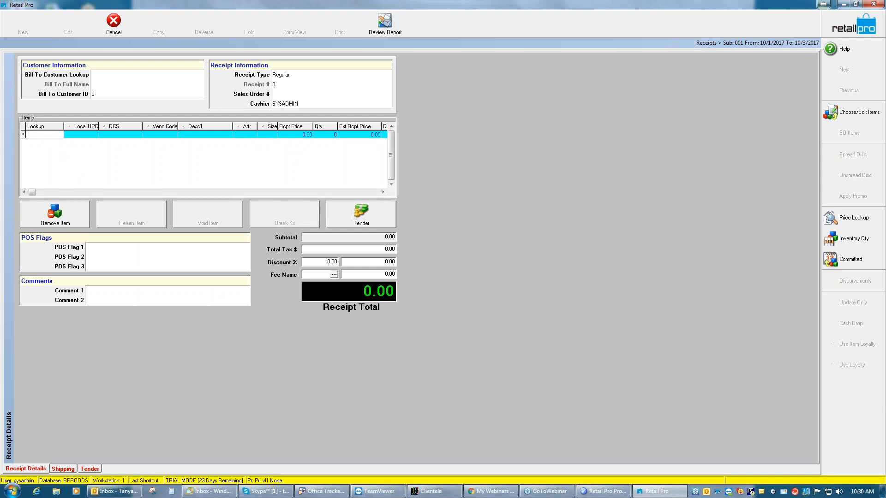
type("000024")
key("Return")
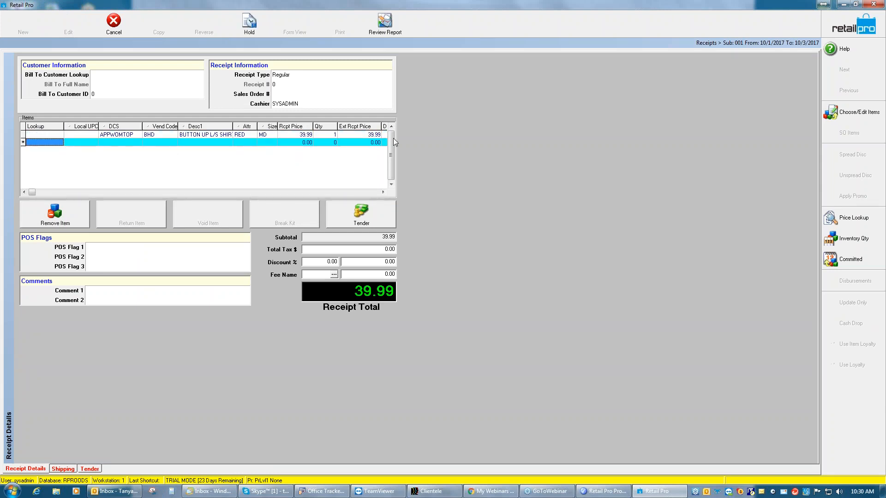
left_click(601, 494)
Update and save the promotion plugin options, then close the Options page.
left_click(842, 35)
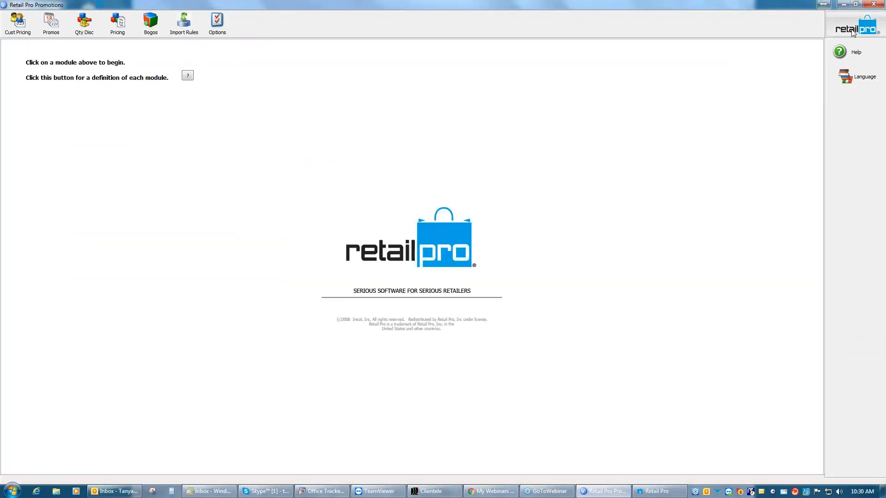
left_click(217, 20)
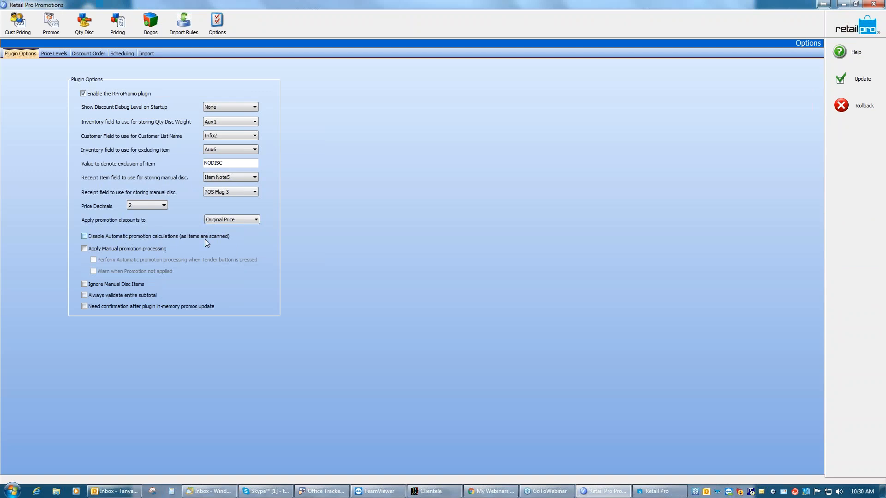
left_click(863, 84)
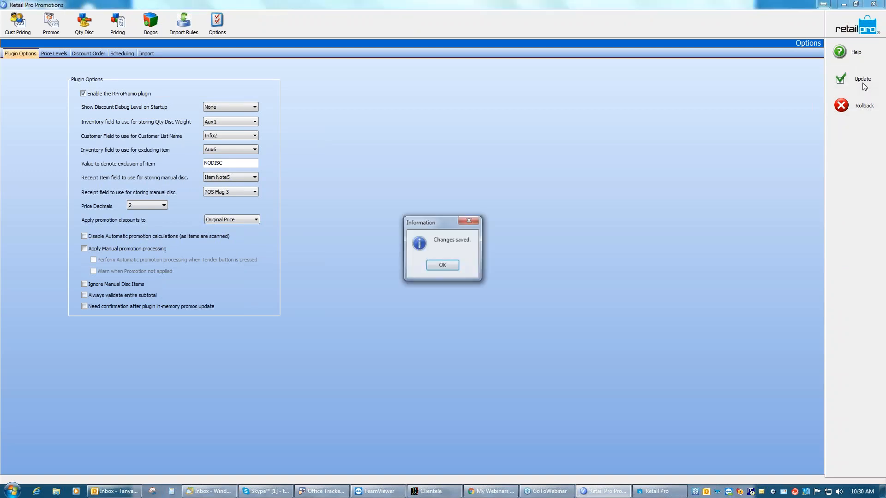
left_click(451, 268)
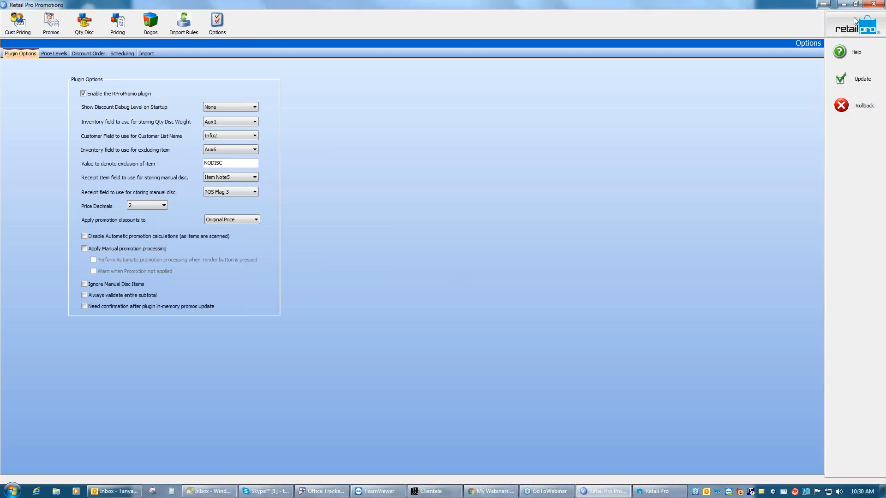
left_click(865, 21)
left_click(842, 5)
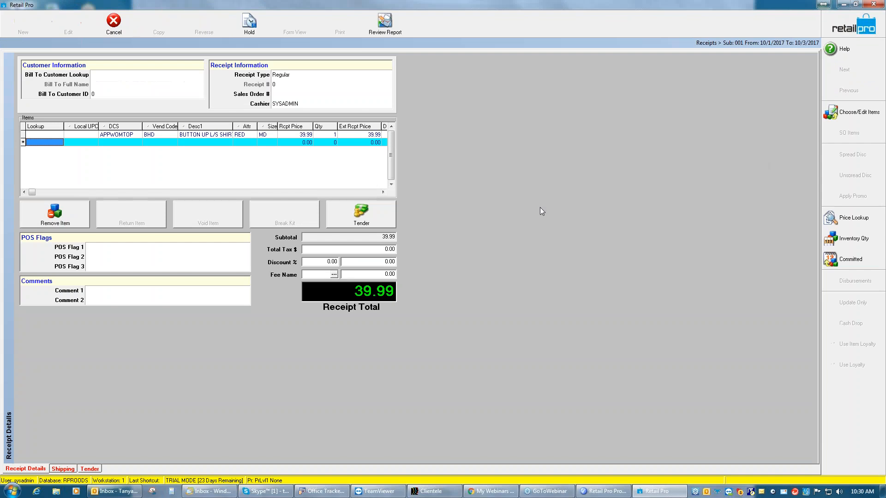
Confirm the shirt line still shows 0.00 in the Disc% and discount amount columns.
left_click(382, 192)
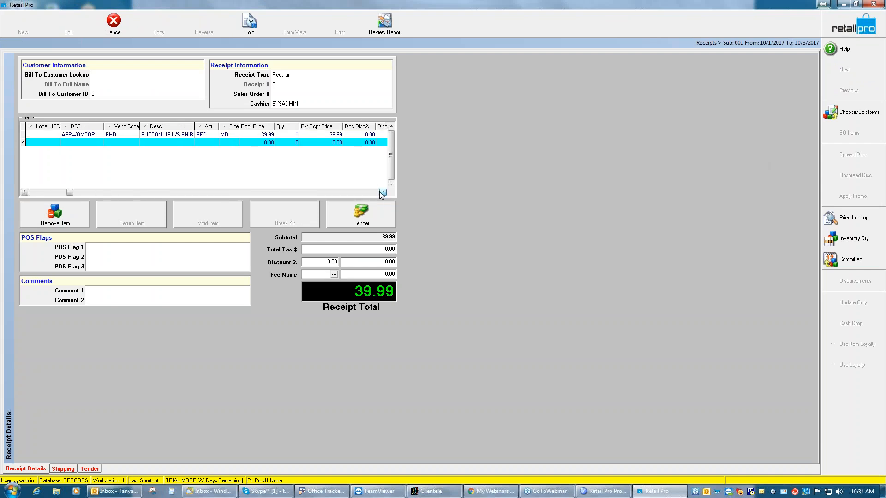
left_click(383, 191)
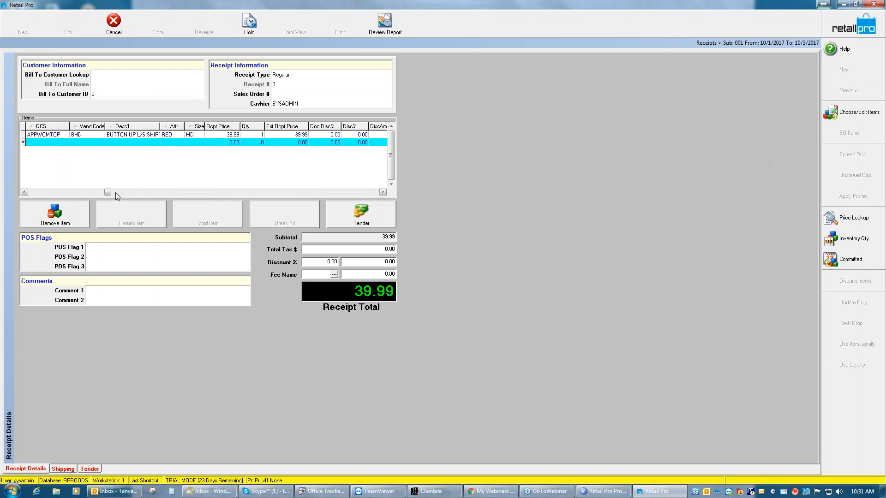
left_click(33, 192)
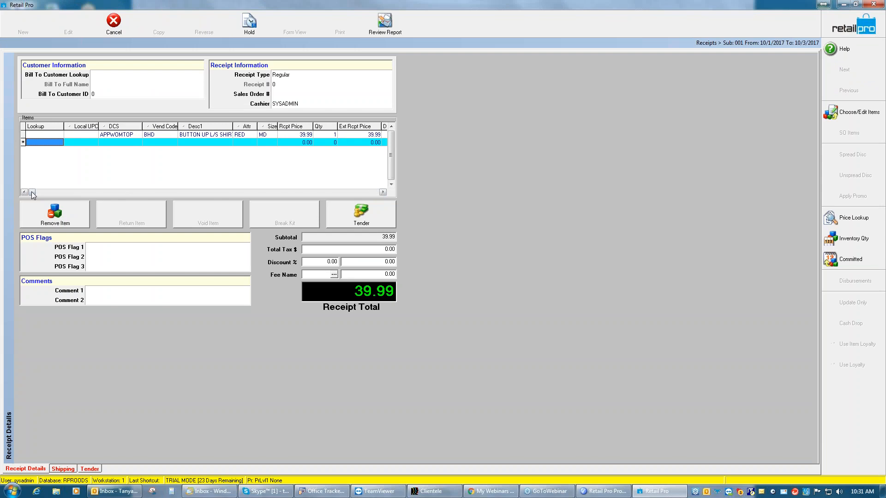
Discard the 39.99 test receipt and return to Retail Pro Promotions.
left_click(842, 27)
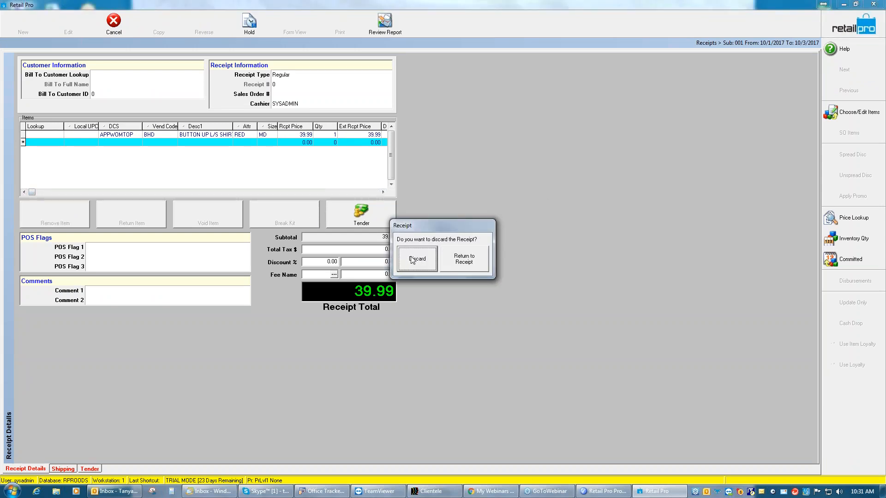
left_click(416, 260)
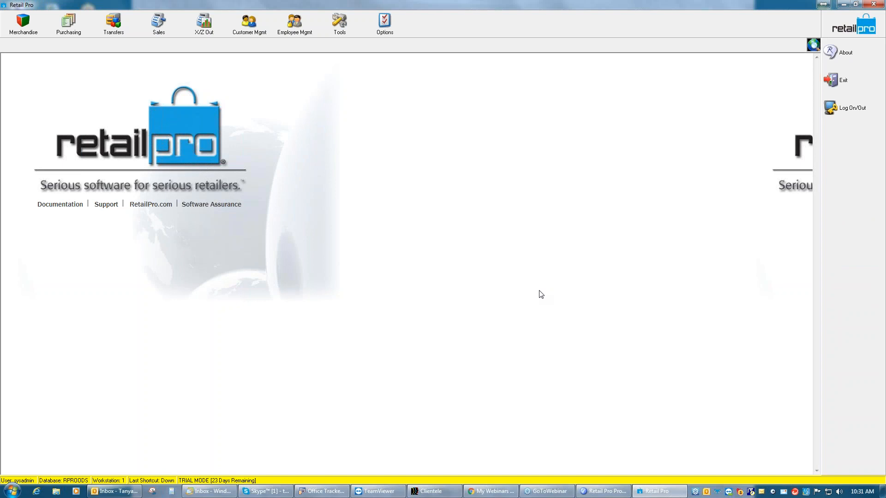
left_click(600, 491)
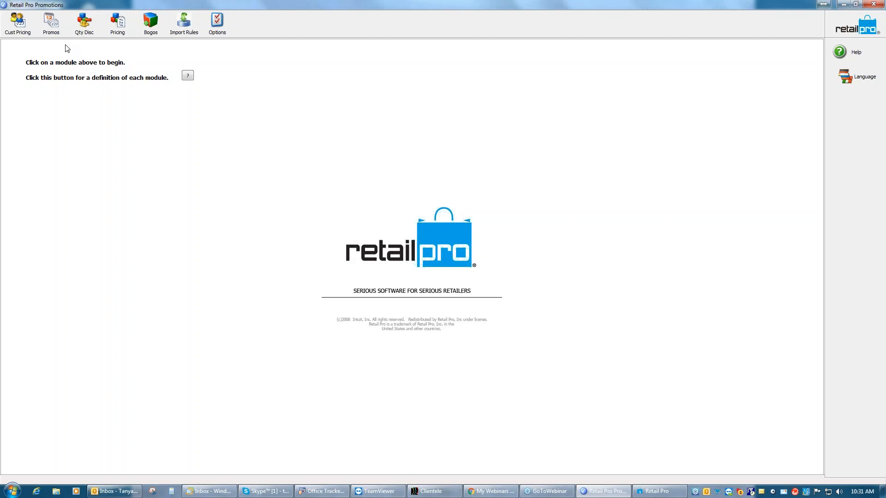
Open Qty Discounts and narrow the Promo Name, Priority, Subsidiary and Stores columns.
left_click(90, 33)
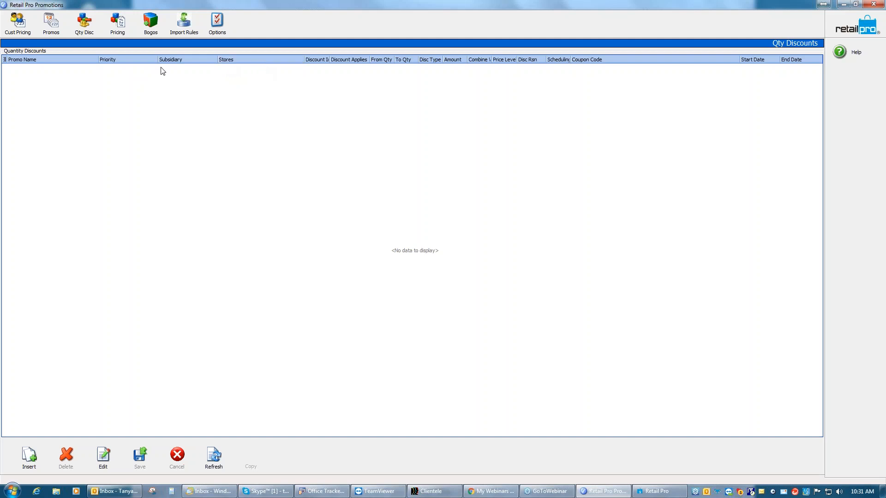
left_click_drag(97, 58, 50, 57)
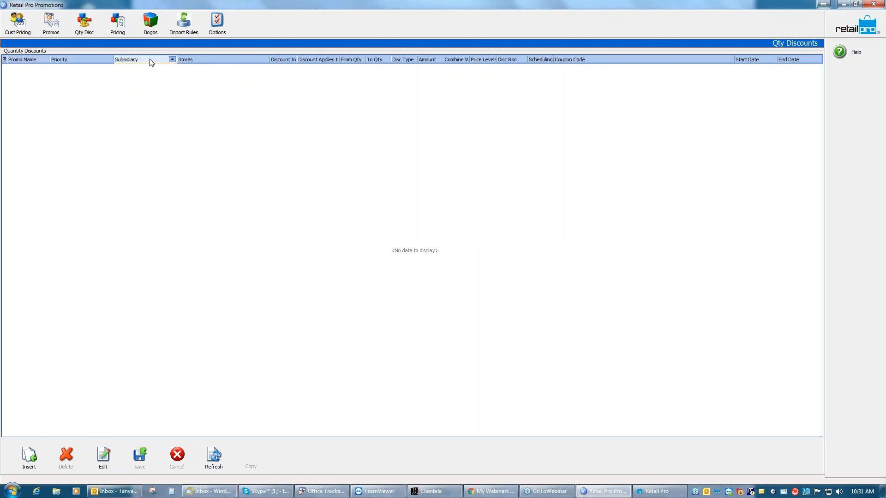
left_click_drag(115, 59, 83, 59)
left_click_drag(149, 59, 113, 59)
left_click_drag(213, 58, 251, 59)
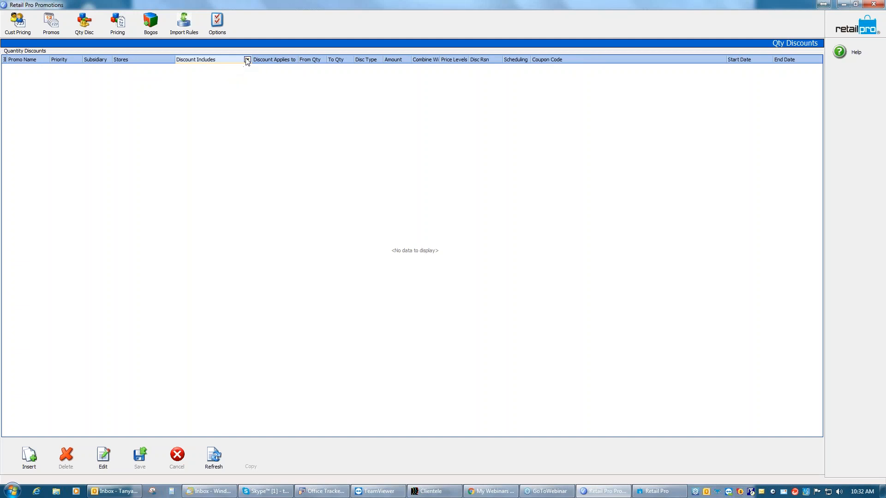
left_click(247, 60)
left_click(247, 60)
Insert a new quantity discount whose Discount Includes filter is ALU 000024.
left_click(29, 456)
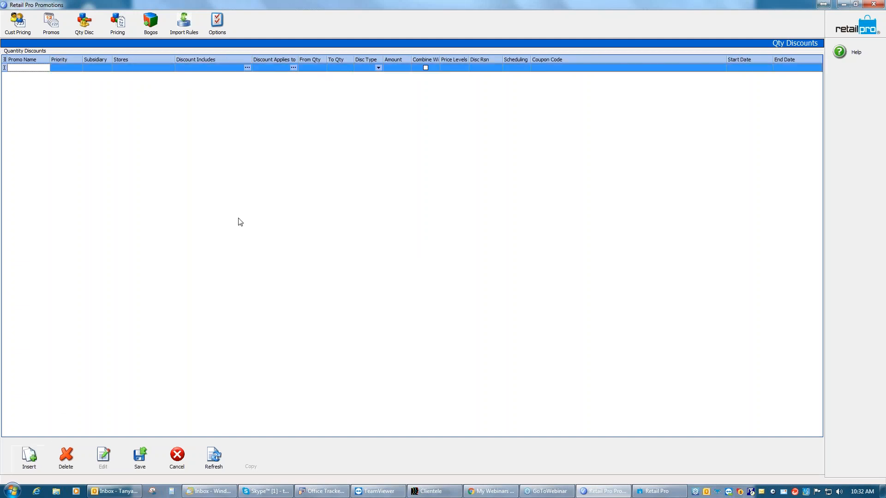
left_click(247, 68)
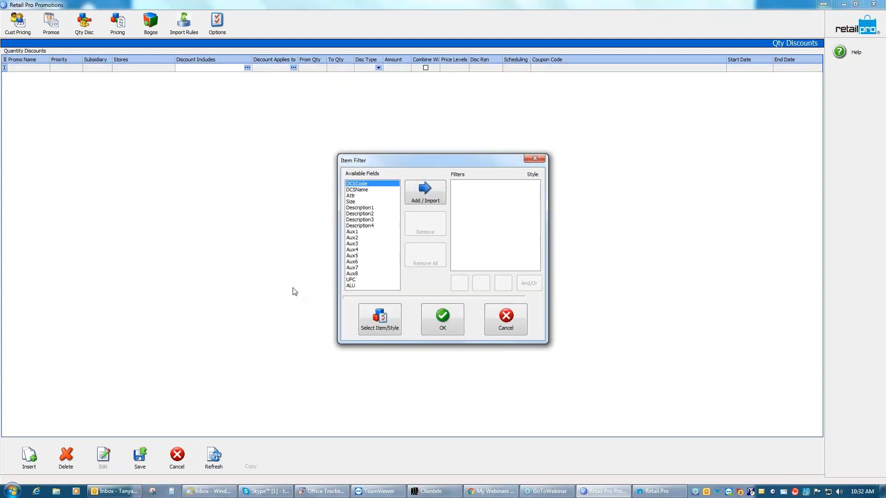
left_click(376, 322)
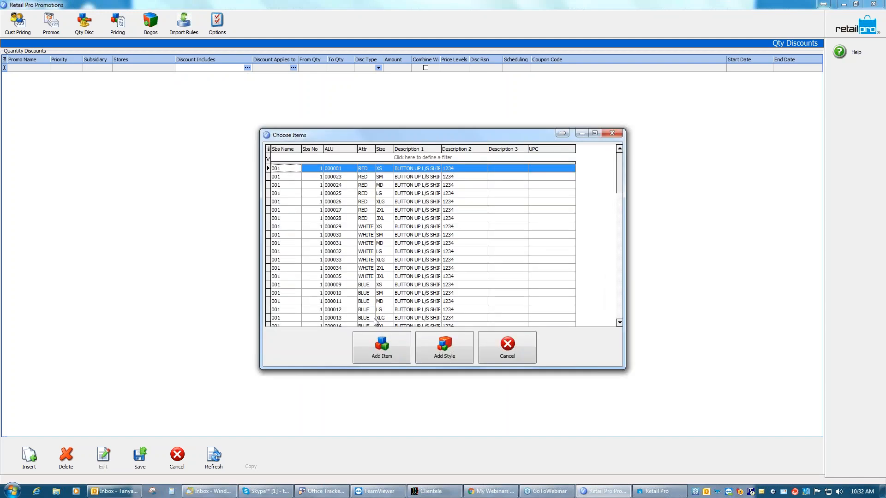
double_click(328, 186)
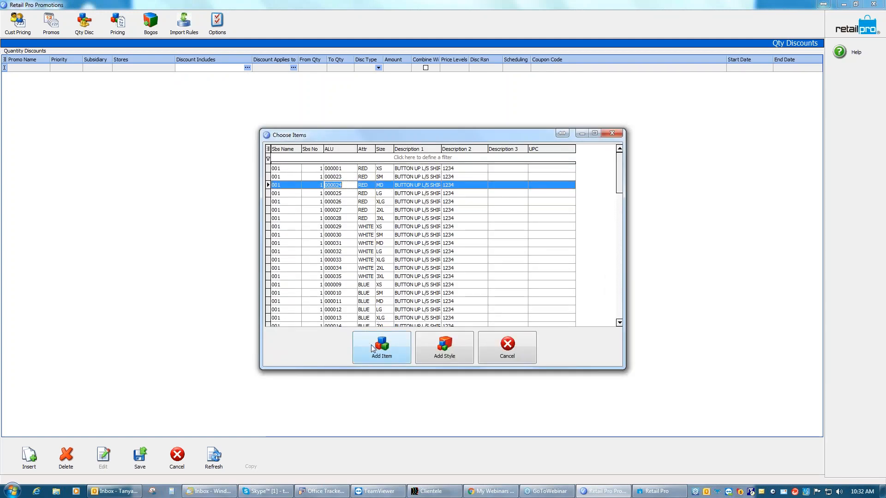
left_click(373, 348)
left_click(442, 316)
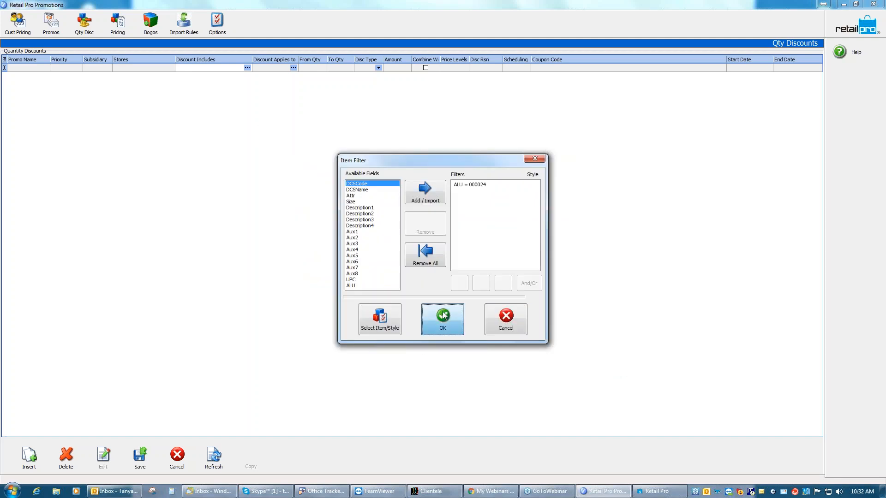
Set the discount's Discount Applies to filter to the same item, ALU 000024.
left_click(293, 68)
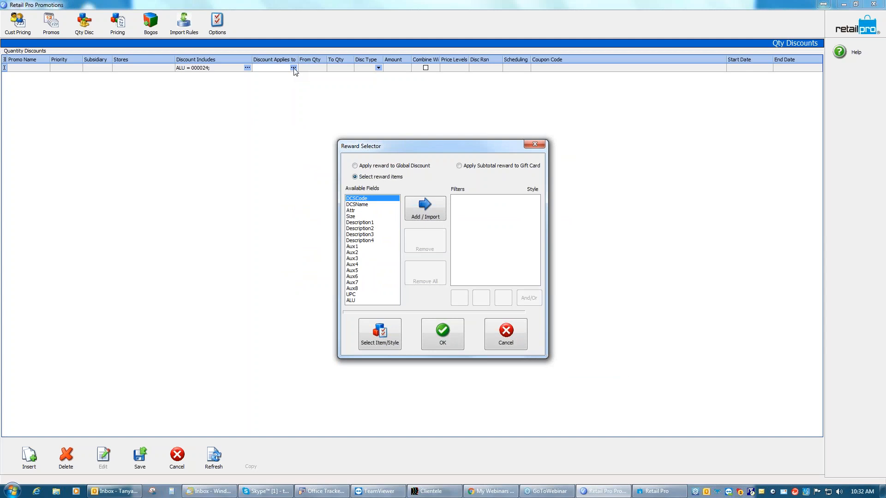
left_click(380, 335)
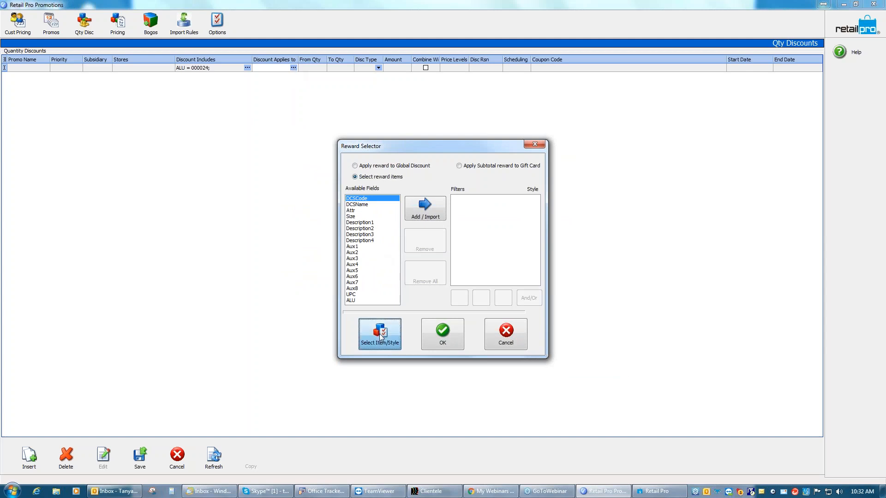
left_click(341, 186)
left_click(390, 351)
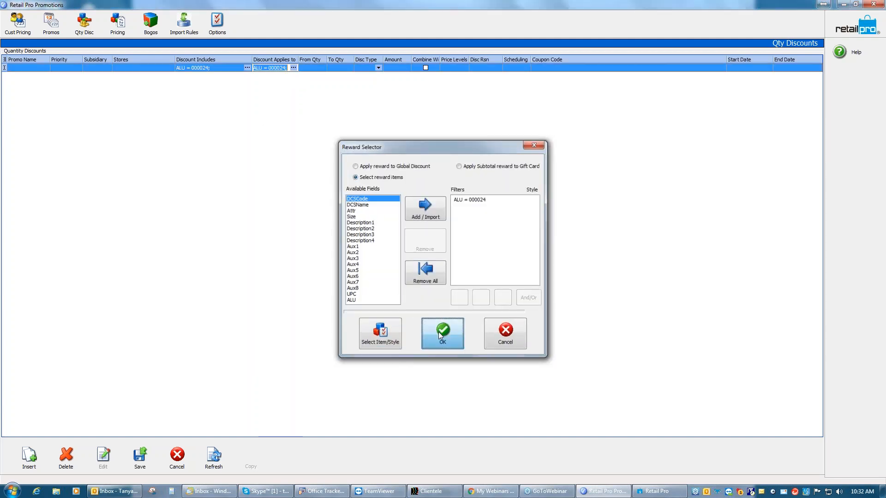
left_click(439, 331)
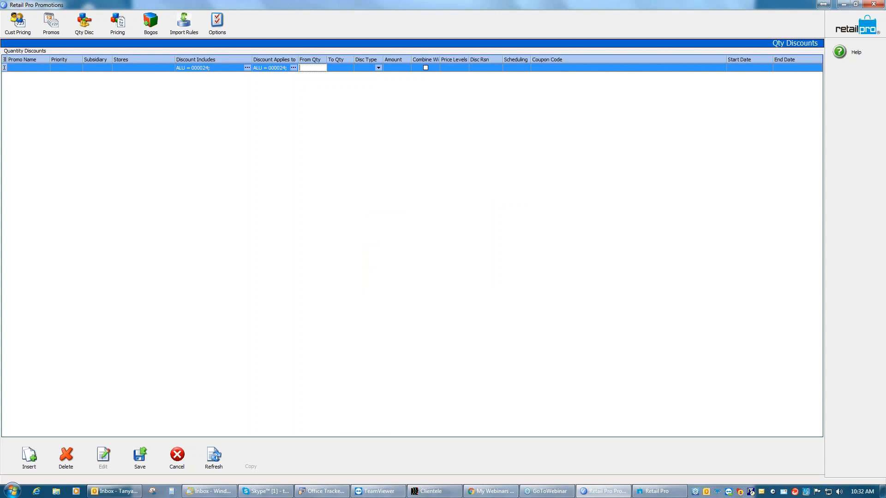
Enter From Qty 3, To Qty 5 and discount type Disc % on the new row.
type("3")
left_click(347, 68)
type("5")
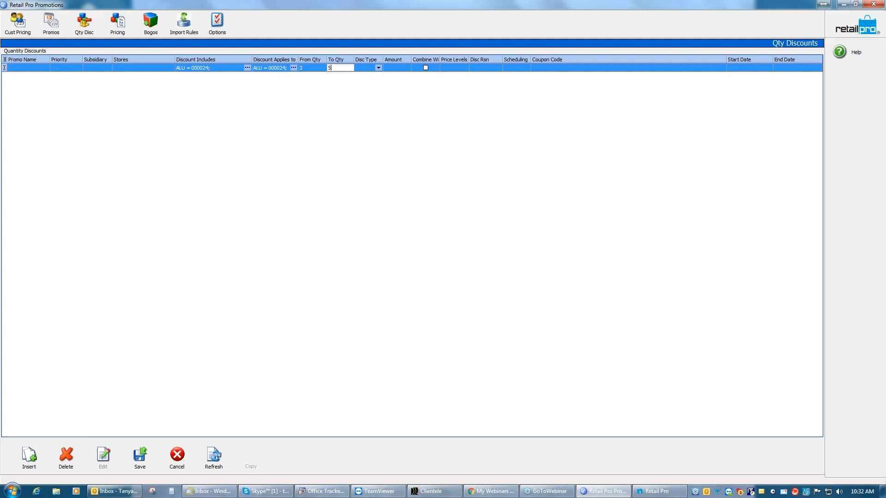
left_click(378, 68)
left_click(365, 72)
left_click(398, 70)
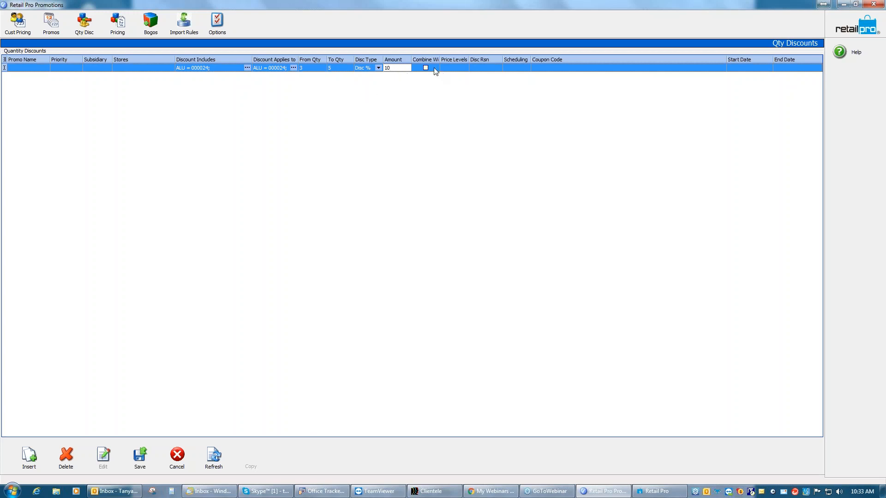
left_click_drag(439, 60, 481, 60)
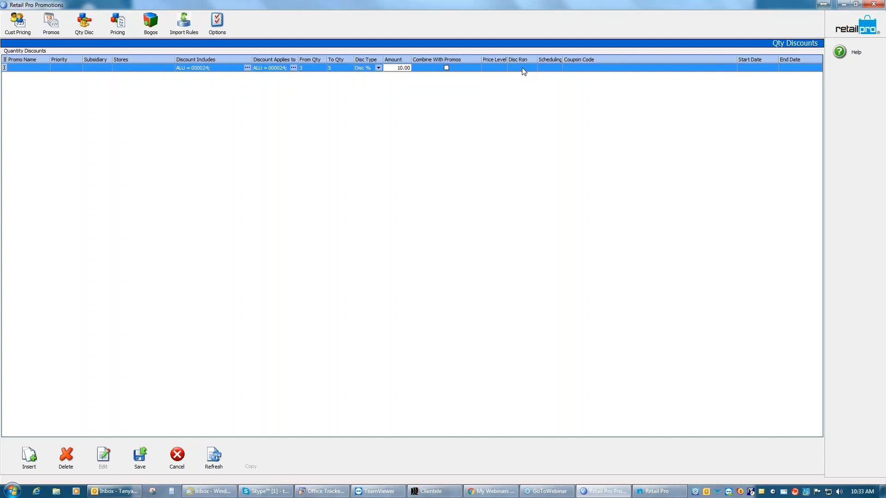
Check the Scheduling options without changes, narrow date columns, then discard the draft discount.
left_click(555, 68)
left_click(562, 70)
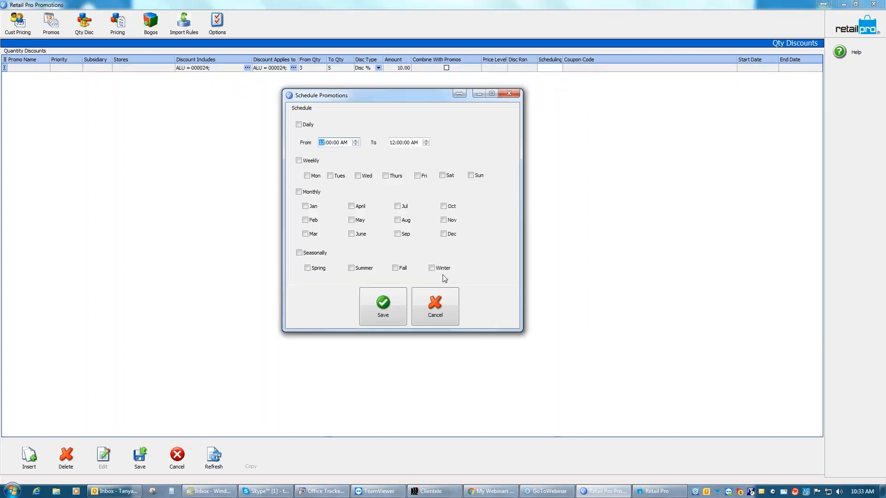
left_click(442, 302)
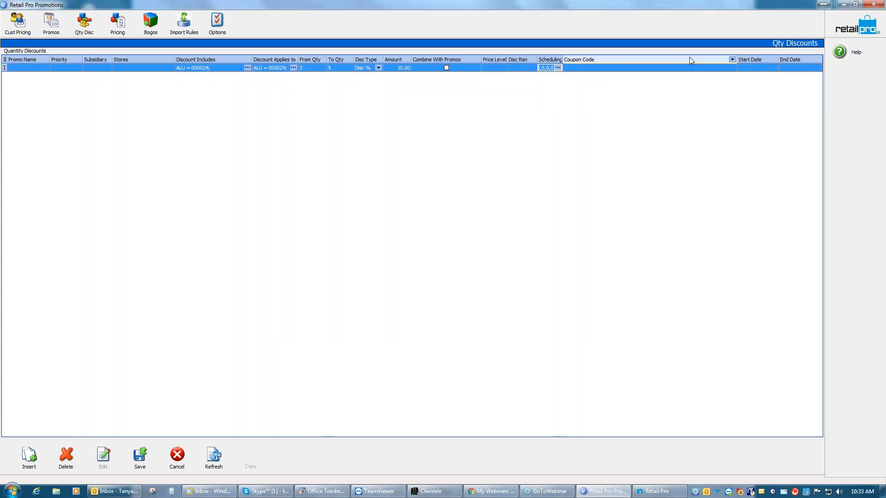
left_click_drag(738, 59, 639, 59)
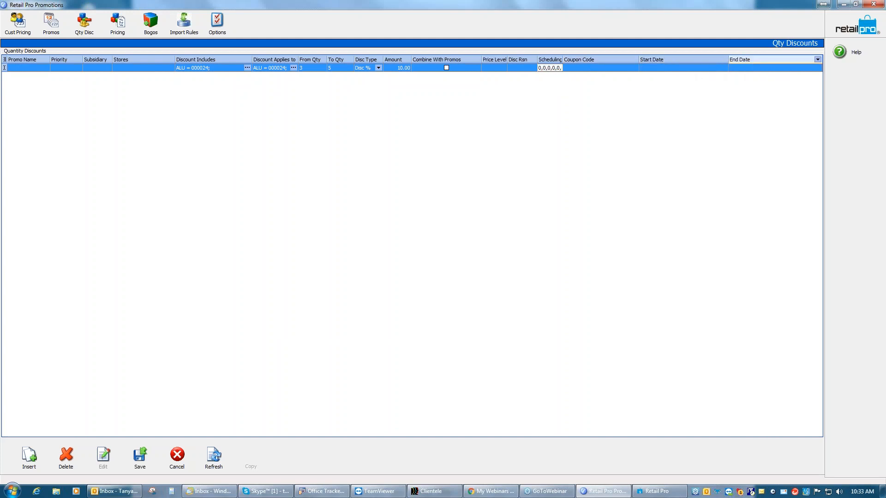
left_click_drag(729, 59, 686, 61)
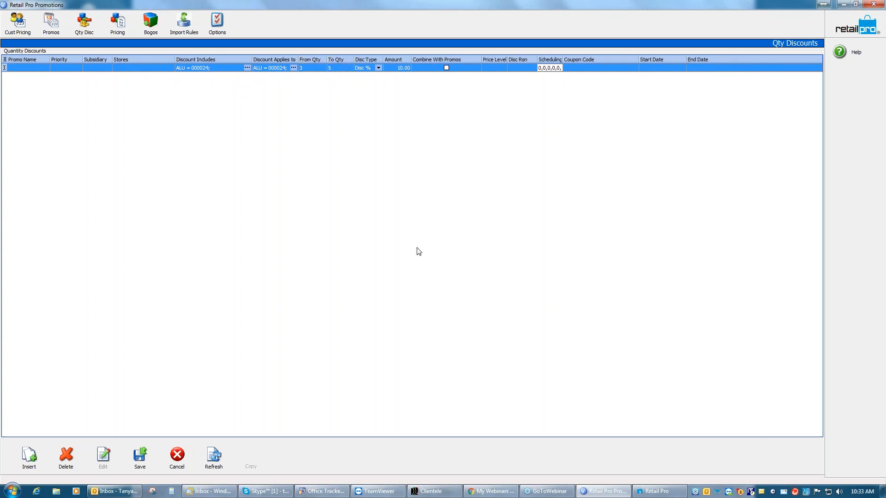
left_click(176, 461)
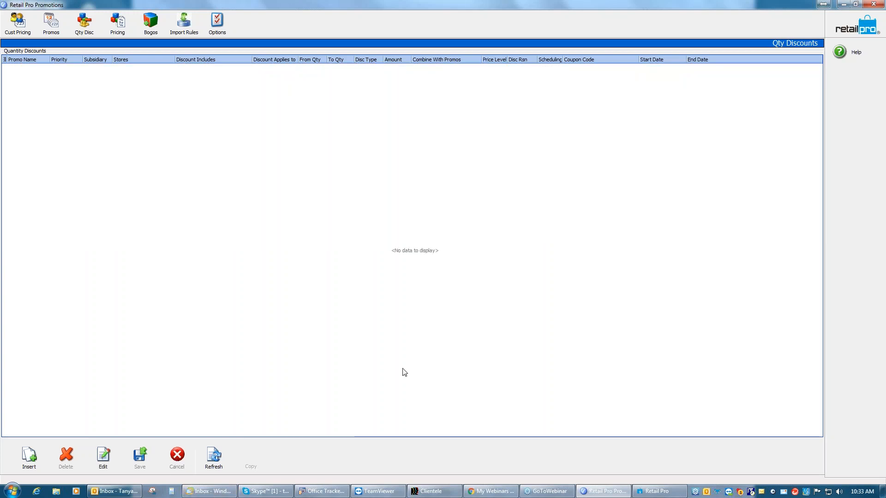
Return to the Retail Pro Promotions start screen.
left_click(848, 30)
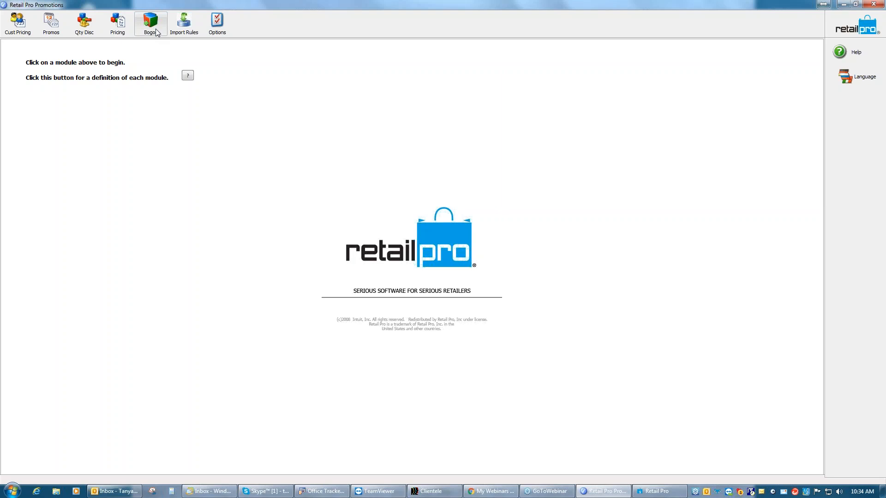
Add a new Bogo named 'Webinar' with priority 1 and subsidiary 001.
left_click(152, 26)
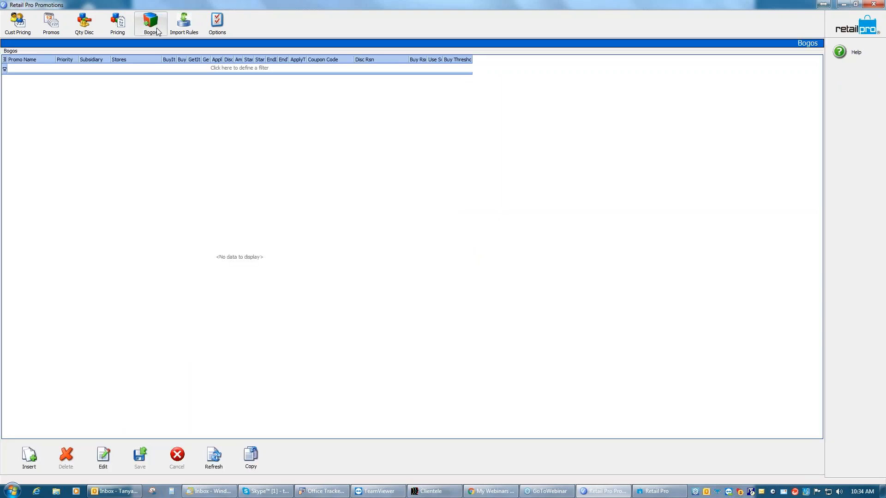
left_click(29, 456)
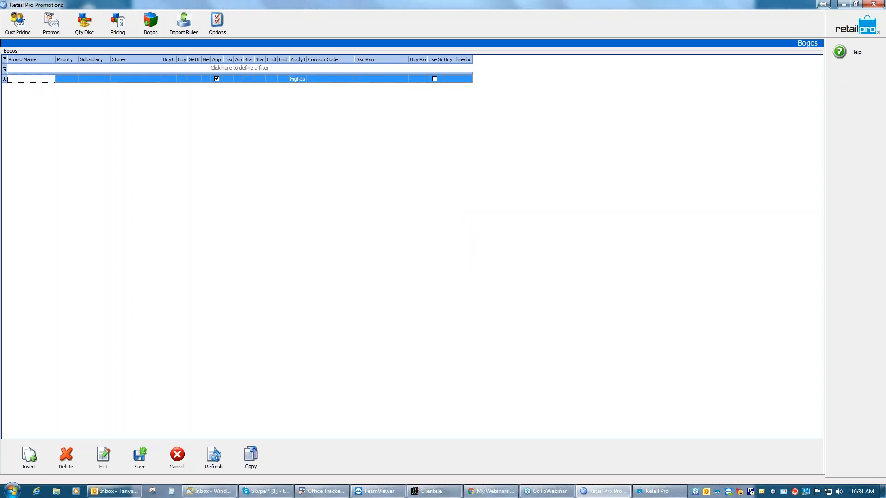
type("Webinar")
left_click(62, 79)
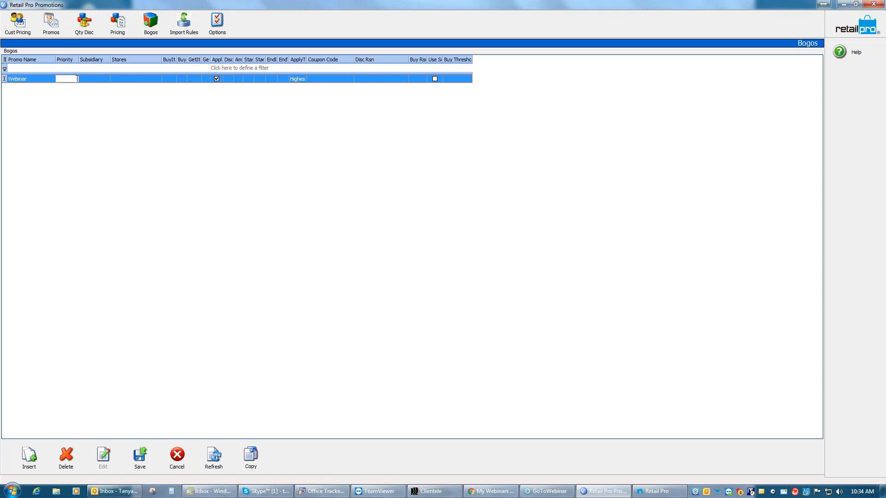
key("Tab")
left_click(106, 78)
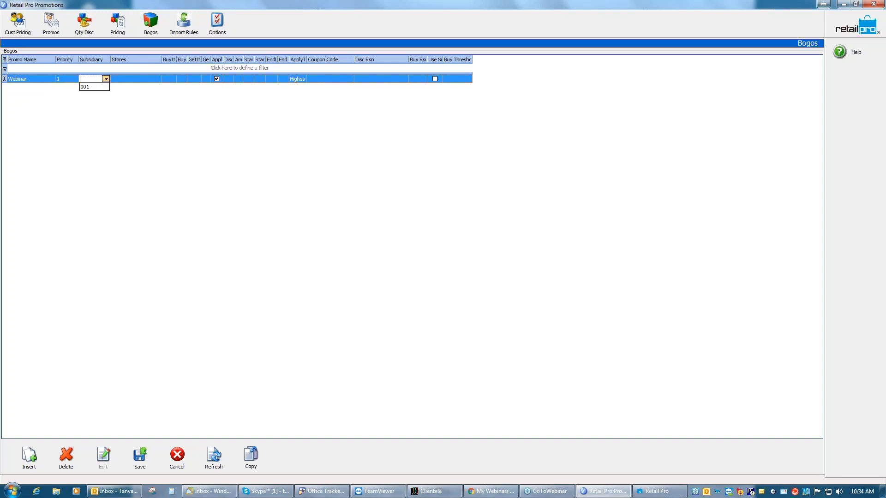
left_click(103, 88)
Assign stores Default0 and Default1 to Webinar and widen the item filter columns.
left_click(141, 79)
left_click(158, 80)
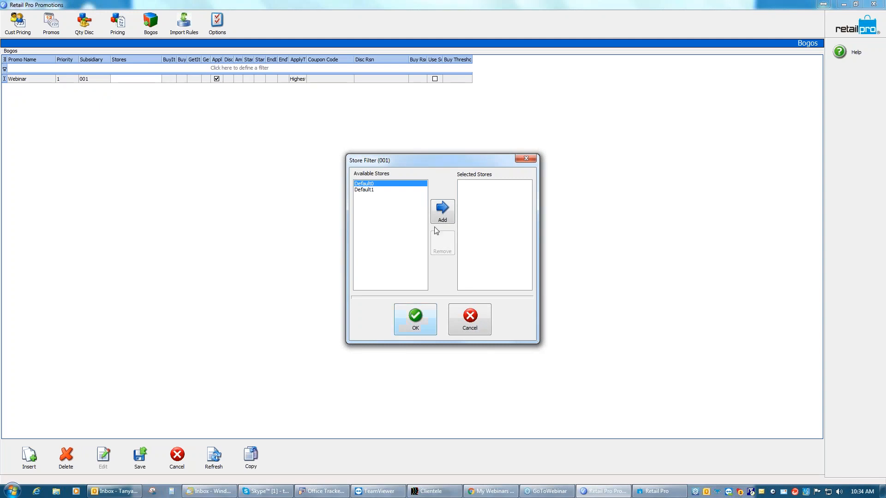
left_click(435, 217)
left_click(436, 217)
left_click(413, 317)
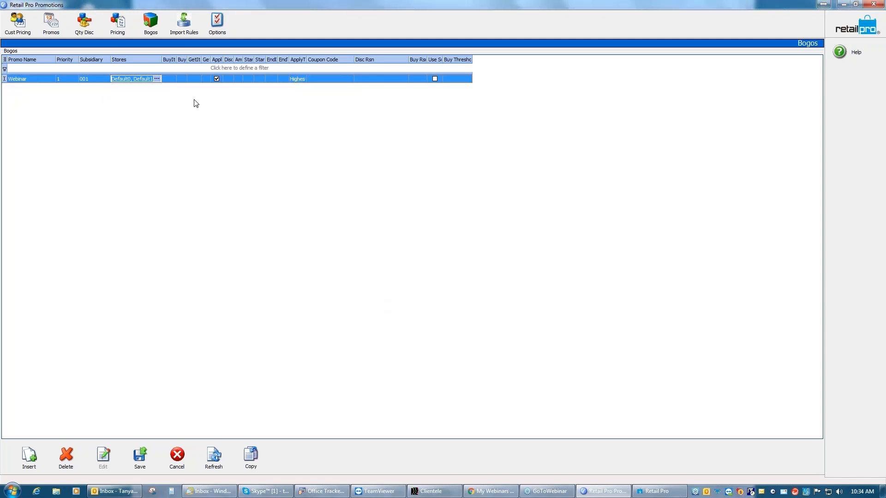
left_click_drag(176, 60, 210, 60)
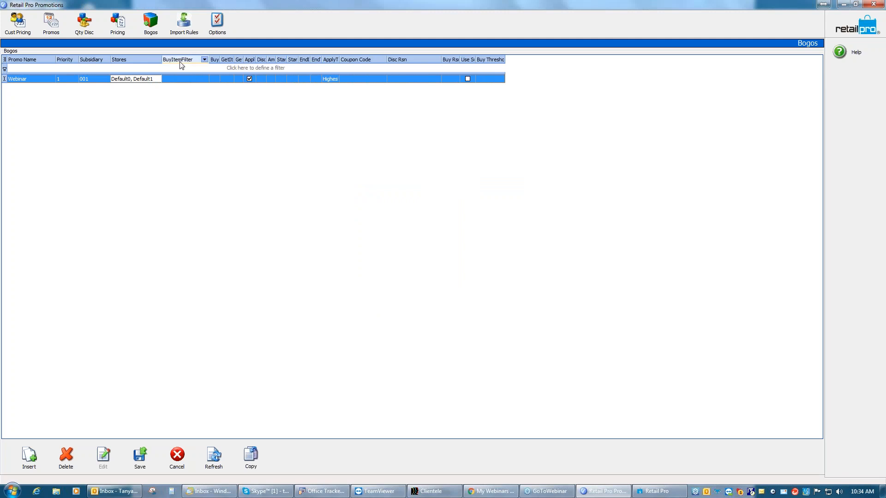
left_click_drag(235, 60, 264, 60)
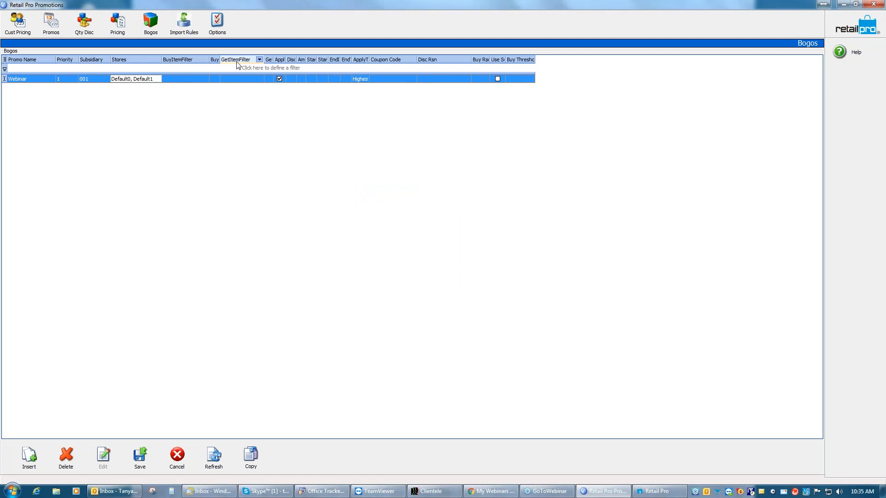
left_click(185, 82)
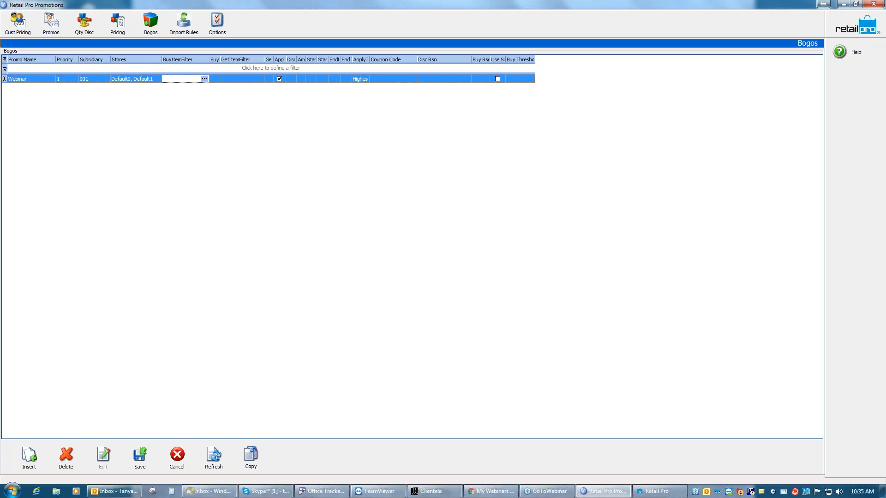
Set the buy filter to the ALU 000030 style with a buy quantity of 2.
left_click(205, 78)
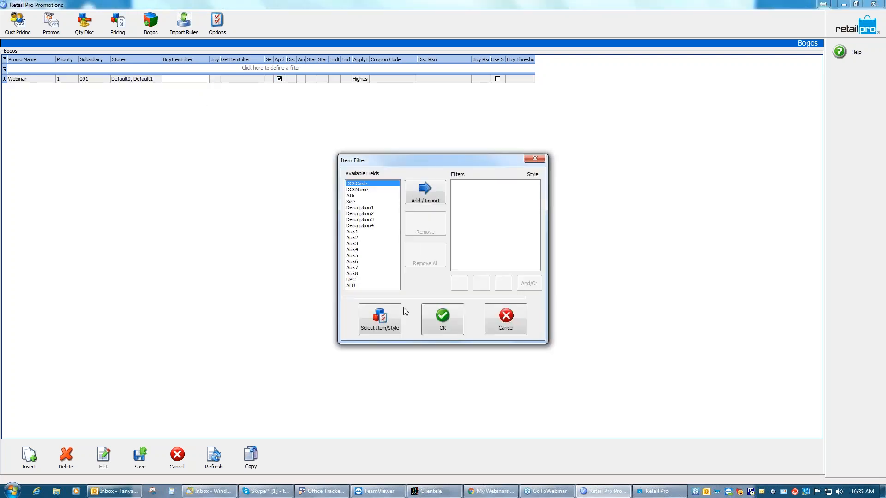
left_click(384, 323)
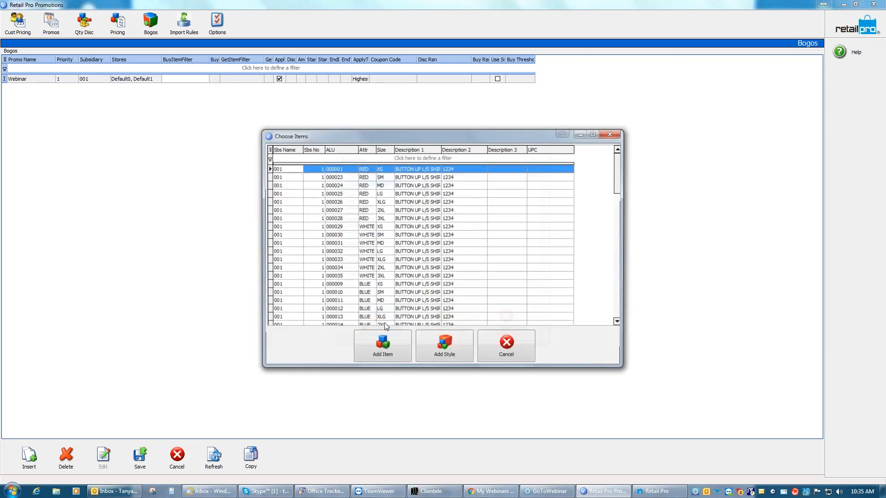
left_click(350, 238)
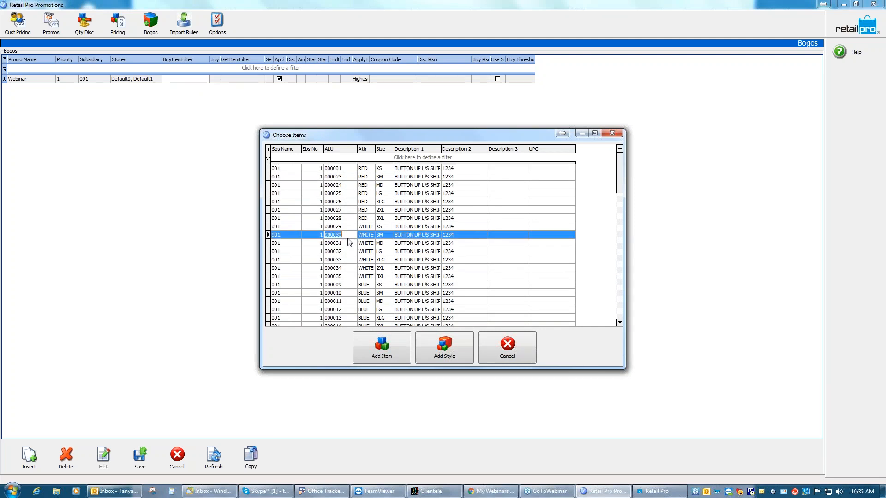
left_click(448, 352)
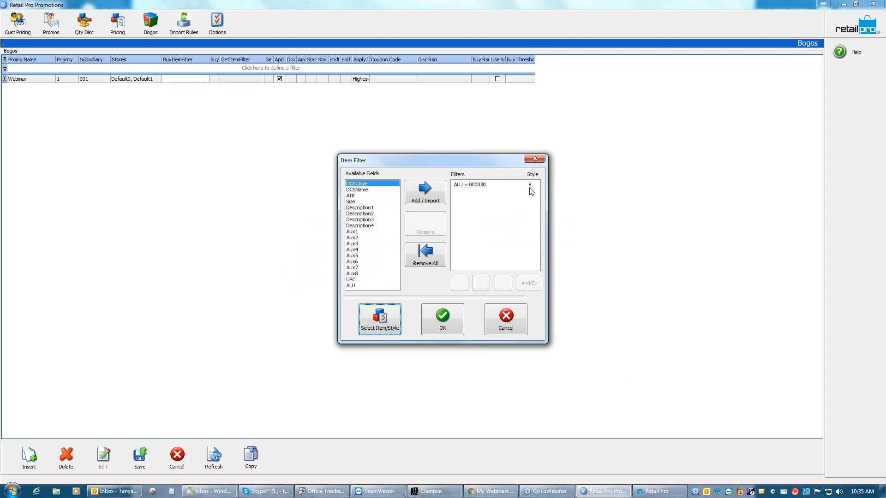
left_click(449, 321)
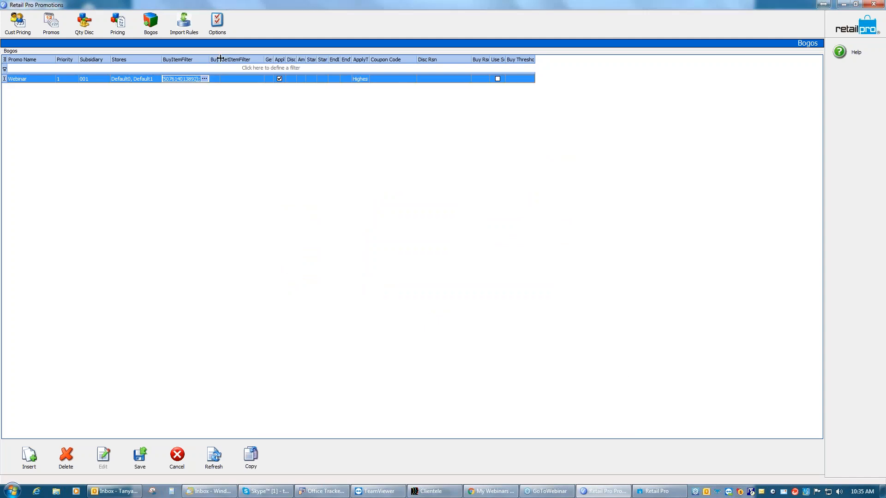
left_click_drag(220, 59, 267, 58)
left_click(237, 78)
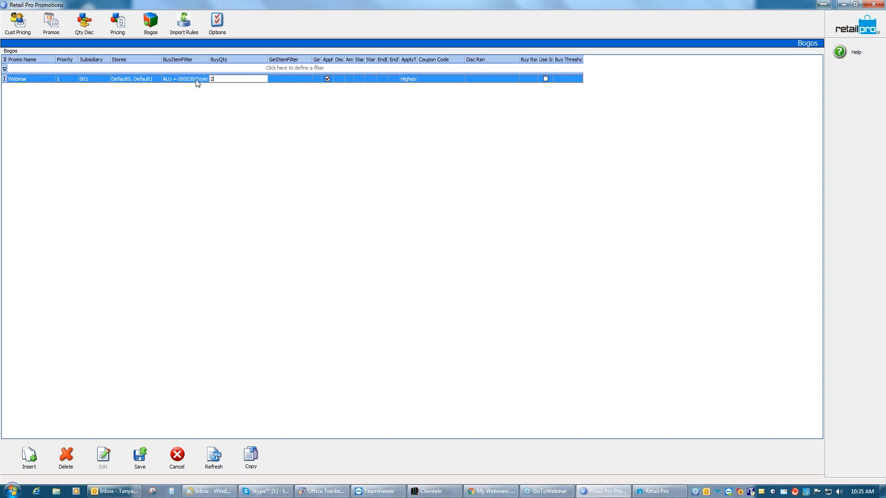
Set the reward filter to the ALU 000010 style with a get quantity of 1.
left_click(288, 79)
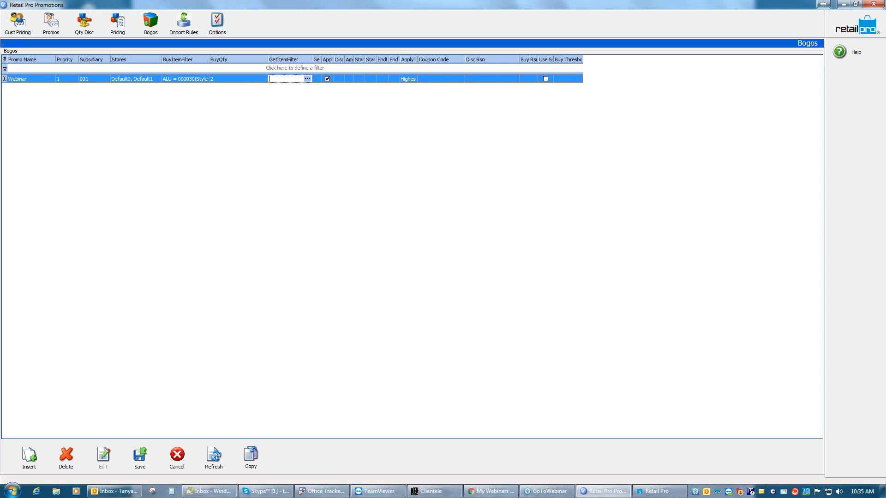
left_click(306, 79)
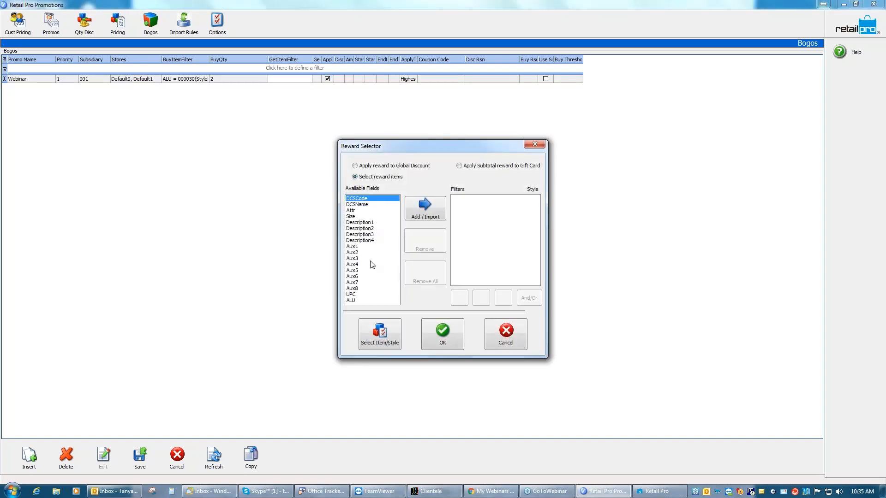
left_click(374, 335)
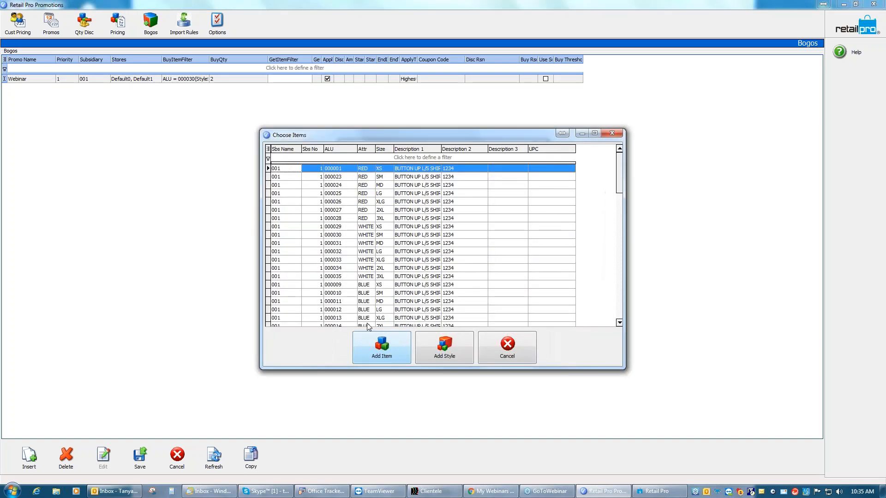
left_click(349, 294)
left_click(438, 352)
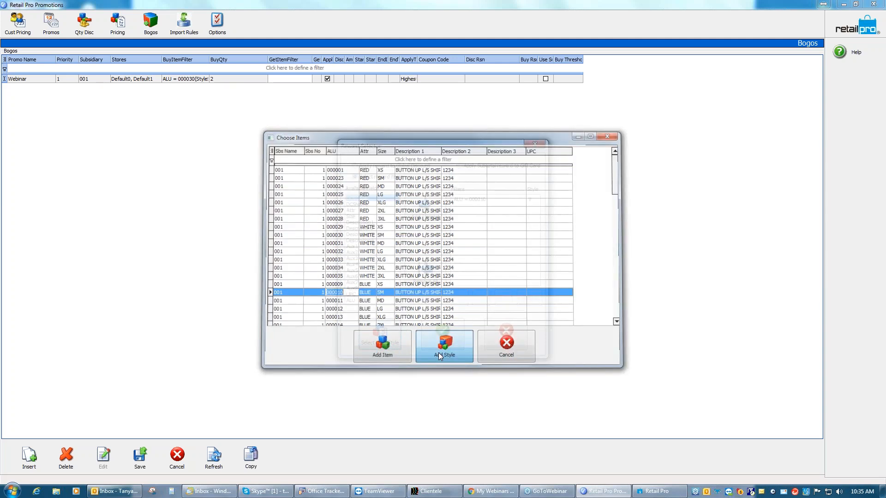
left_click(443, 333)
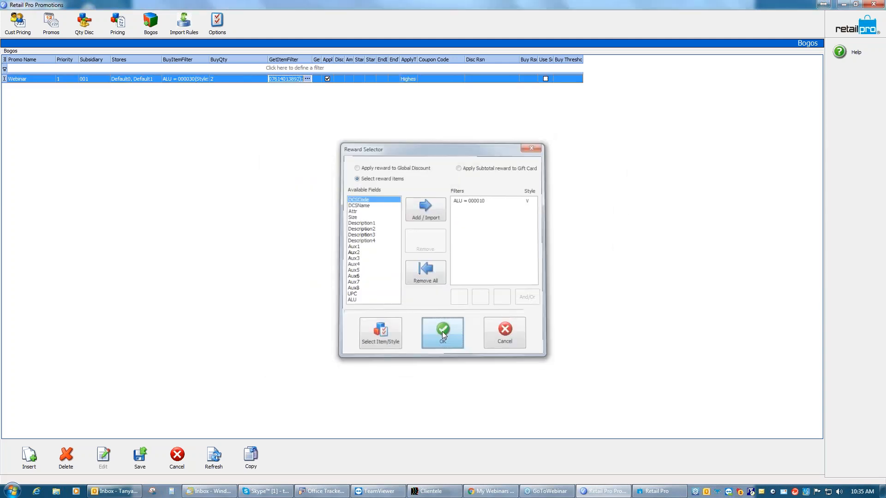
left_click_drag(320, 58, 342, 58)
left_click(328, 79)
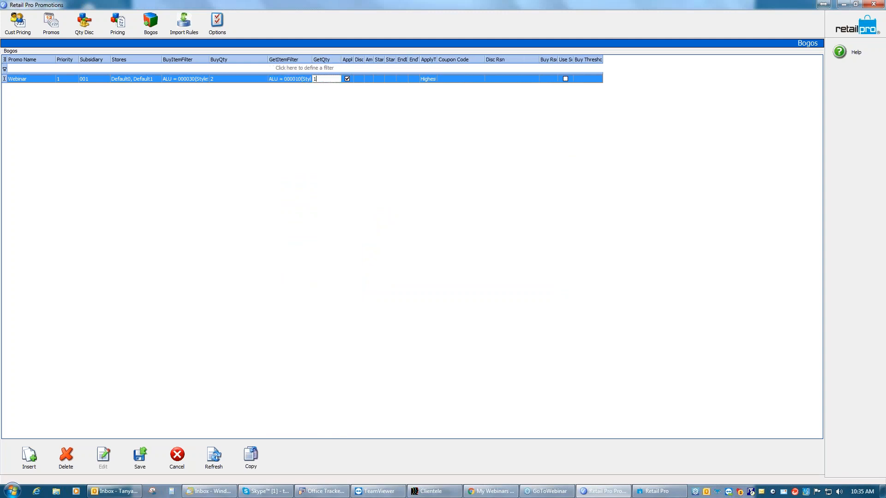
left_click_drag(353, 59, 374, 59)
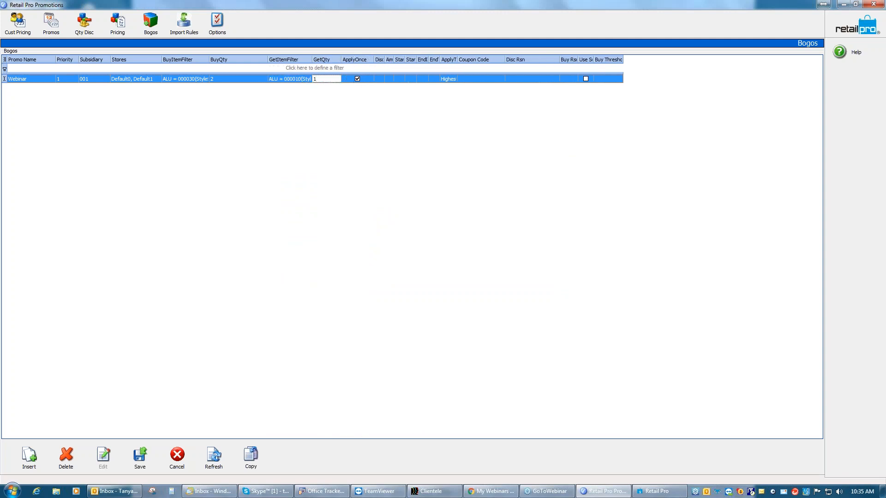
Turn off ApplyOnce for Webinar and set its discount type to Disc %.
left_click(357, 79)
left_click_drag(393, 59, 427, 59)
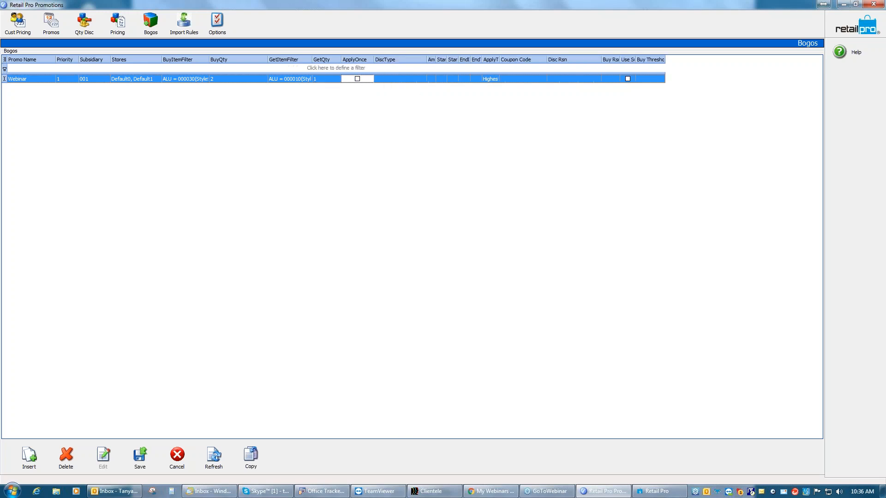
left_click(401, 80)
left_click(422, 79)
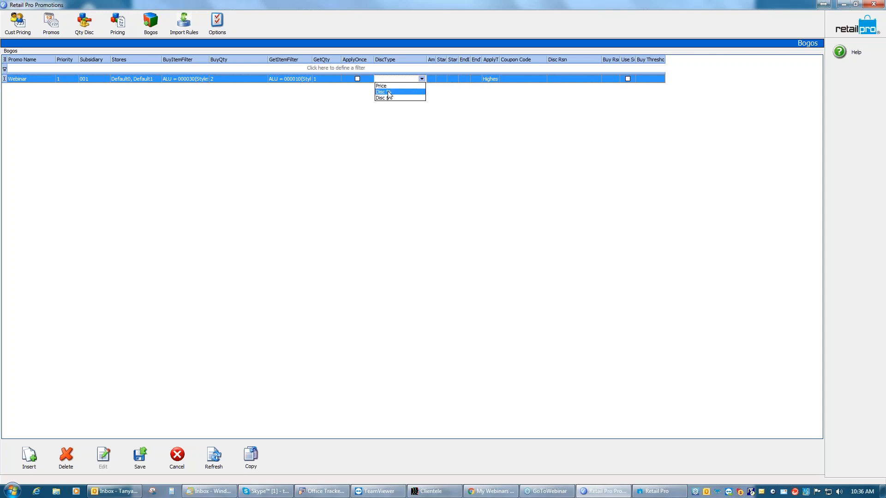
left_click(389, 92)
Enter a discount amount of 50.00 and widen the start date and time columns.
left_click_drag(436, 61, 460, 60)
left_click(447, 80)
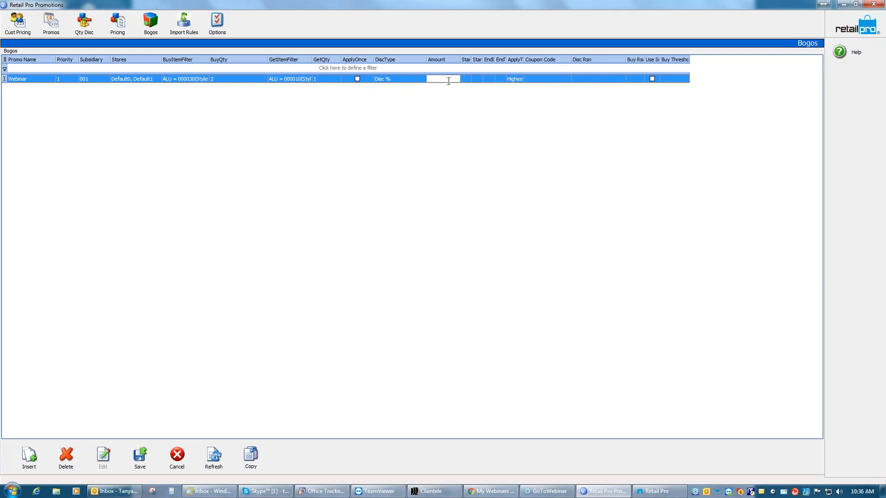
type("50")
left_click_drag(472, 56, 482, 58)
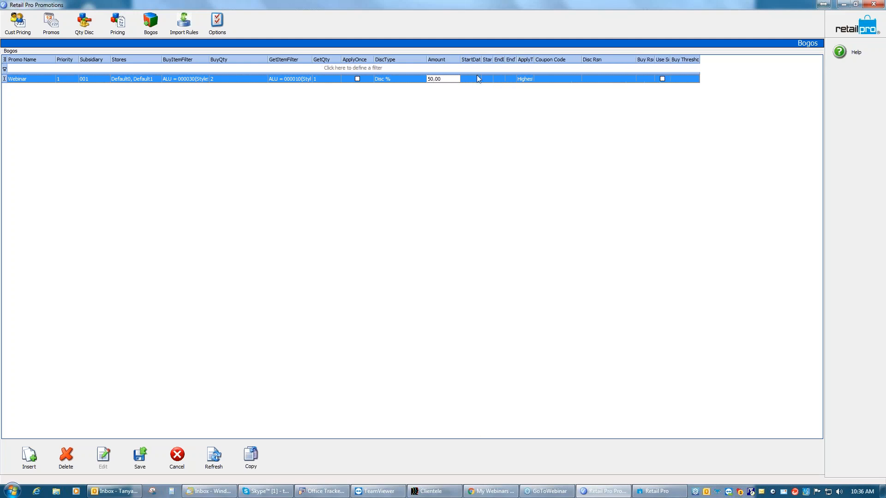
left_click(466, 77)
left_click_drag(482, 59, 488, 59)
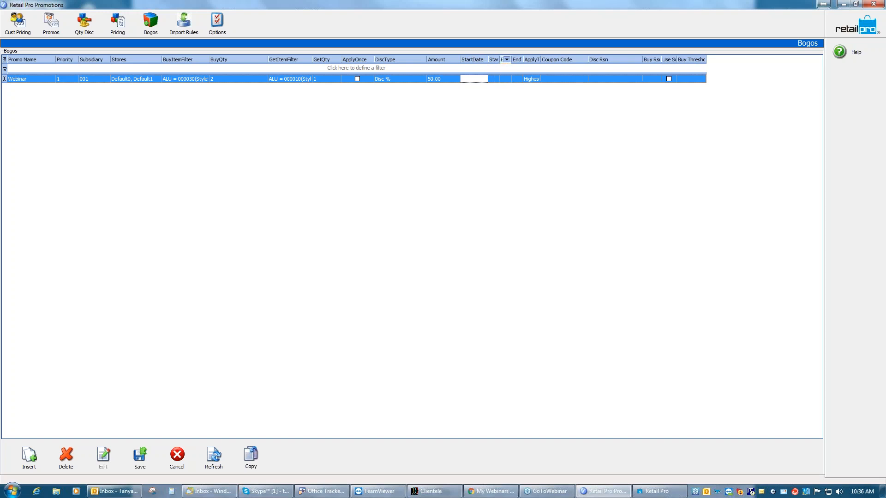
left_click_drag(499, 60, 584, 59)
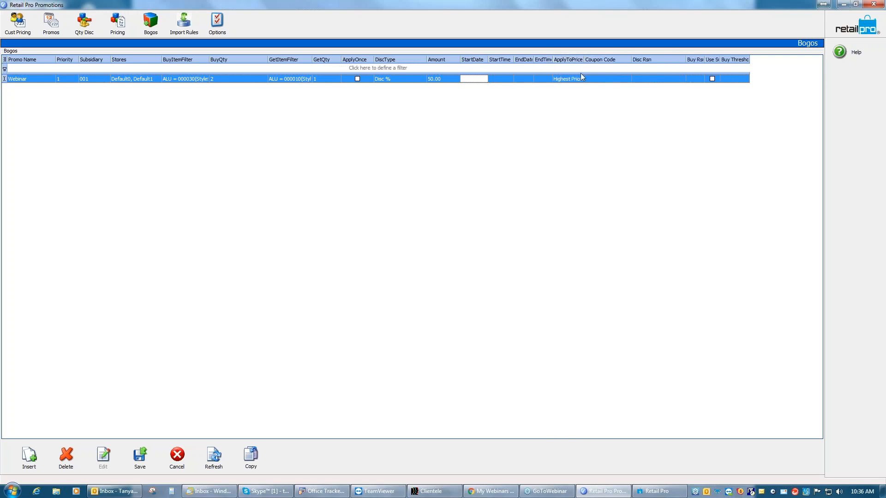
Change Webinar's ApplyToPrice from Highest to Lowest Prices.
left_click_drag(584, 59, 595, 59)
left_click(584, 79)
left_click(590, 79)
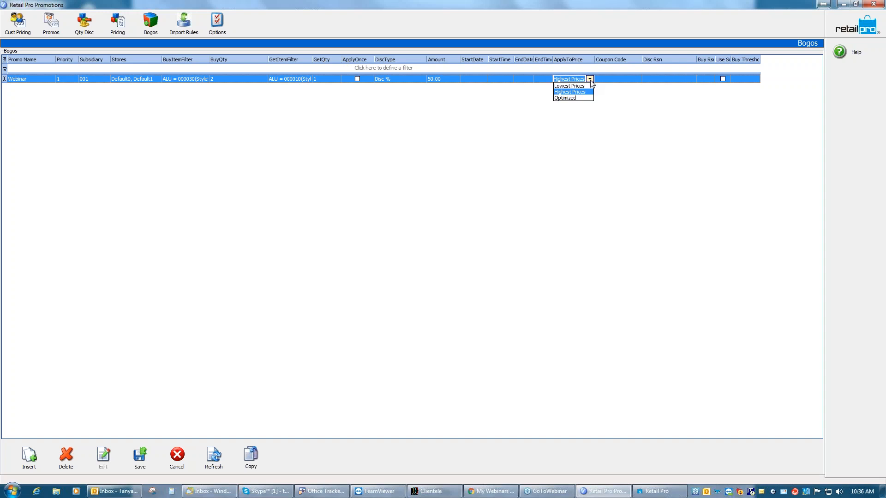
left_click(580, 86)
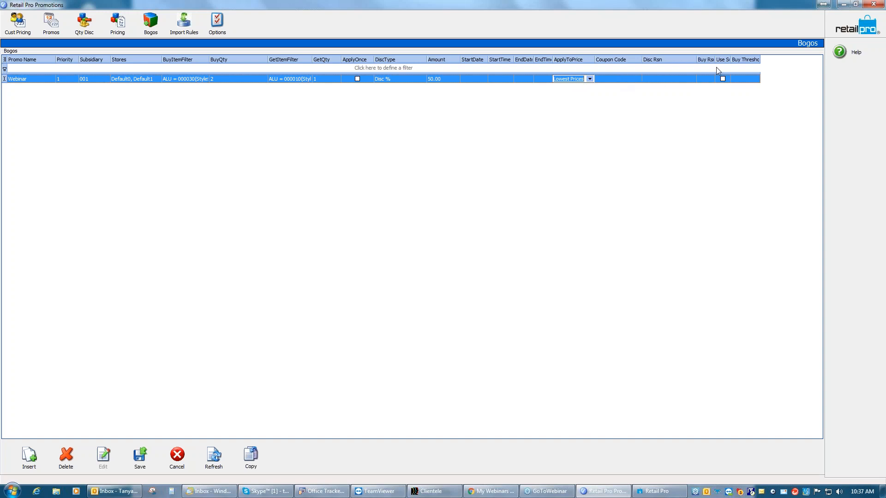
Leave Buy Rsn and Buy Threshold unset and save the Webinar bogo.
left_click_drag(715, 59, 731, 60)
left_click(721, 79)
left_click(727, 80)
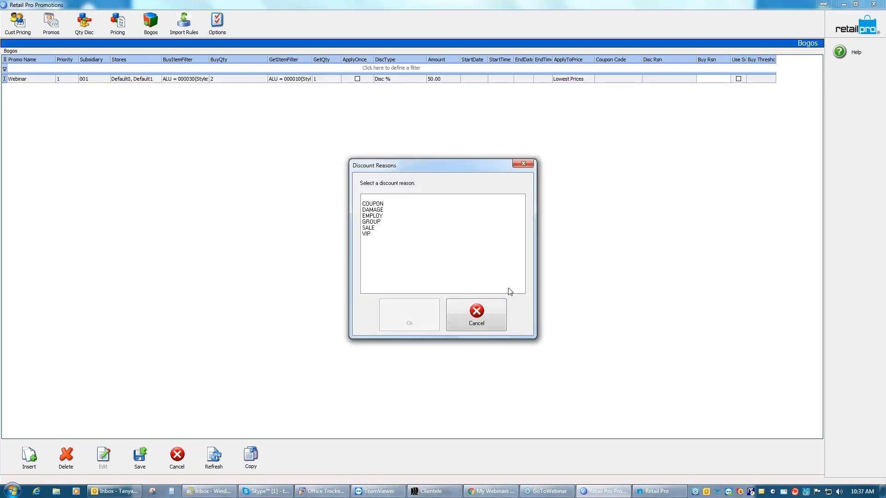
left_click(500, 307)
left_click_drag(746, 60, 761, 59)
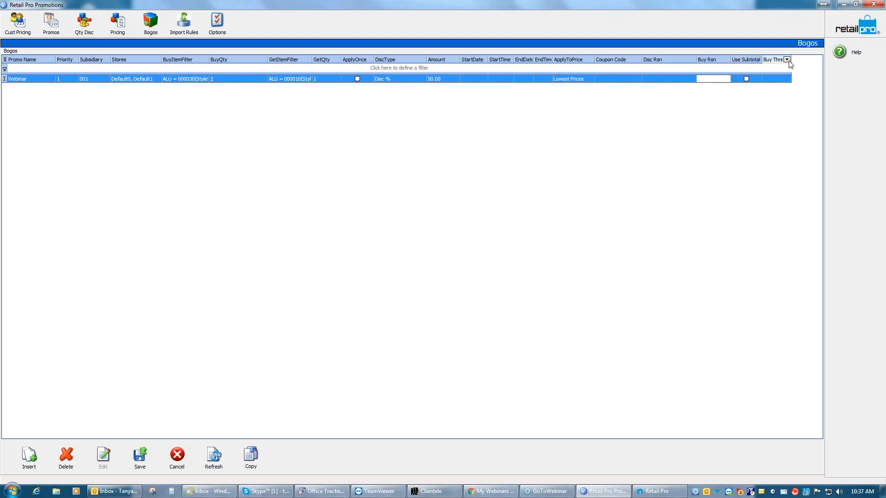
left_click_drag(791, 59, 802, 60)
left_click(783, 76)
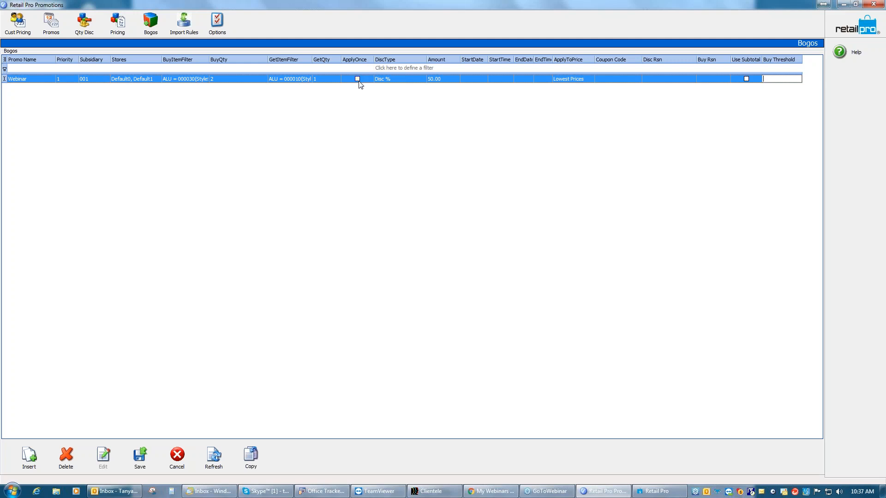
left_click(138, 456)
Exit the main Retail Pro program.
left_click(667, 494)
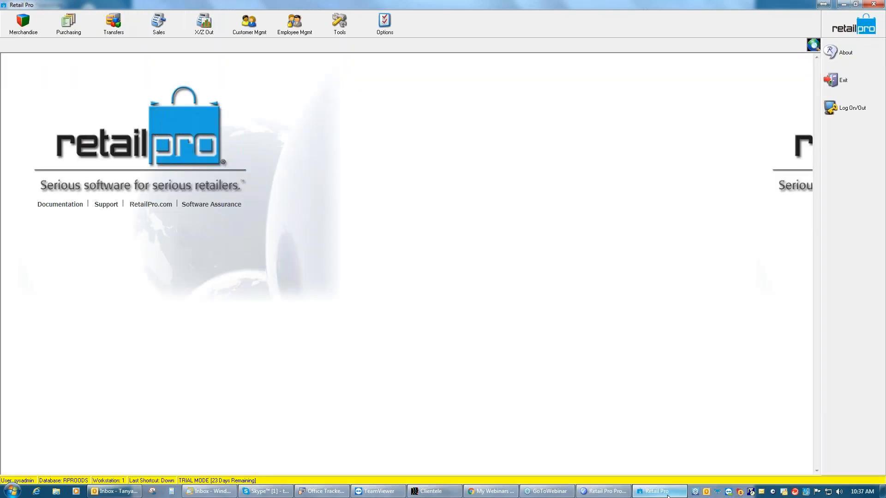
left_click(875, 5)
left_click(425, 266)
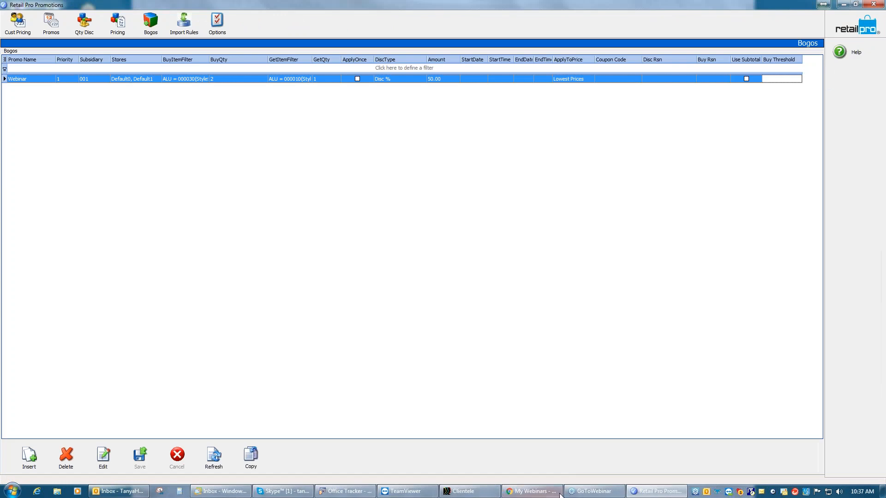
Relaunch Retail Pro 9 from the desktop and log on with the user's password.
left_click(657, 491)
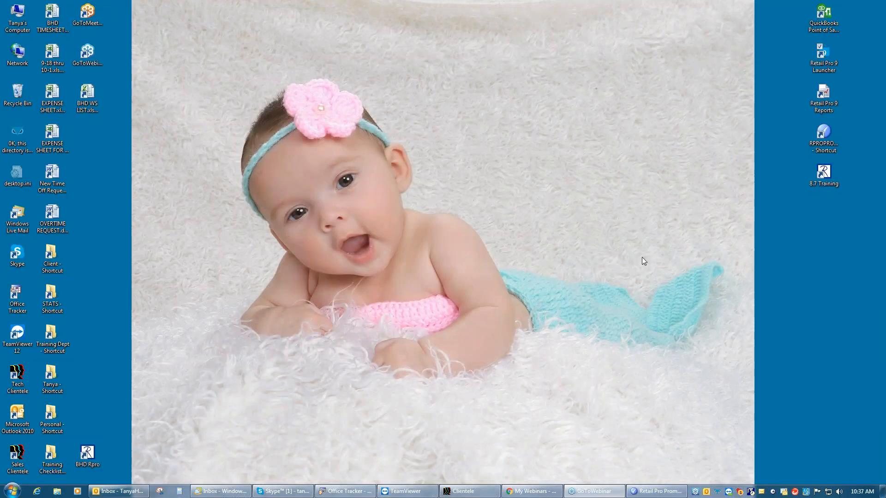
double_click(824, 55)
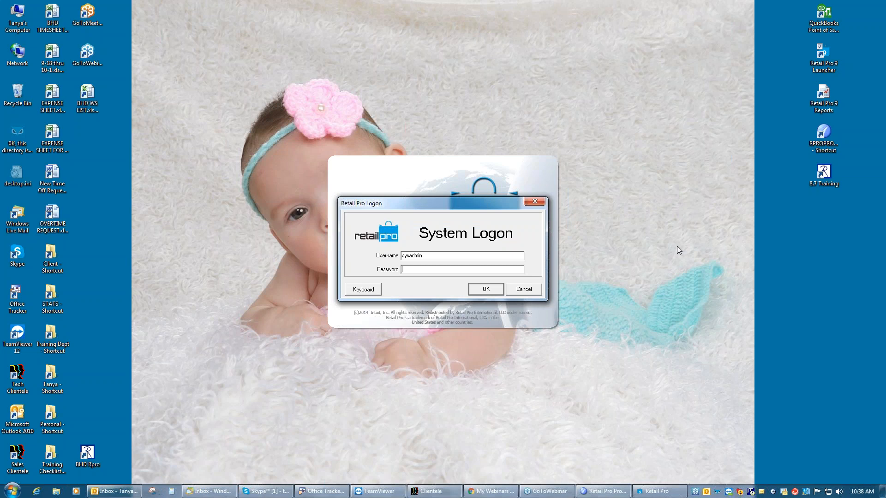
type("***")
key("Return")
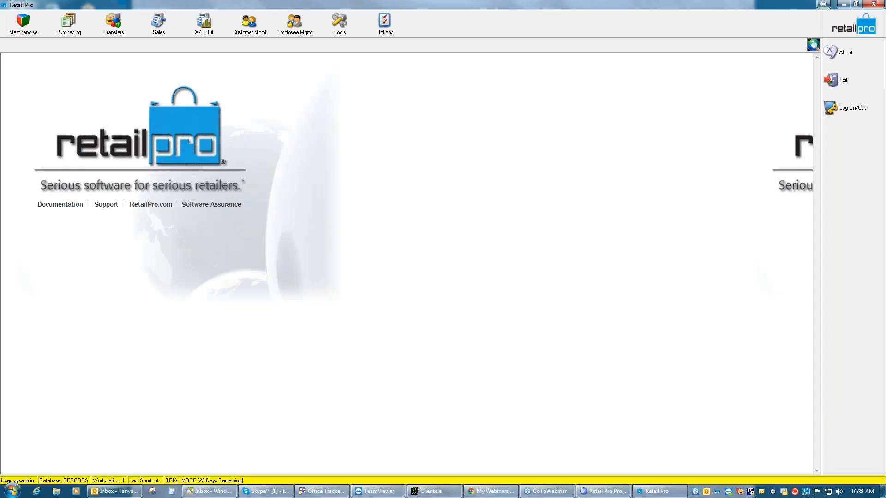
Start a new receipt and add red shirt 000001 with quantity 2.
left_click(160, 28)
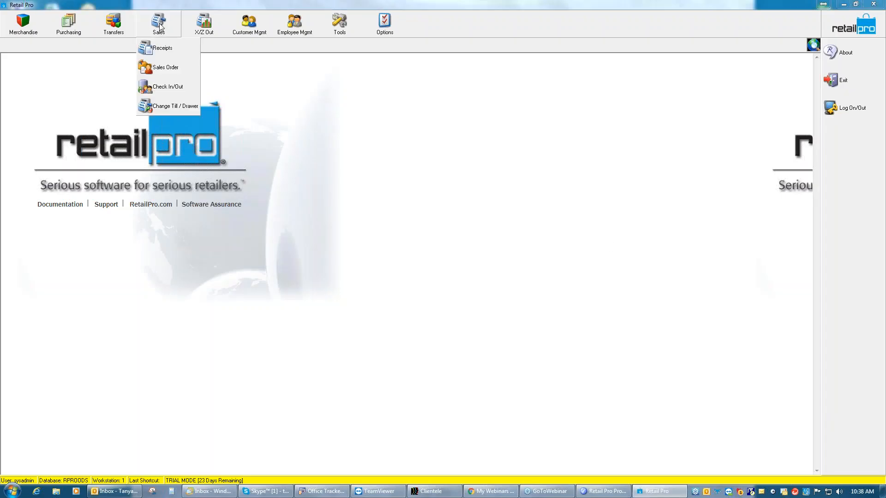
left_click(157, 48)
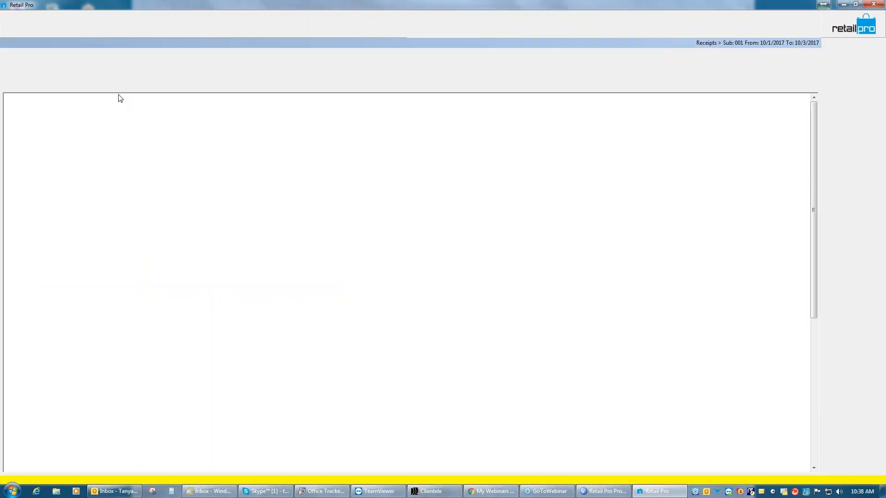
left_click(34, 26)
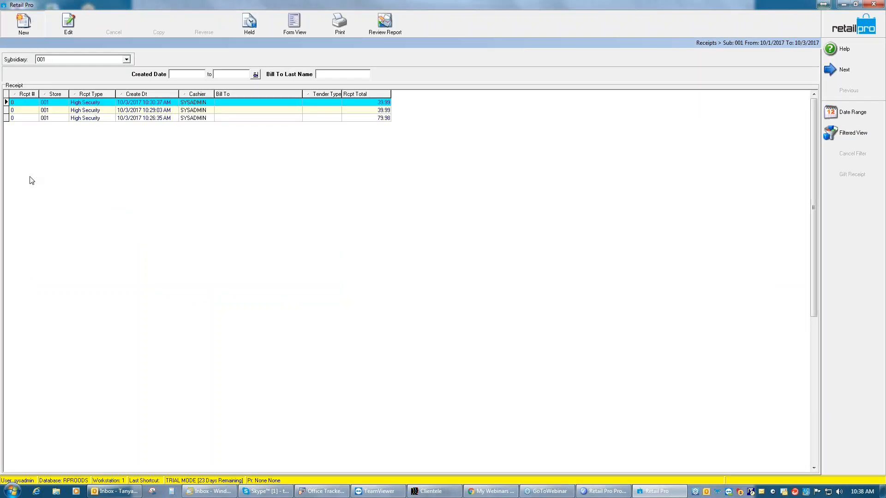
left_click(42, 135)
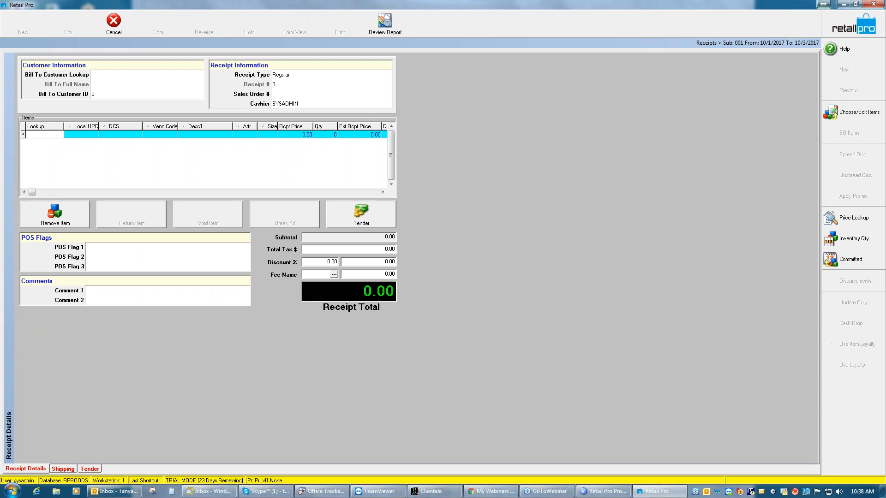
type("000001")
key("Return")
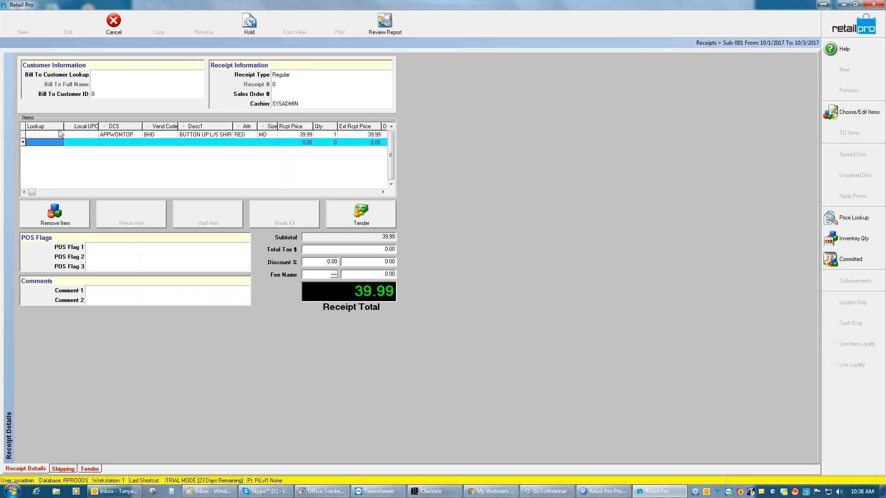
left_click(326, 135)
type("2")
key("Tab")
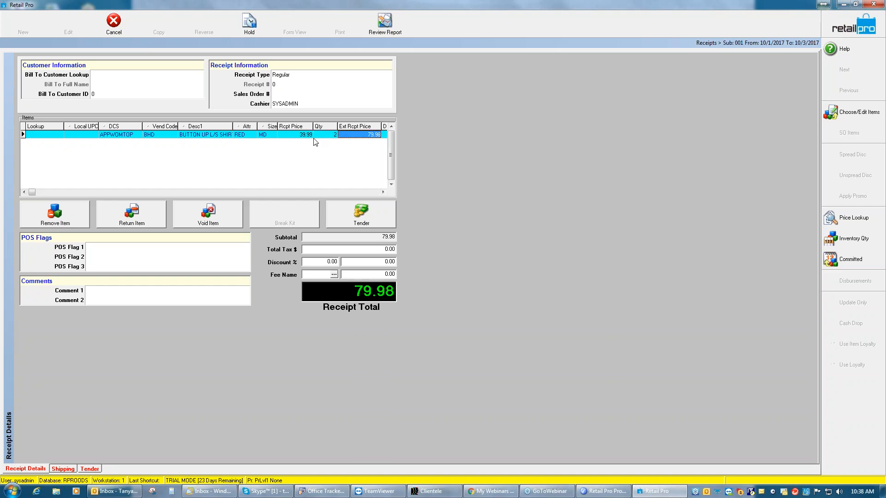
Add white shirt 000030 and confirm the 119.97 total has no promotion discount.
key("Down")
left_click(49, 143)
type("000030")
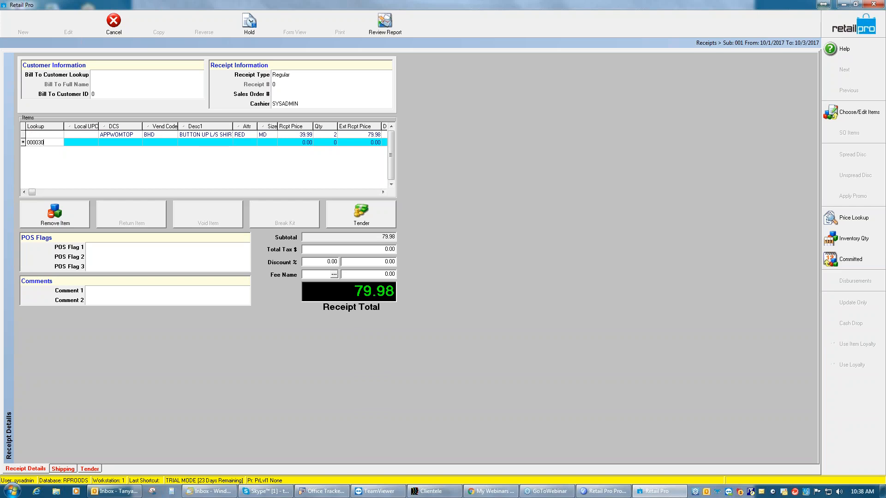
key("Return")
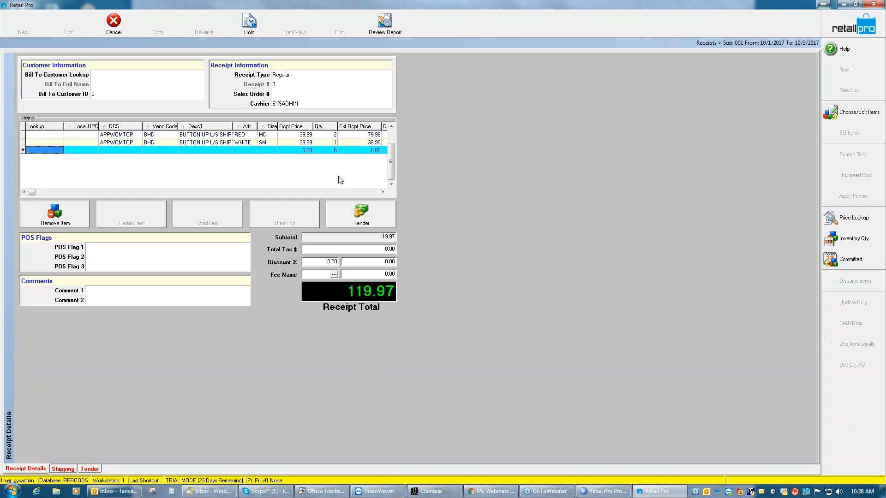
left_click(351, 191)
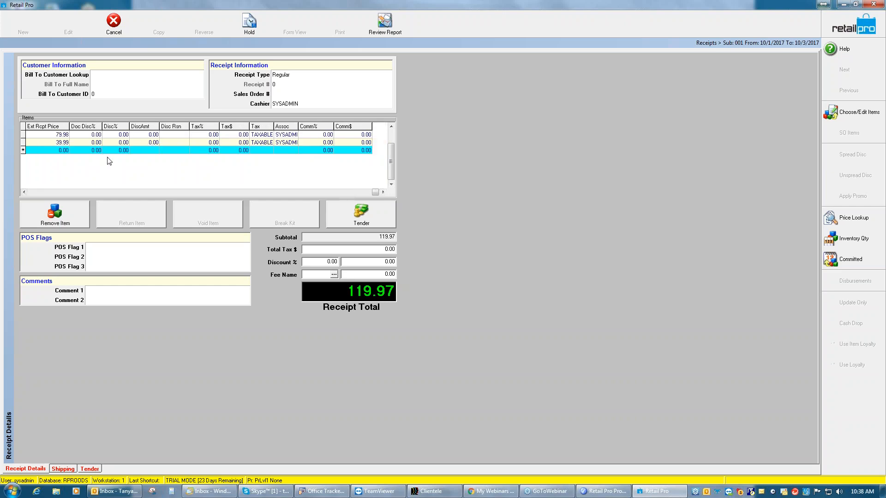
left_click(38, 191)
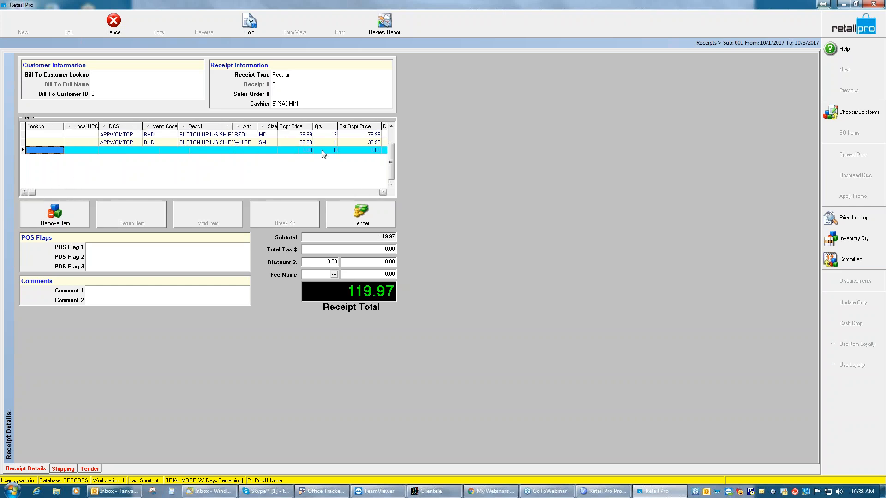
left_click(299, 143)
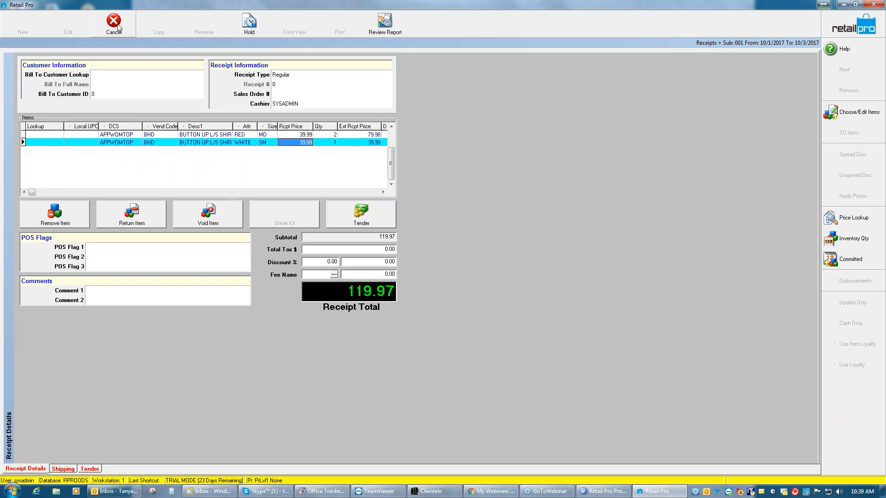
Discard the test receipt, log back on with the password, and close Receipts.
left_click(117, 27)
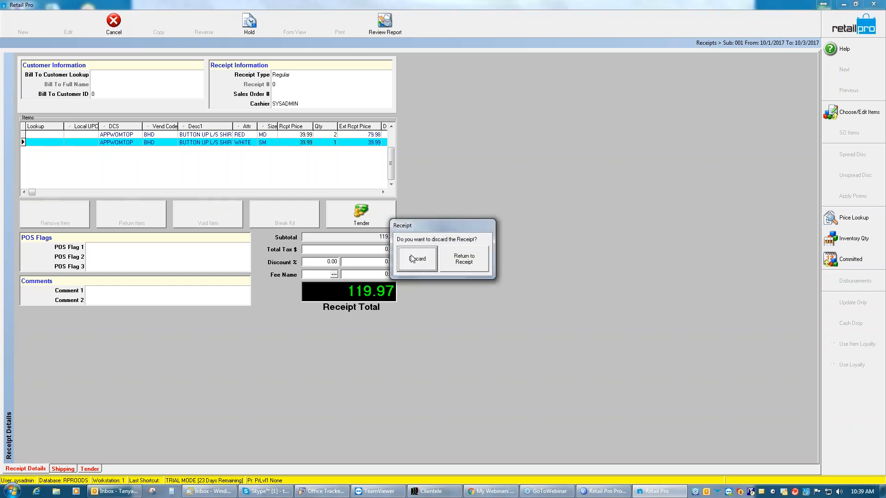
key("Return")
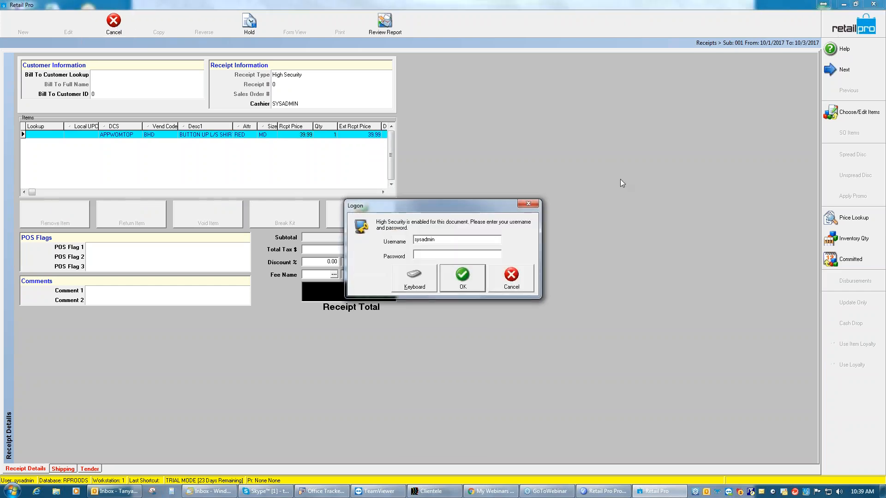
type("sysadmin")
key("Return")
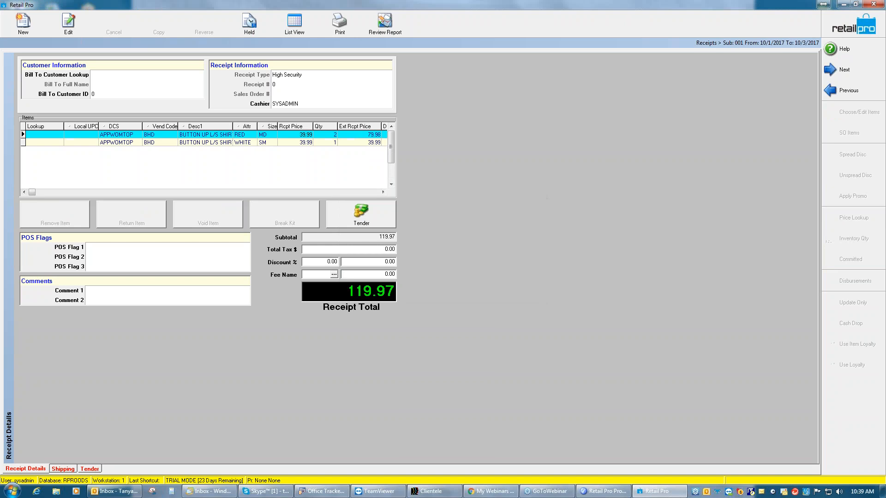
left_click(838, 28)
In System Preferences, browse the Merchandise and Documents General local preferences.
left_click(384, 23)
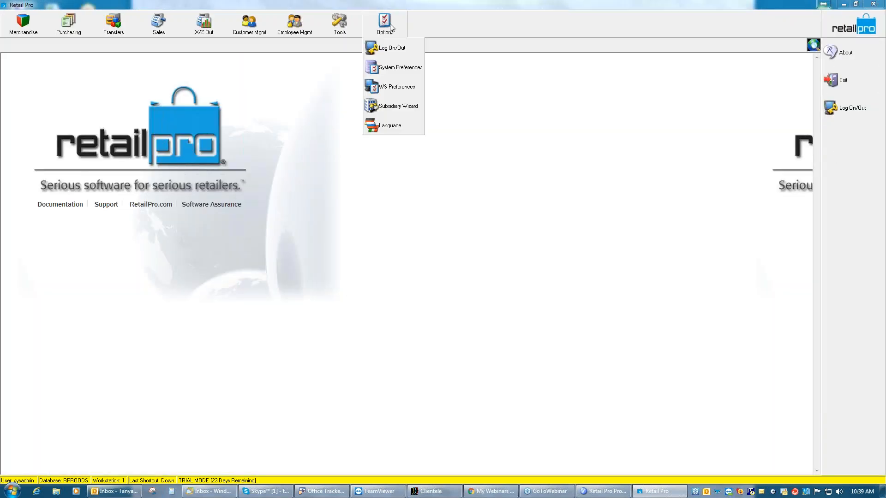
left_click(390, 68)
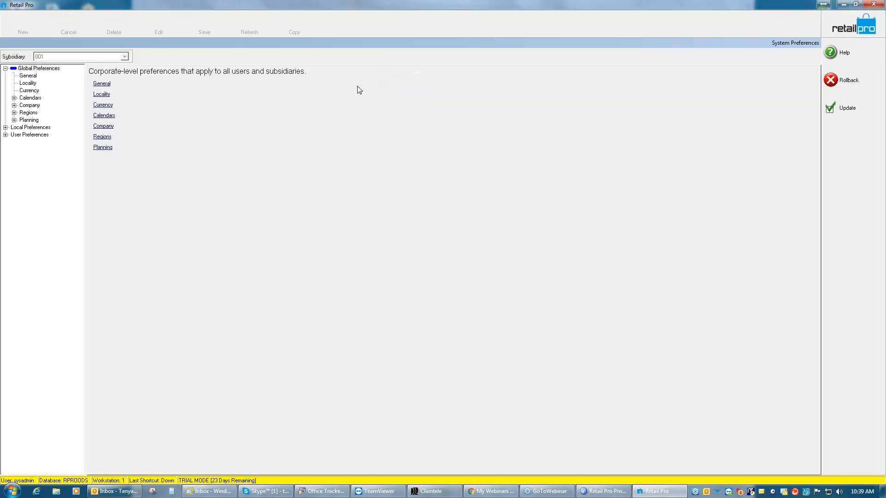
left_click(5, 127)
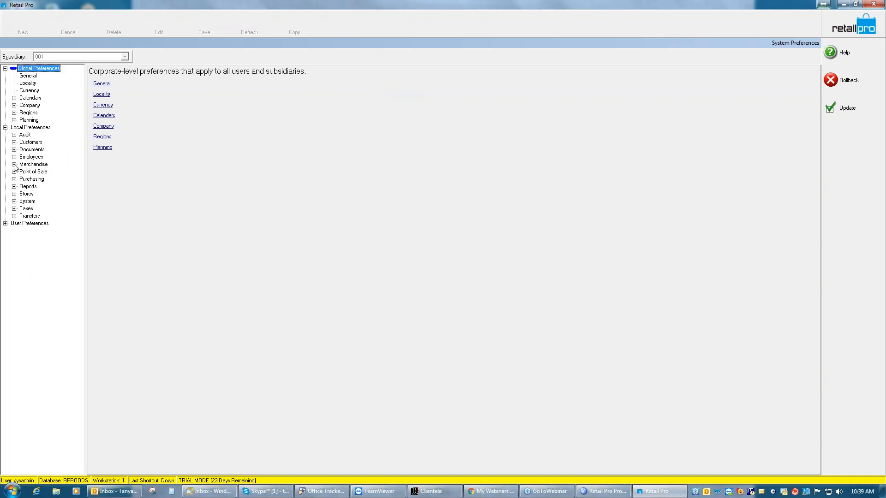
left_click(14, 164)
left_click(36, 173)
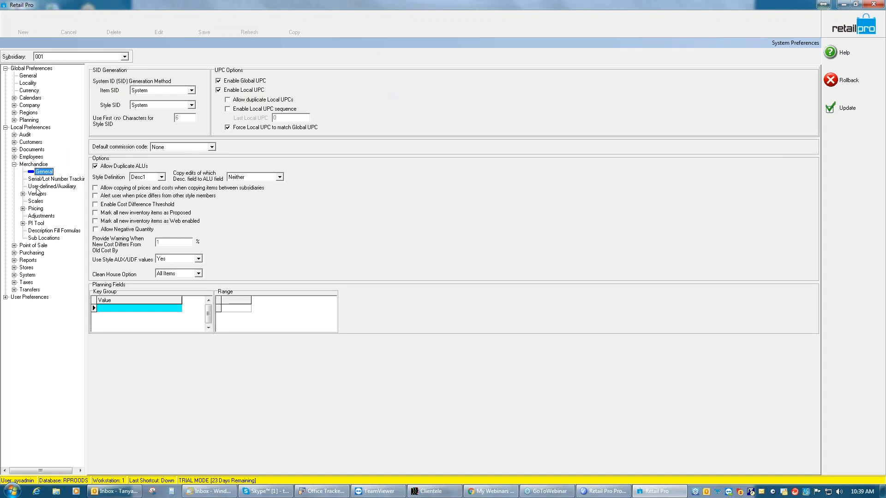
left_click(14, 150)
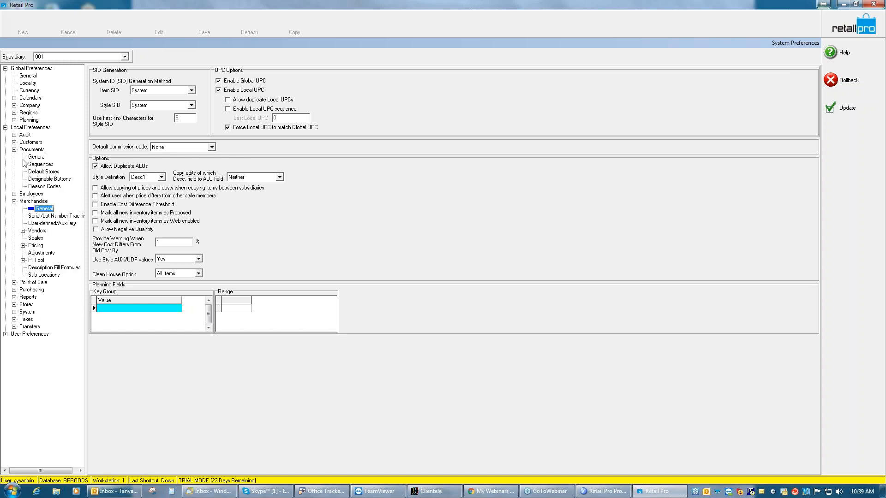
left_click(39, 158)
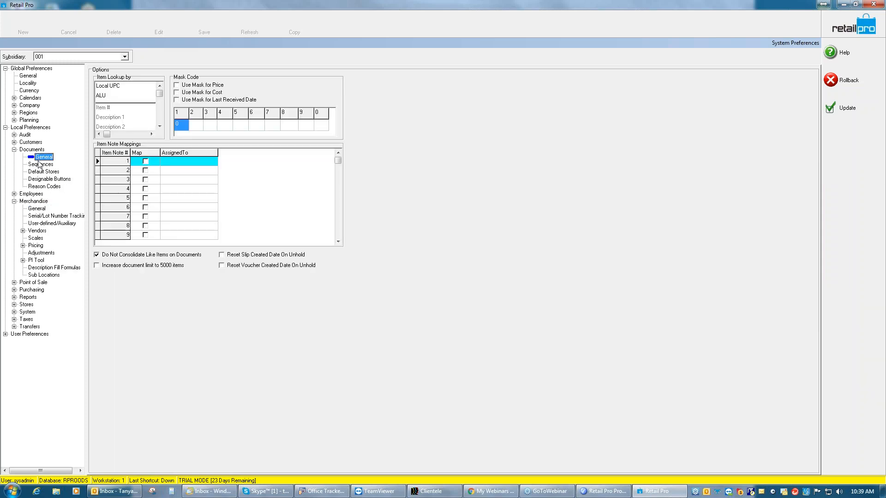
left_click(15, 150)
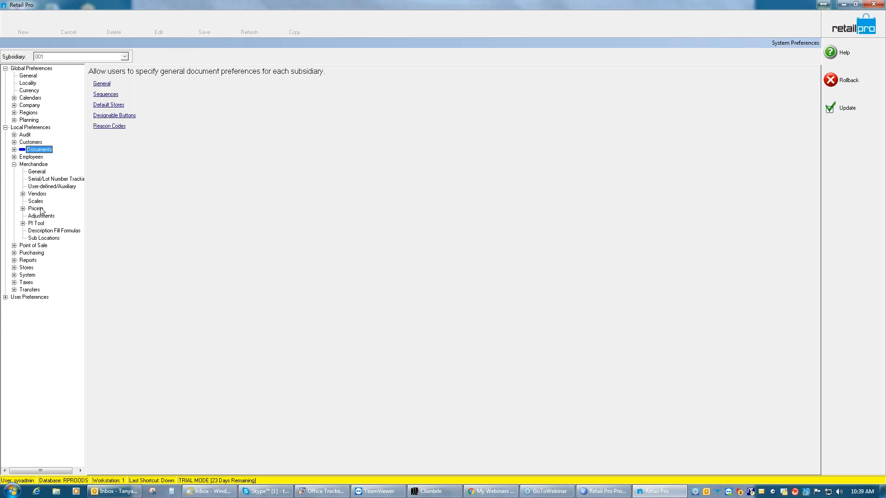
Turn on Automate Promotions under Point of Sale General Price/Discounts.
left_click(14, 246)
left_click(23, 253)
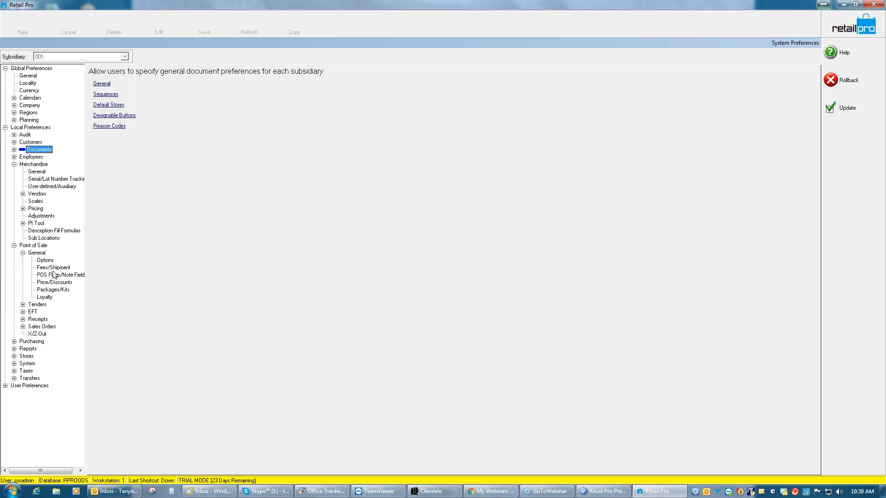
left_click(46, 261)
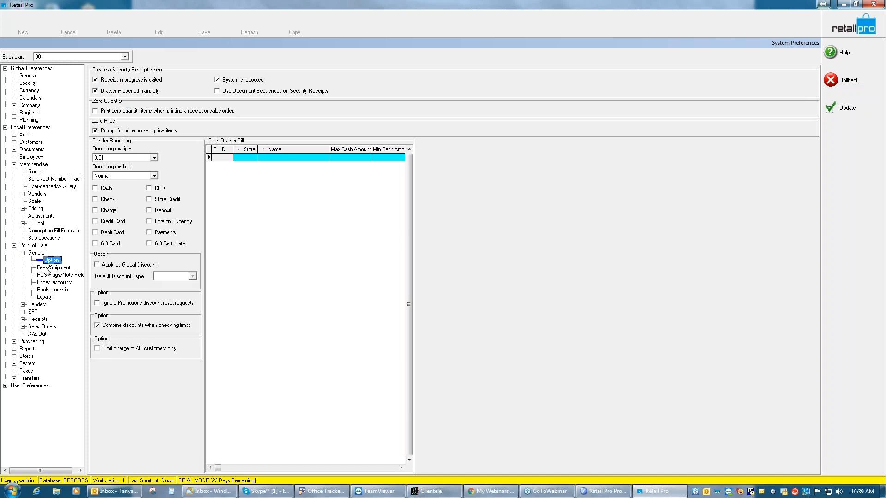
left_click(48, 282)
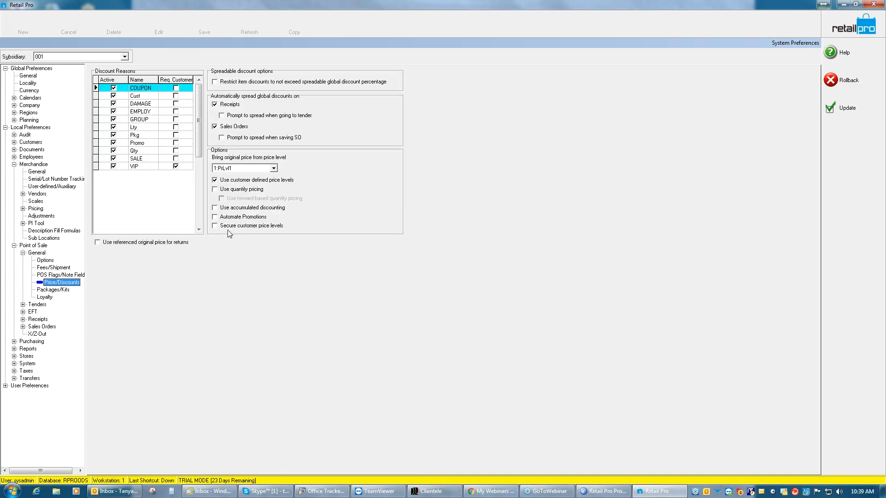
left_click(215, 218)
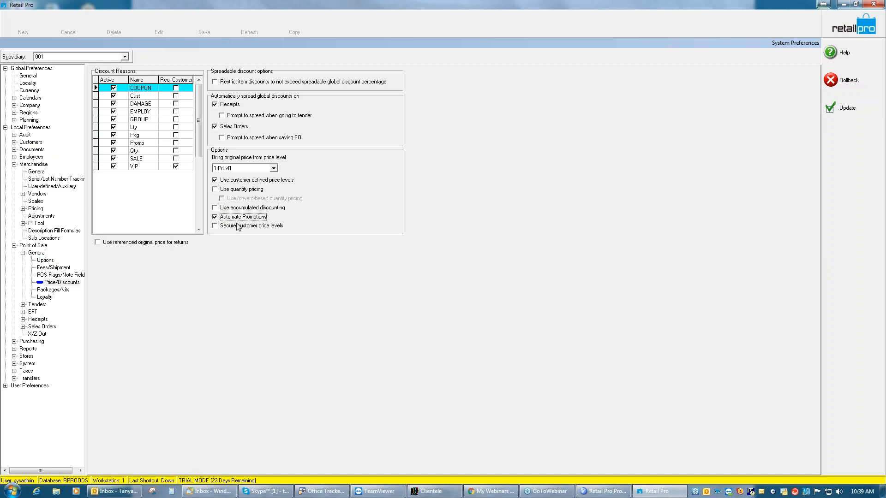
Save the preference change and start a new blank receipt.
left_click(849, 109)
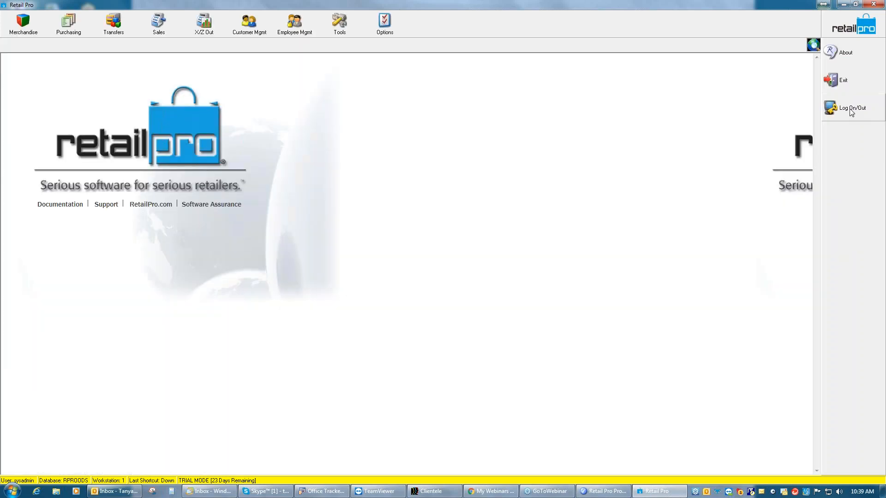
left_click(157, 26)
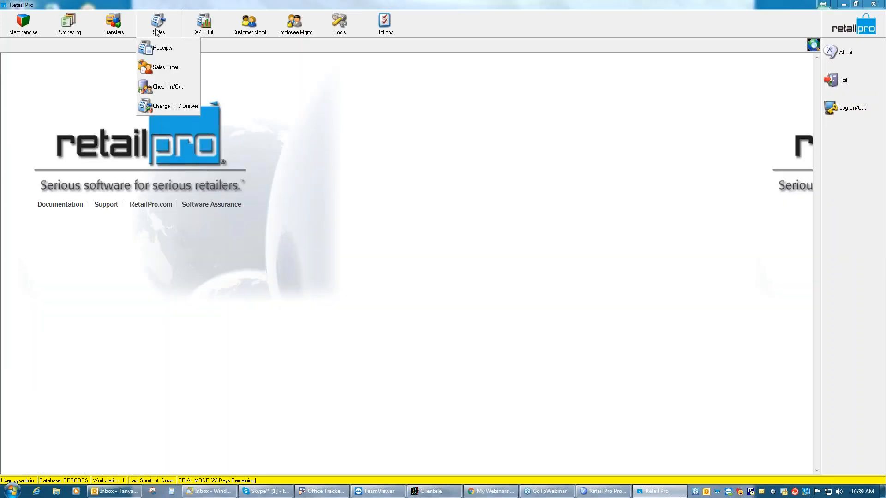
left_click(162, 46)
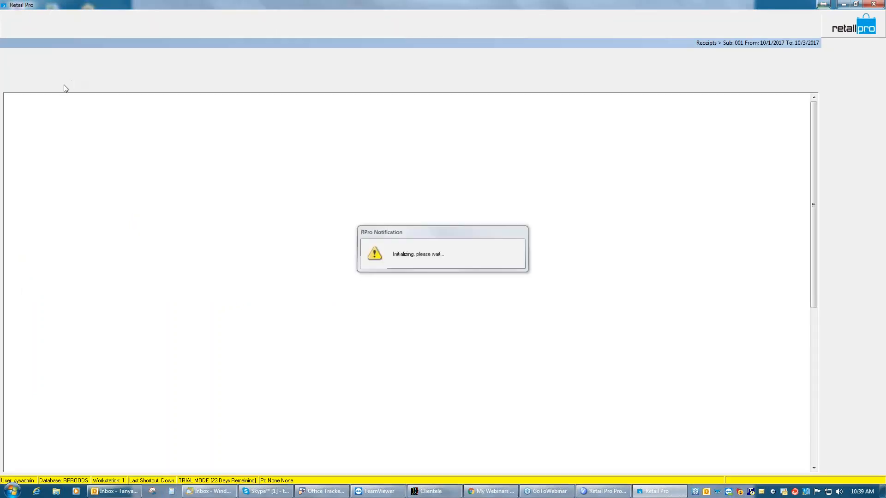
left_click(30, 23)
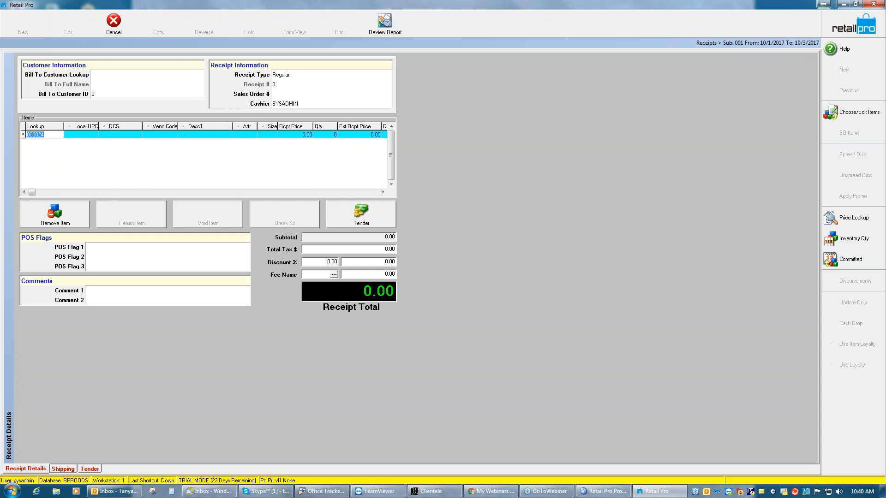
Add red shirts in MD, LG and XLG and check the XLG line's discount.
key("Return")
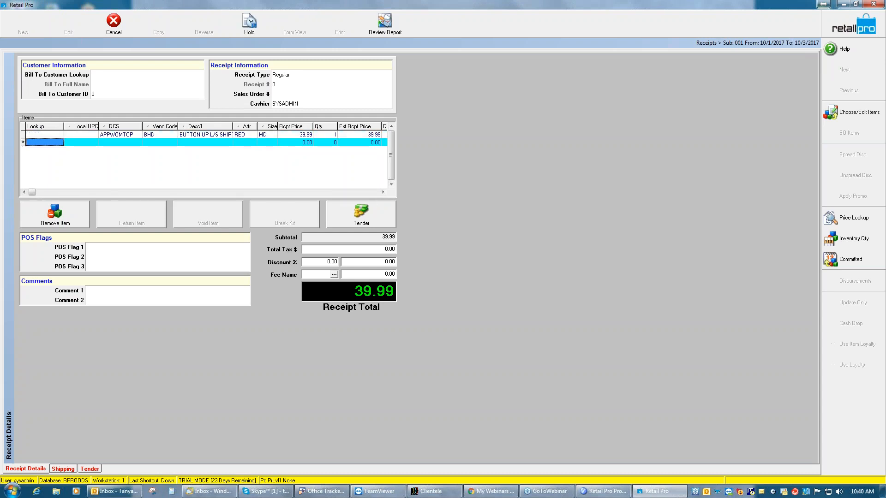
type("000003")
key("Return")
type("000026")
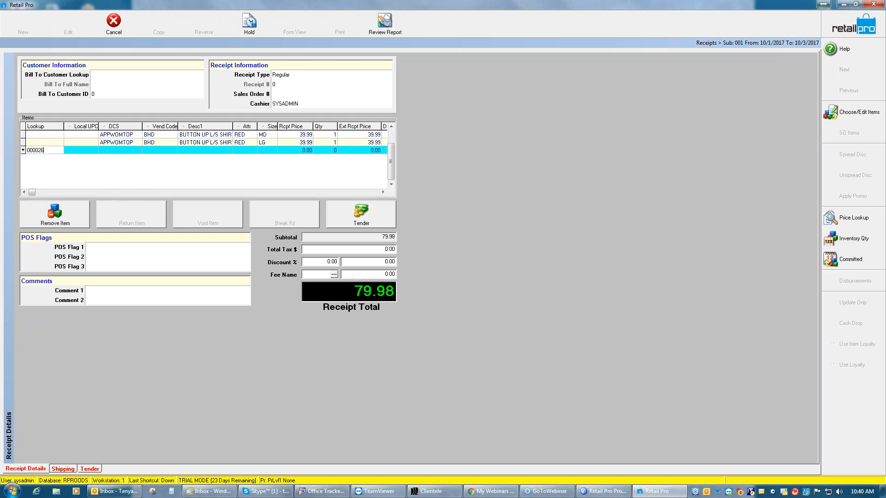
key("Return")
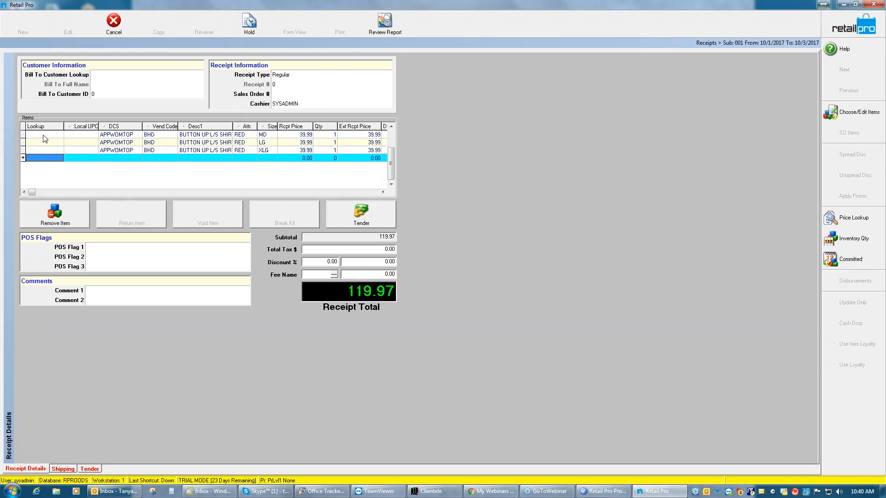
left_click(345, 191)
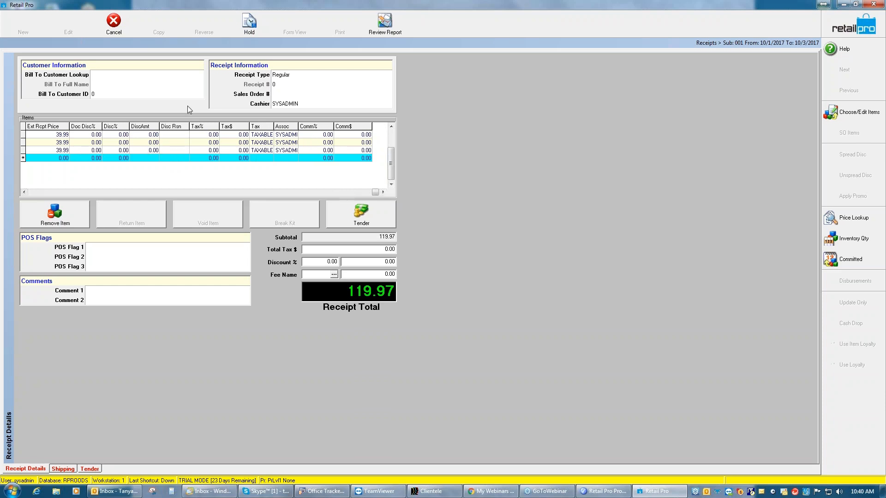
left_click(89, 150)
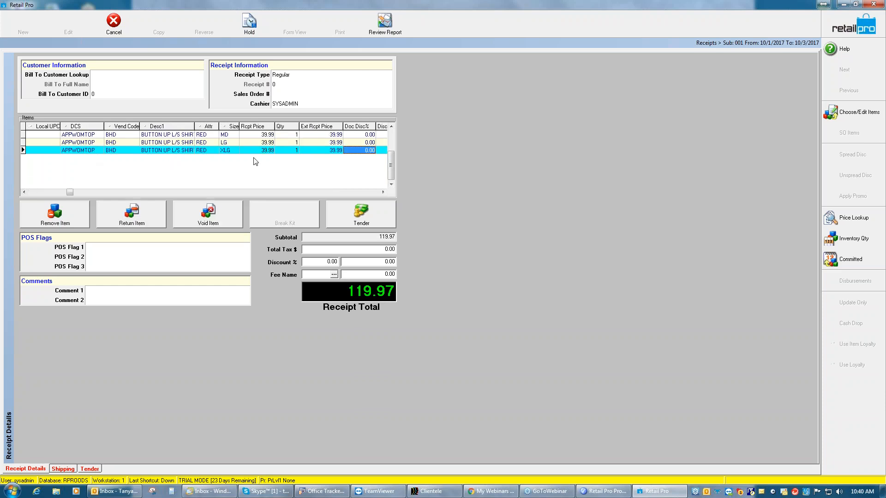
Cancel the receipt and log back on with the password.
left_click(121, 29)
left_click(417, 256)
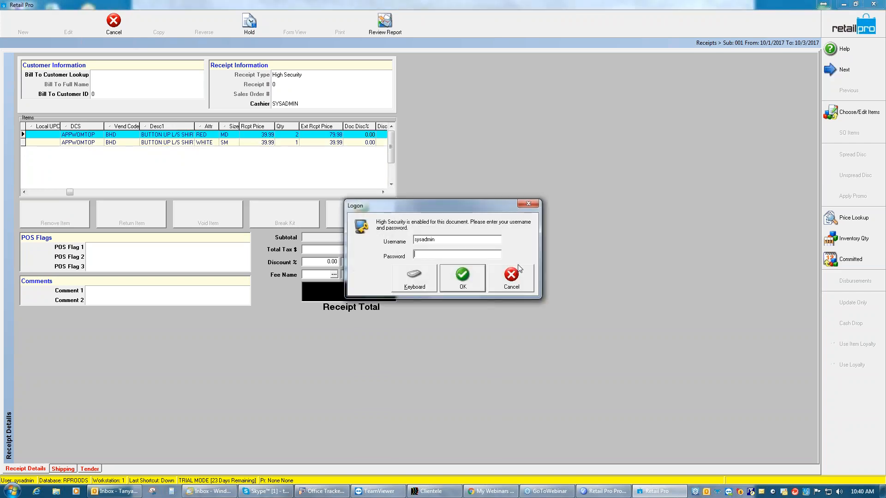
type("*****")
key("Return")
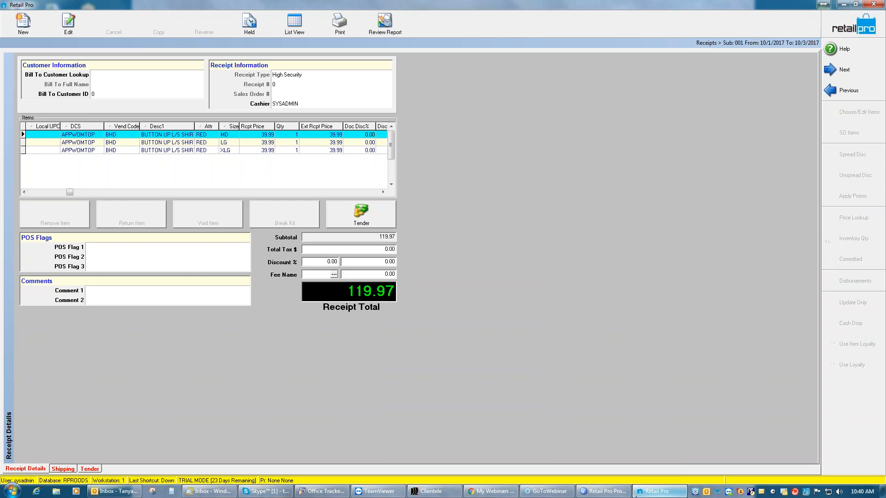
Bring the Retail Pro Promotions window back to the front.
left_click(617, 492)
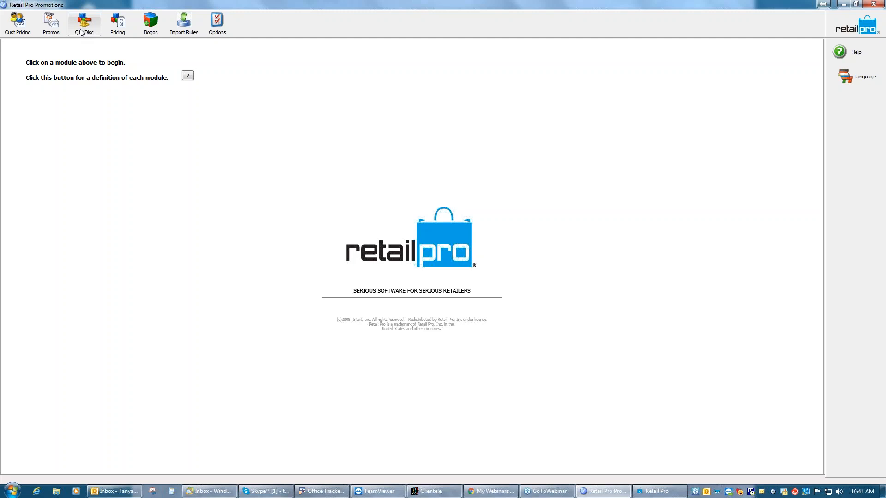
Review the Webinar row in the Pricing Bogos list, then close the list.
left_click(118, 24)
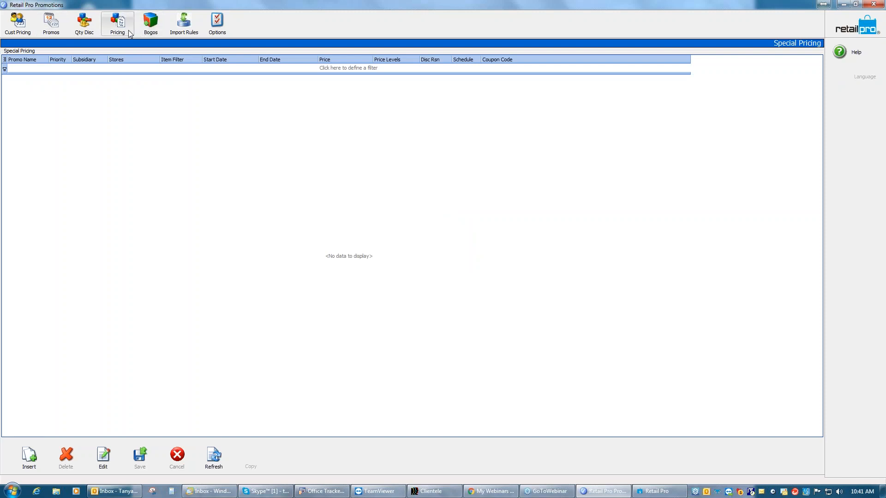
left_click(151, 29)
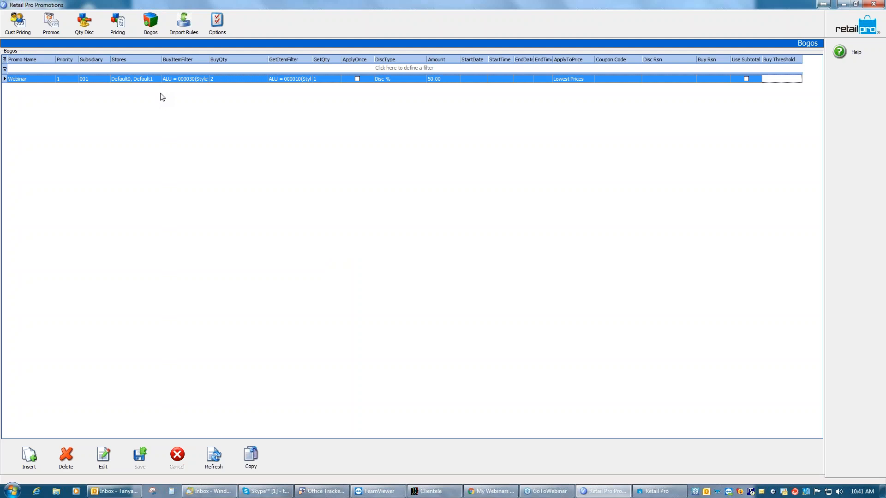
left_click(841, 28)
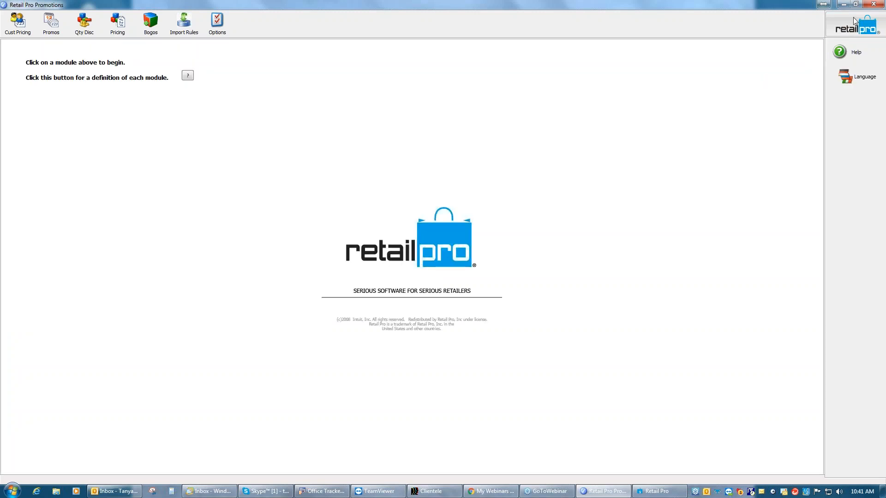
Minimize the Promotions, receipt and Retail Pro main windows.
left_click(843, 5)
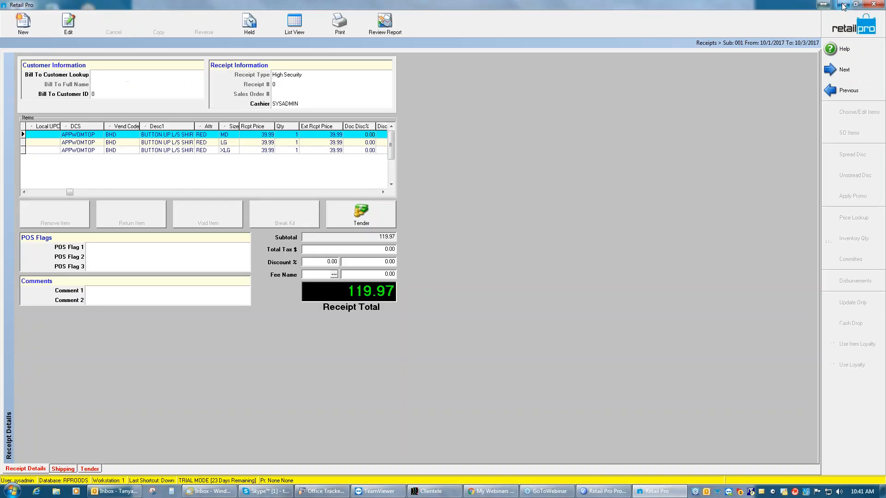
left_click(843, 5)
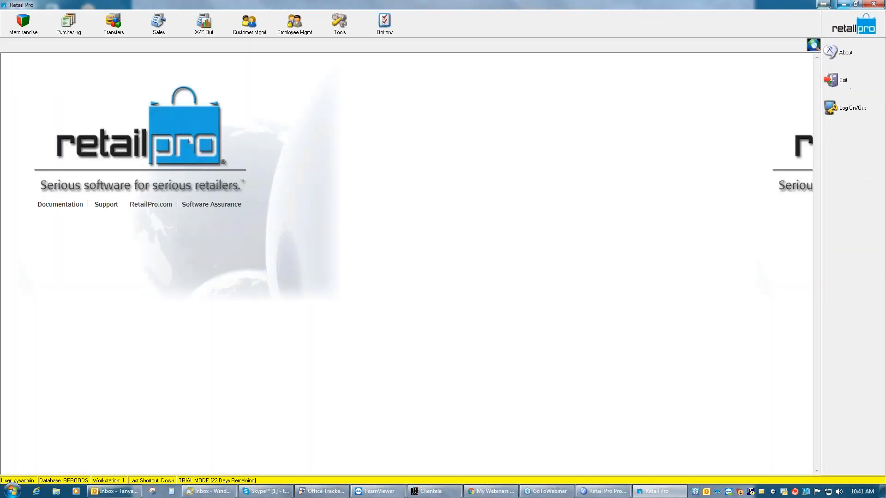
left_click(843, 5)
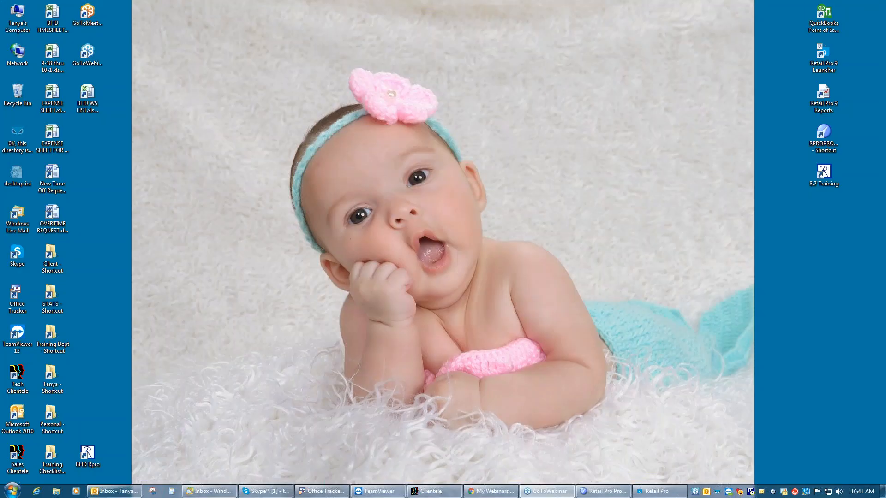
Open the RetailPro9 folder on Local Disk (D:), then close Explorer.
double_click(20, 18)
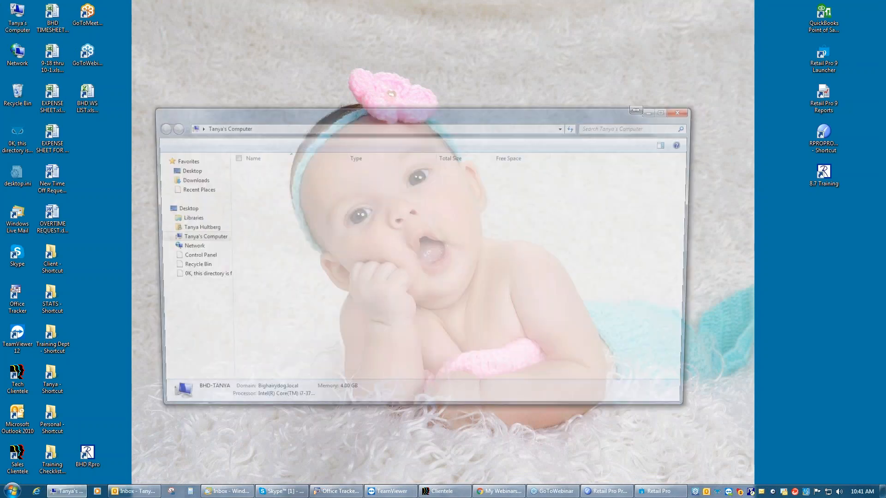
double_click(270, 193)
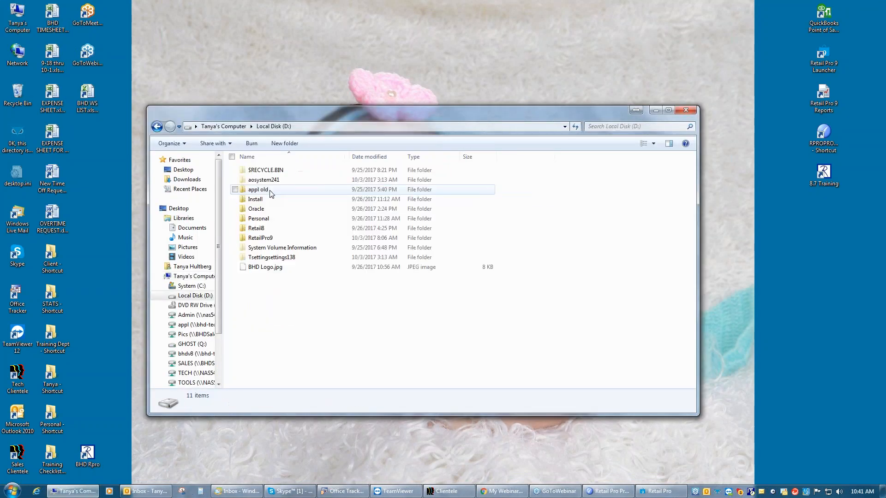
double_click(259, 238)
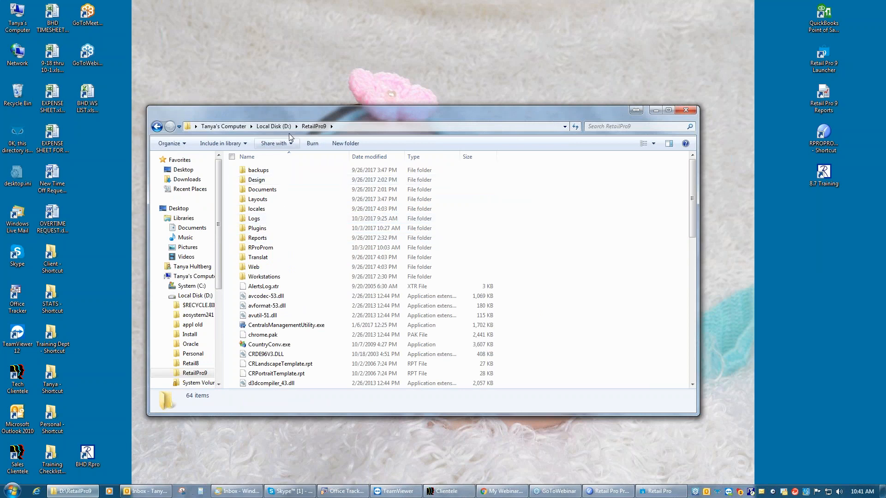
left_click(275, 127)
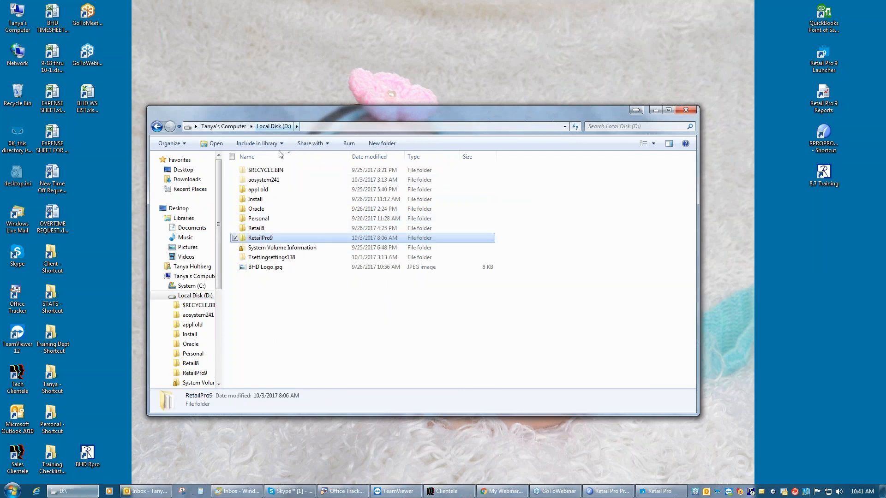
double_click(269, 238)
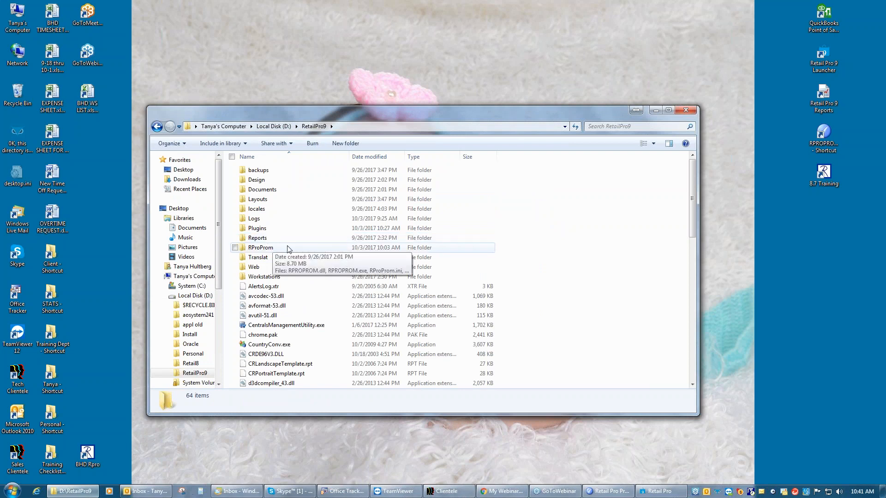
left_click(684, 111)
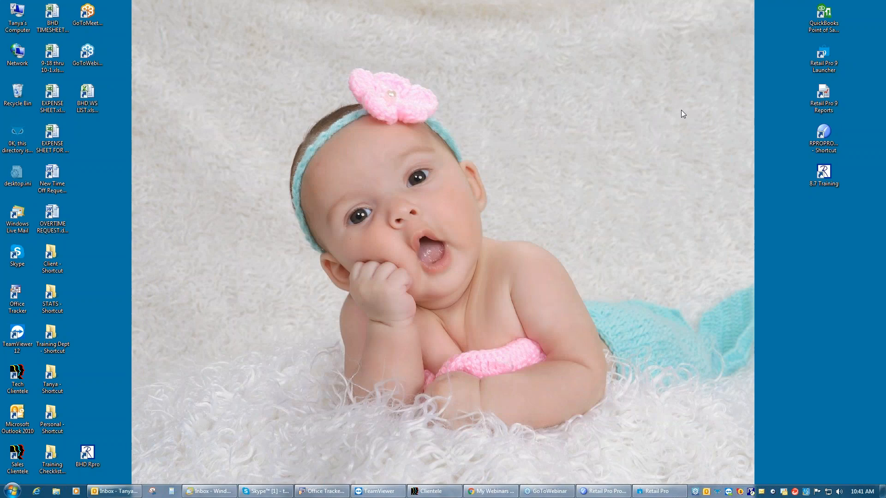
left_click(663, 492)
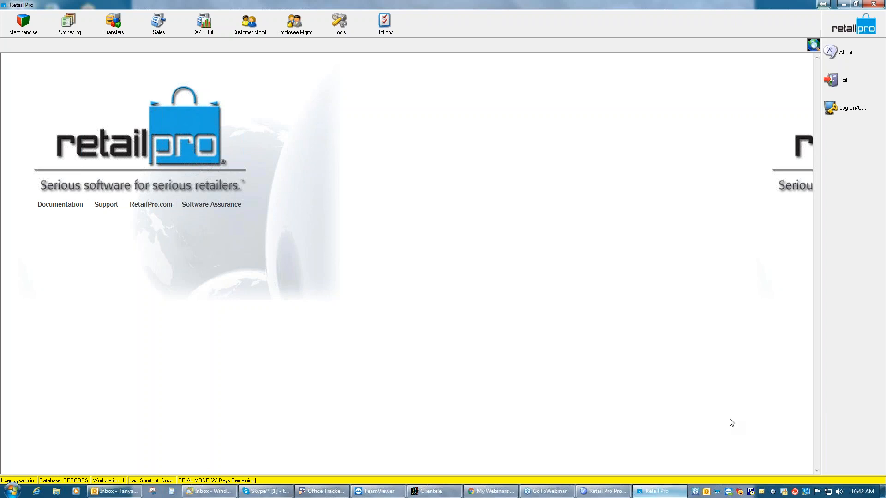
left_click(845, 4)
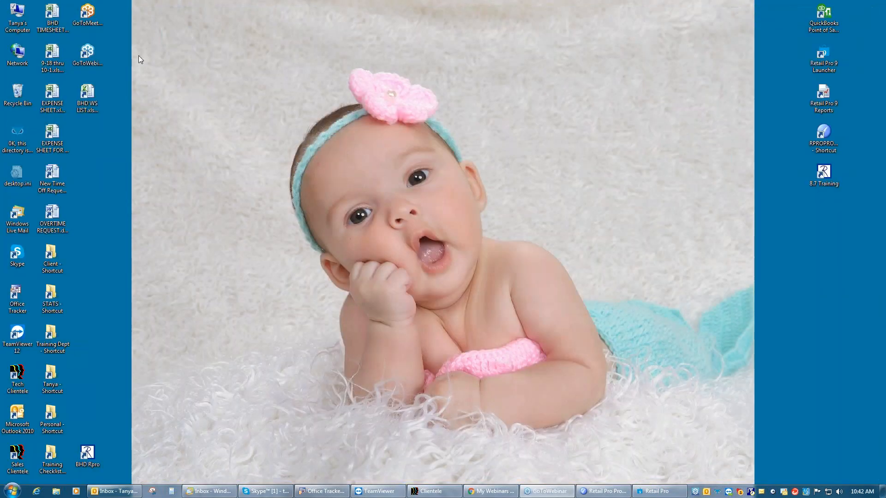
double_click(18, 18)
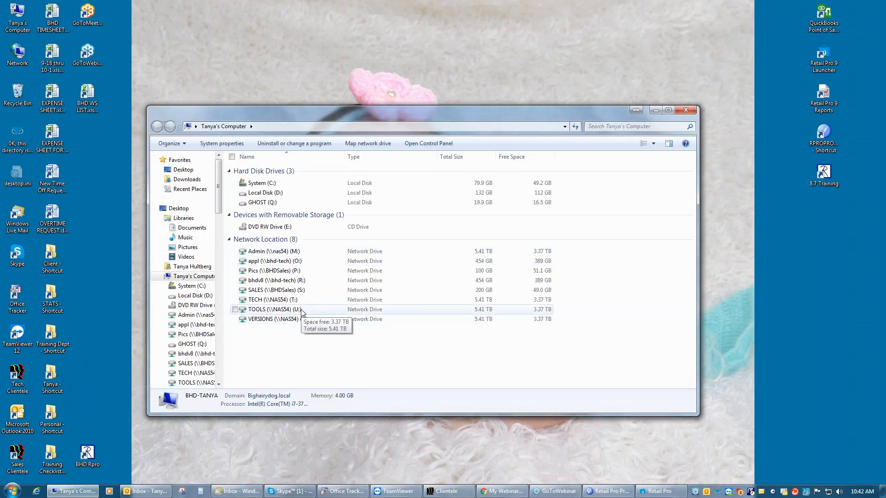
double_click(280, 193)
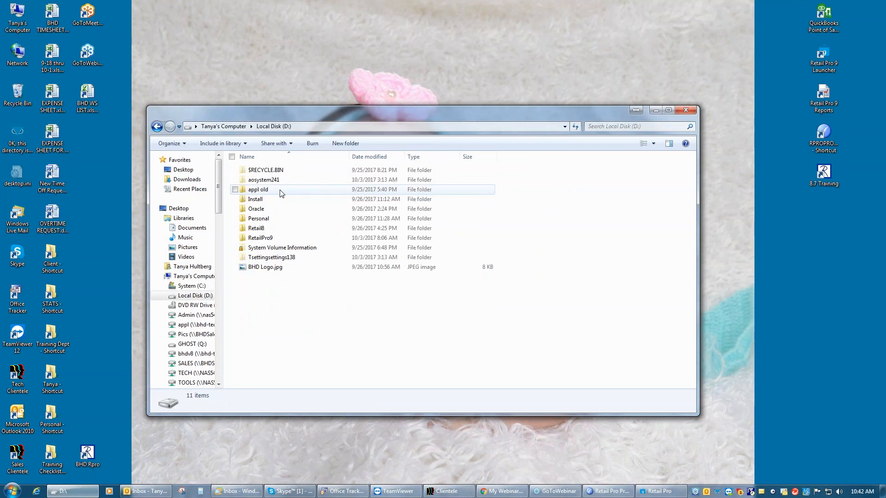
double_click(268, 238)
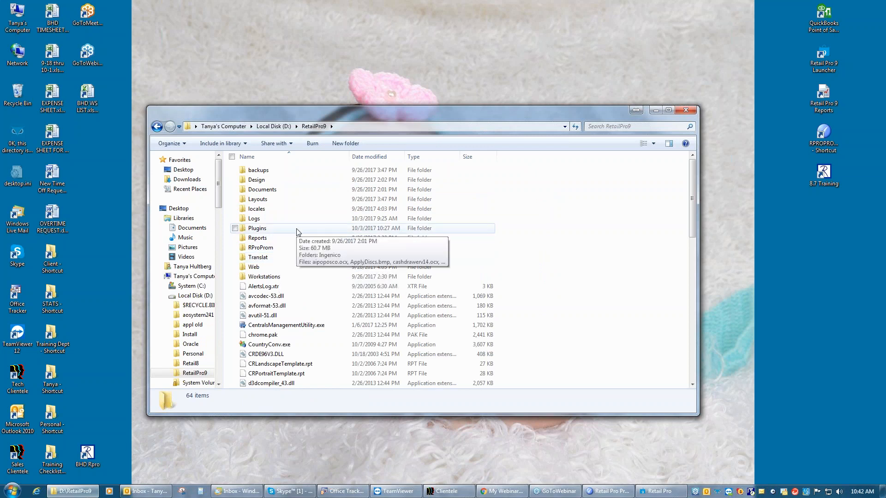
double_click(276, 247)
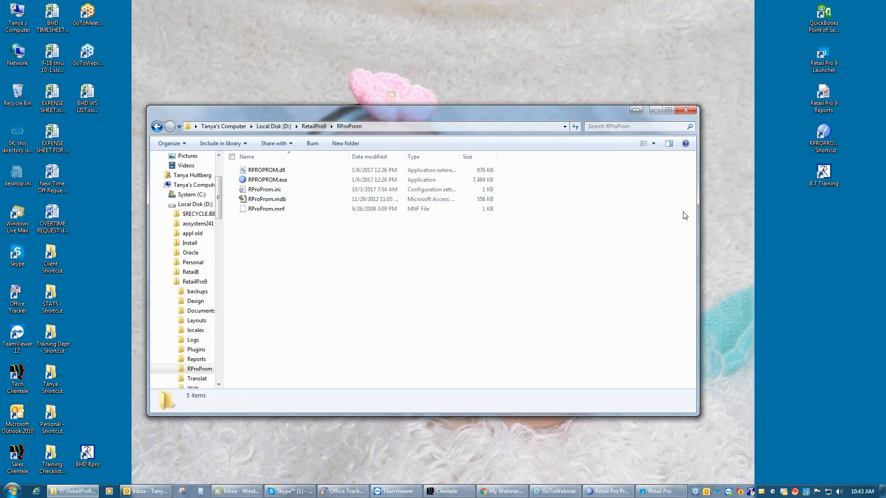
left_click(686, 110)
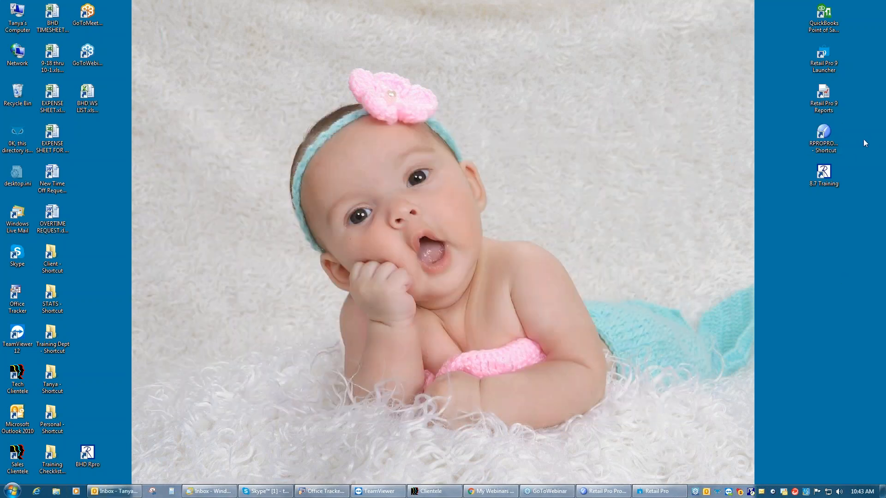
Restore the Retail Pro main window from the taskbar.
left_click(658, 492)
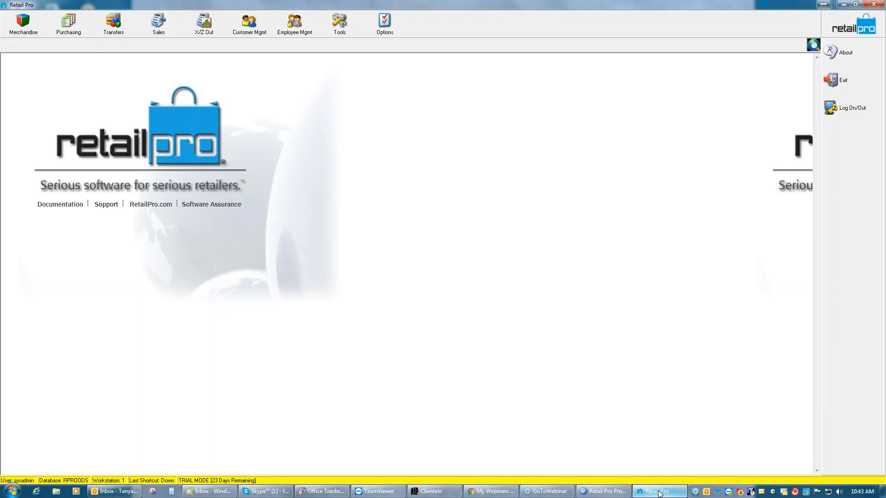
mouse_move(604, 495)
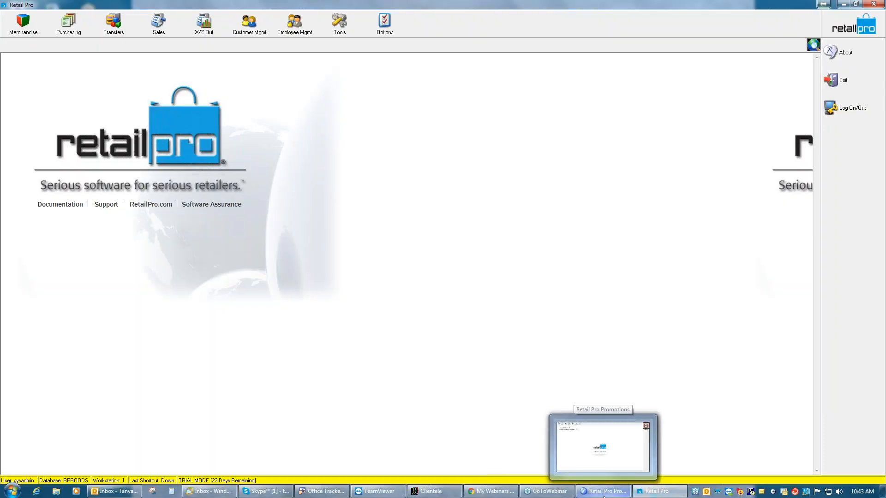